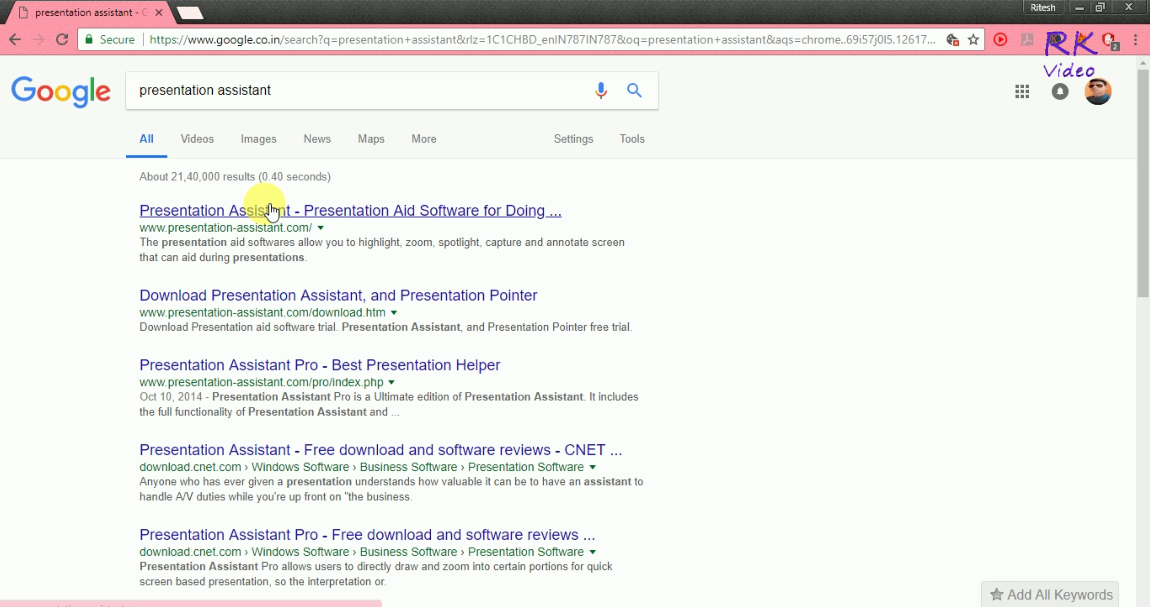
Open the presentation-assistant.com search result in a new tab and look through its home page
middle_click(270, 209)
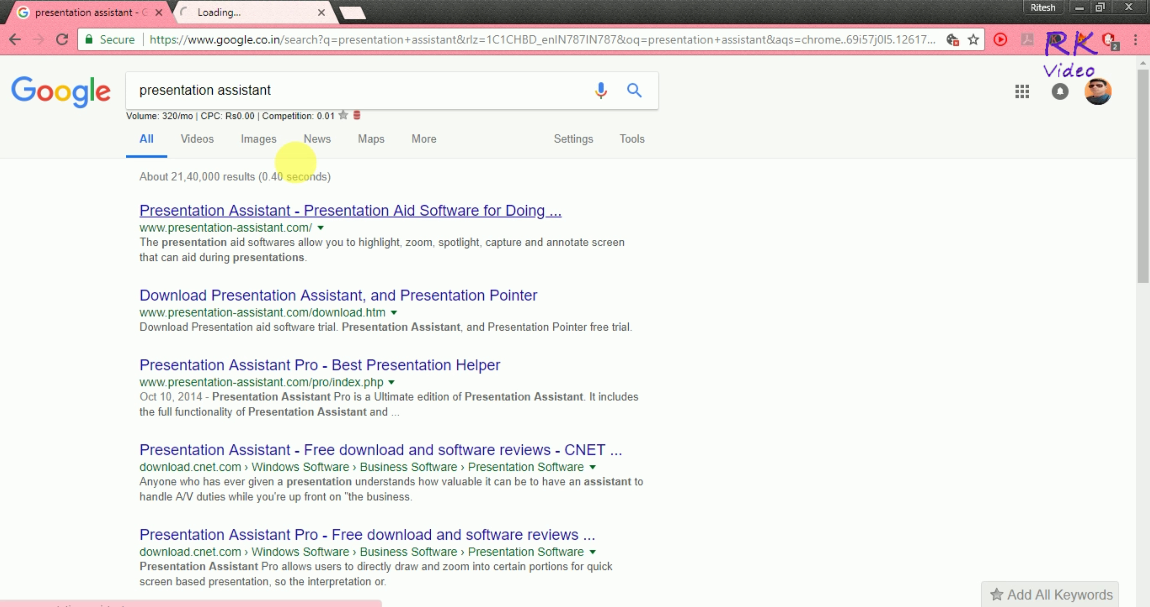
left_click(281, 14)
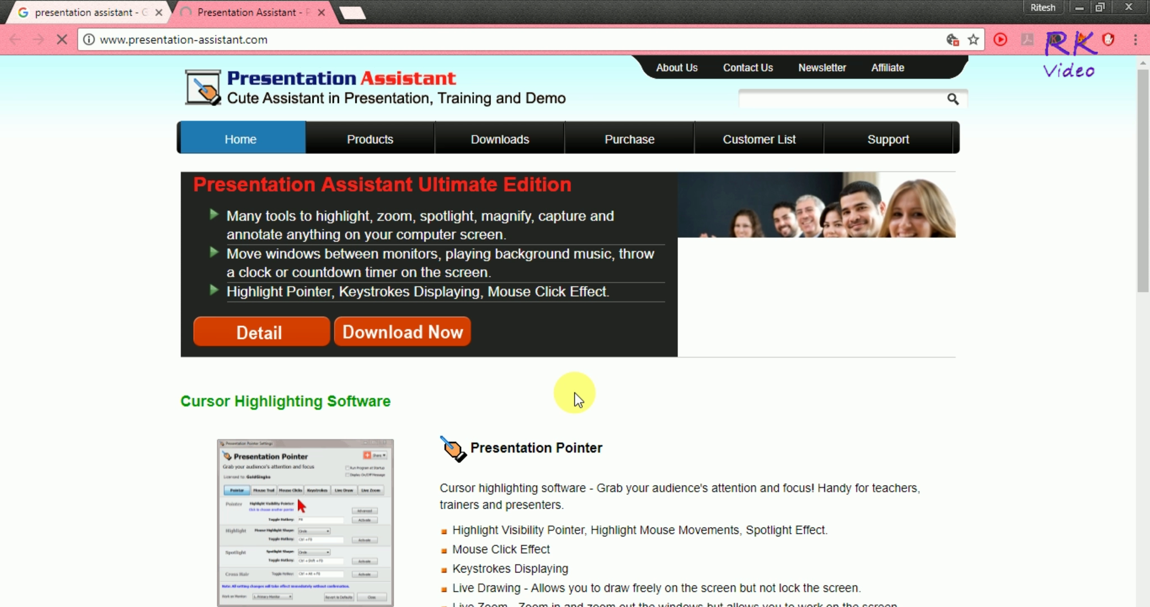
scroll(674, 420, "down", 5)
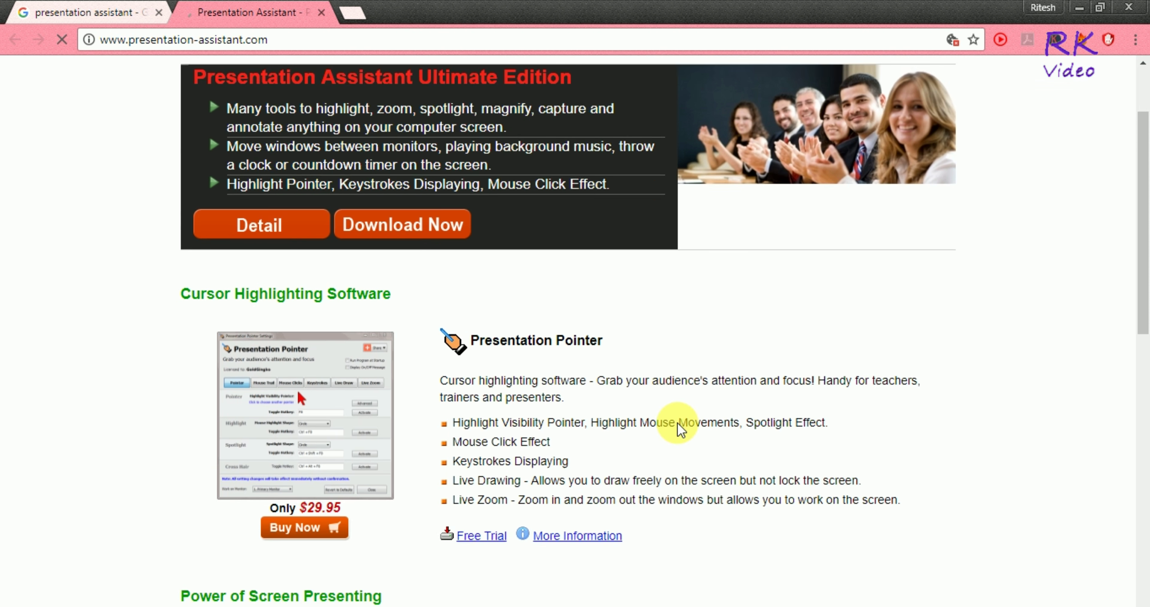
scroll(676, 422, "down", 11)
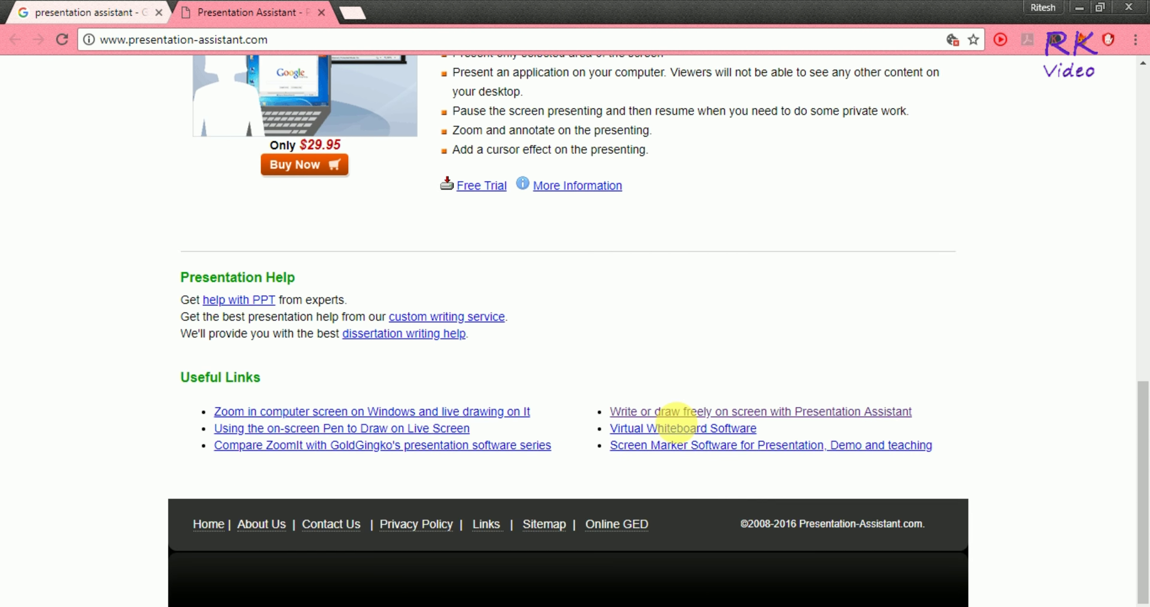
scroll(680, 423, "up", 7)
scroll(678, 426, "up", 8)
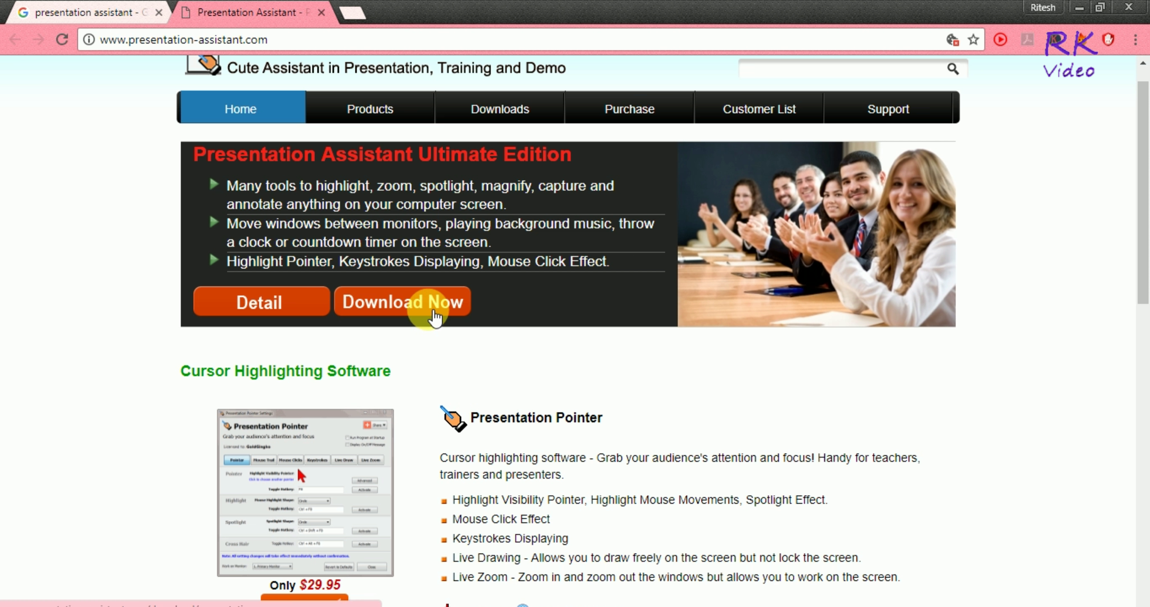
Request the download of Presentation Assistant Ultimate Edition and open the choice of save location
left_click(433, 312)
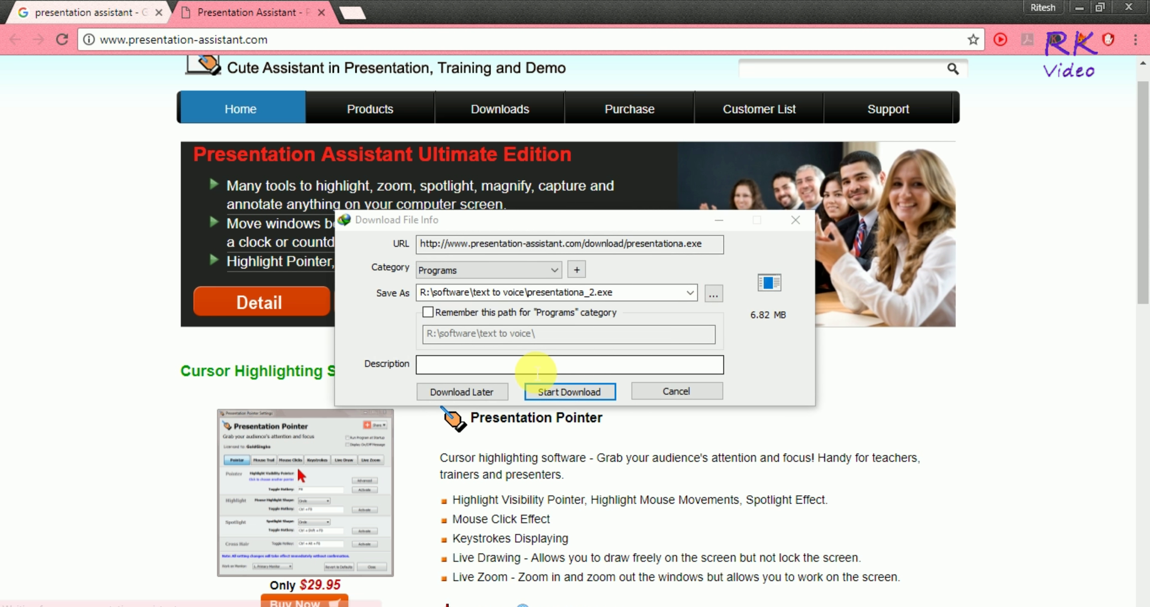
left_click(713, 294)
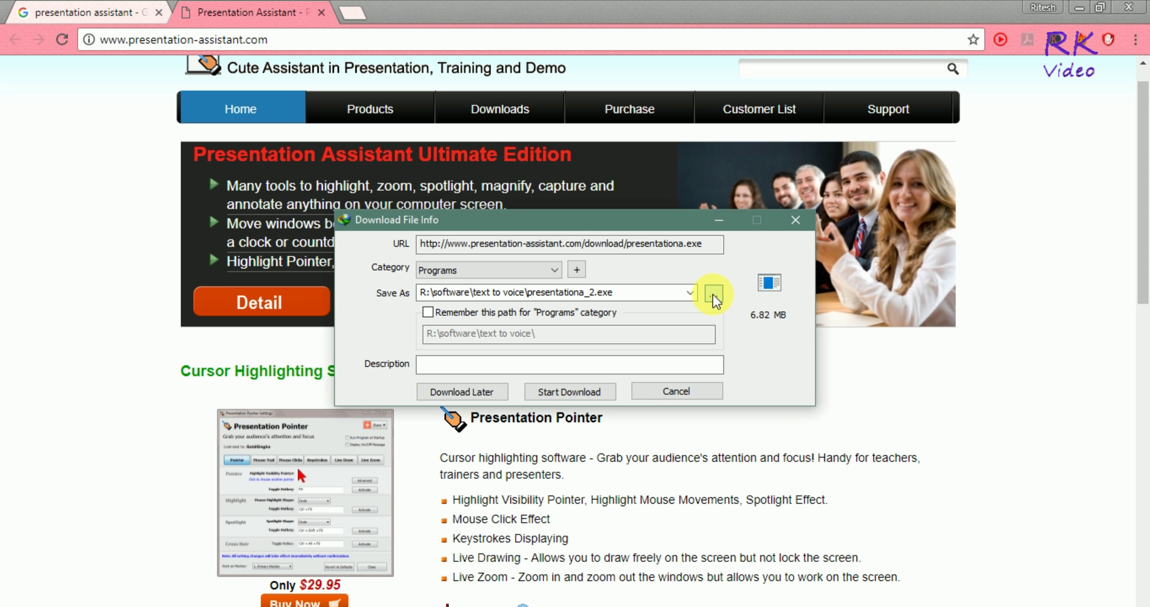
left_click(714, 295)
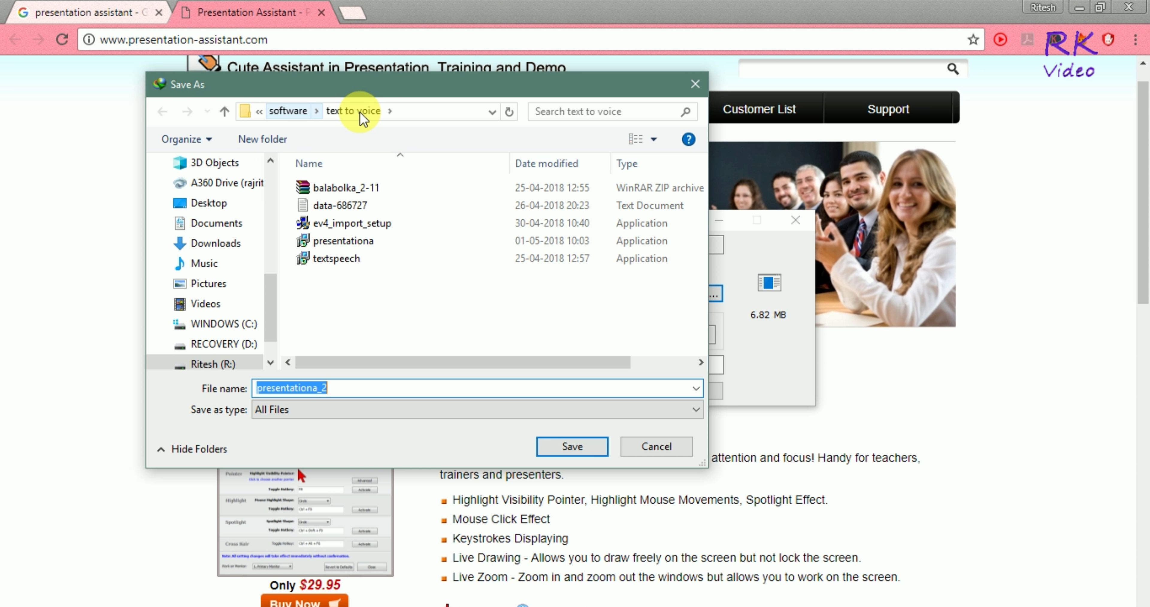
Create a folder named "presentation assistant" inside the software folder on drive R
left_click(300, 111)
left_click(278, 138)
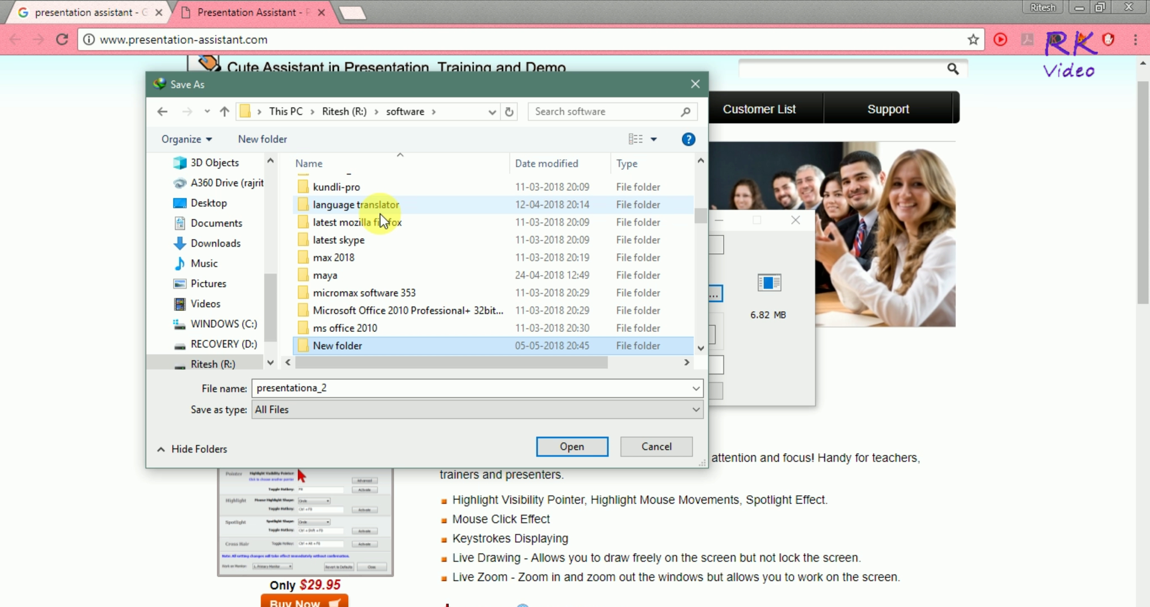
left_click(361, 346)
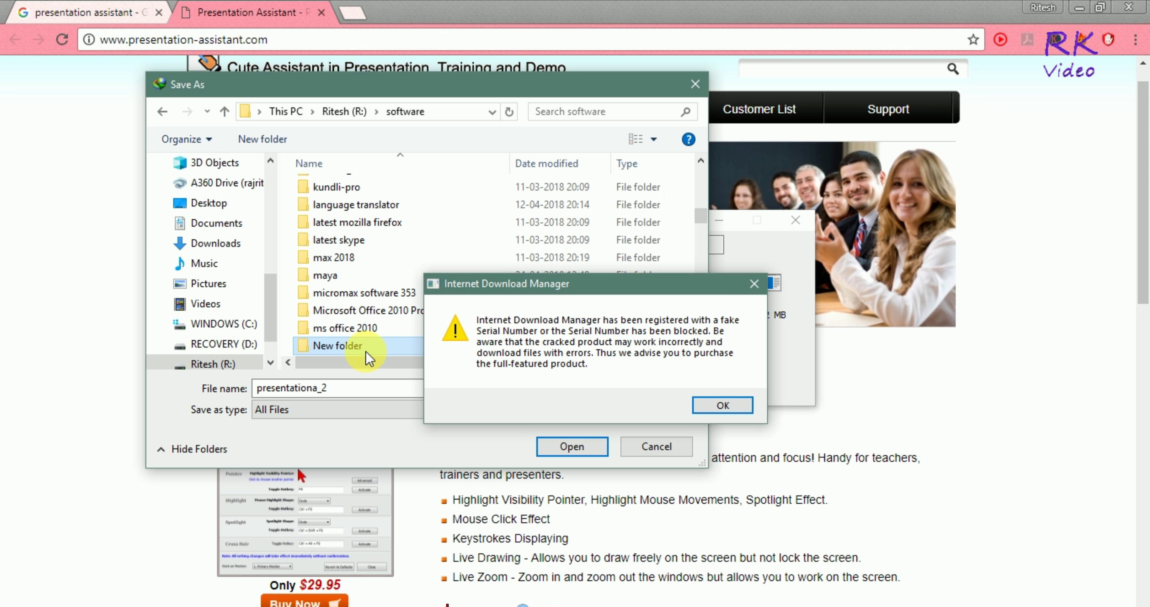
key("Return")
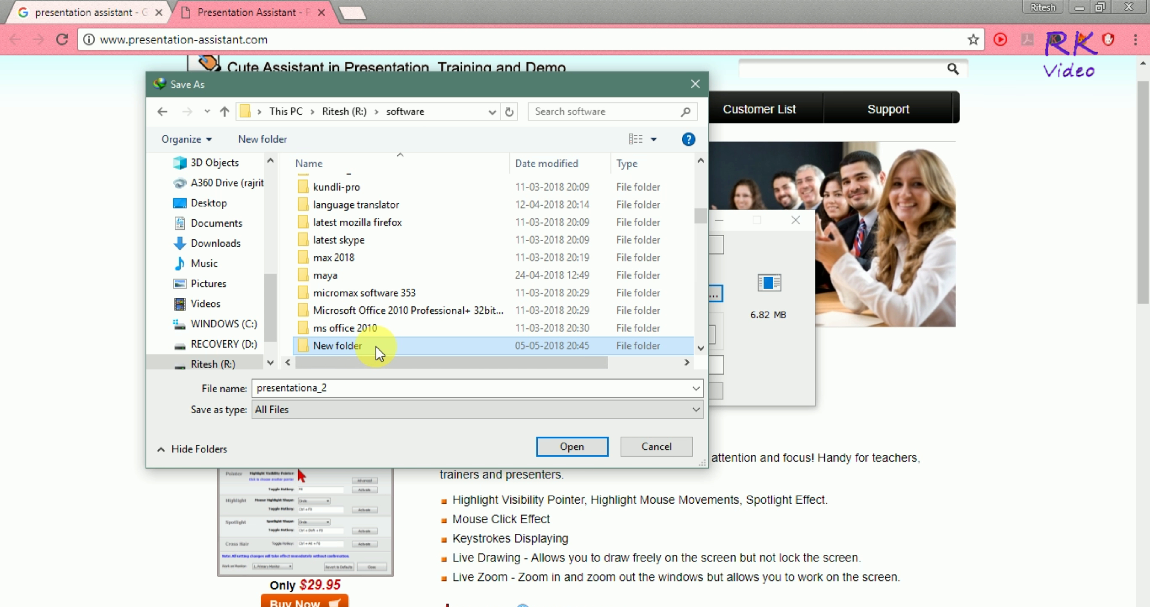
left_click(358, 344)
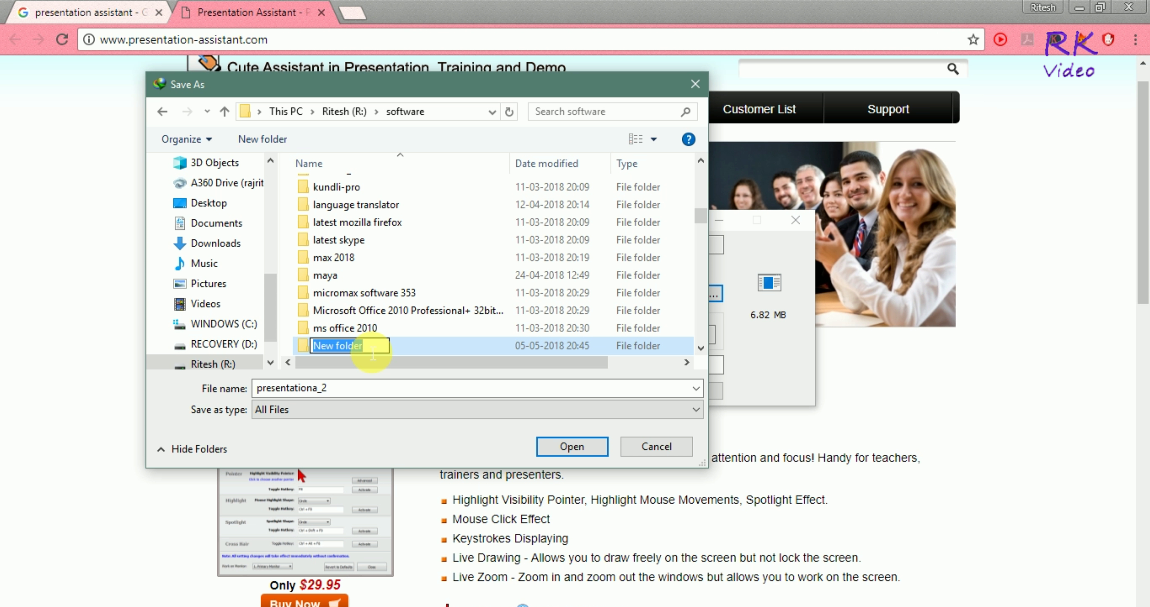
type("pr")
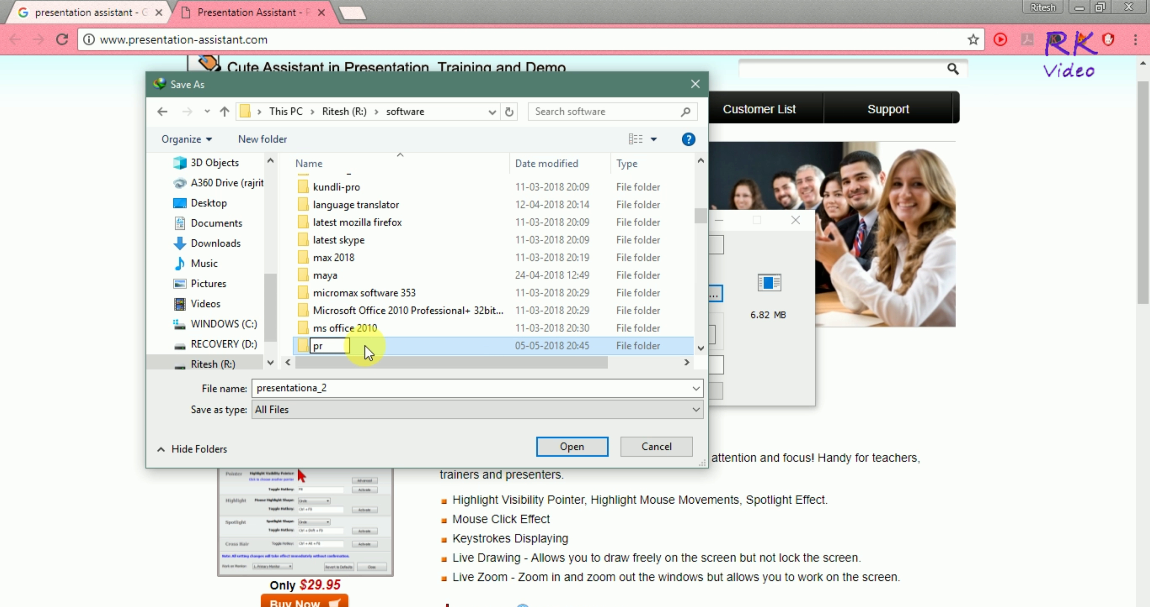
type("esentation ")
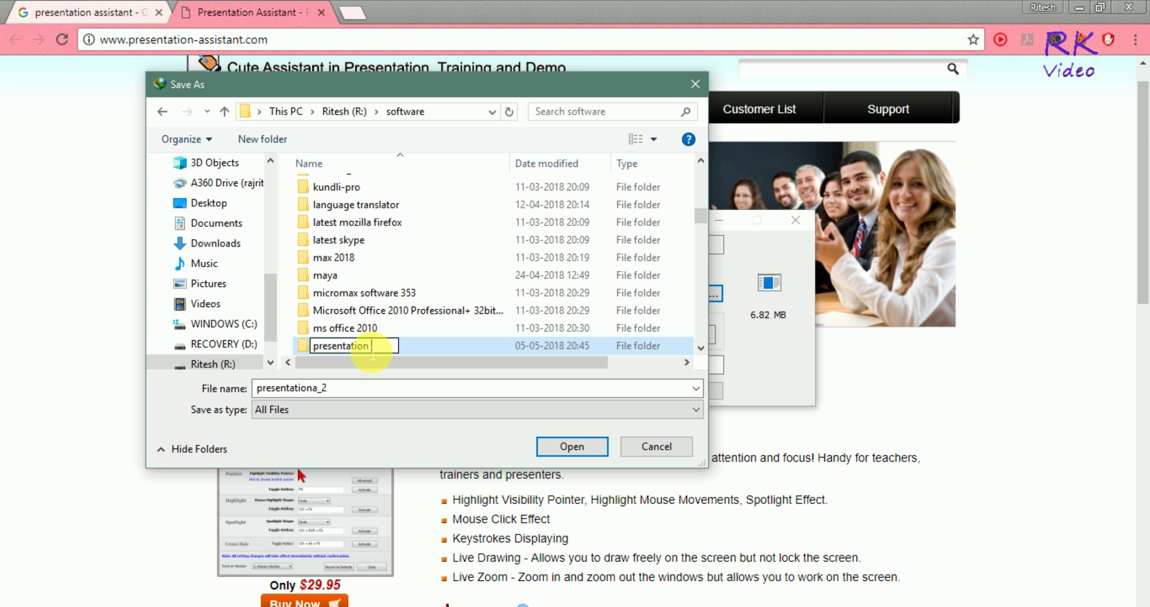
type("assistant")
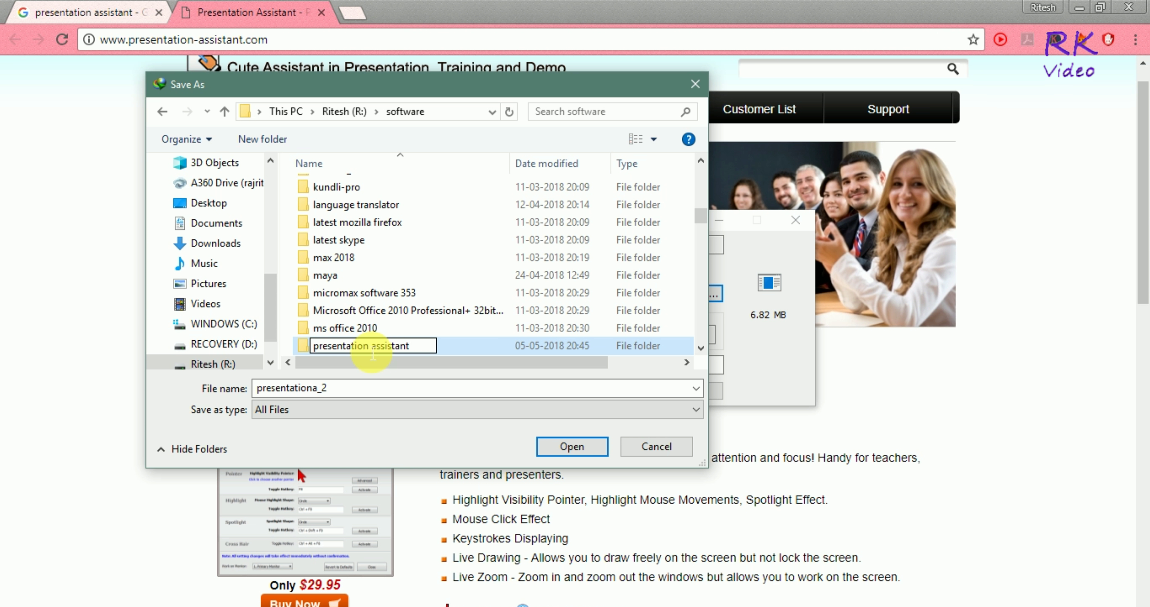
key("Return")
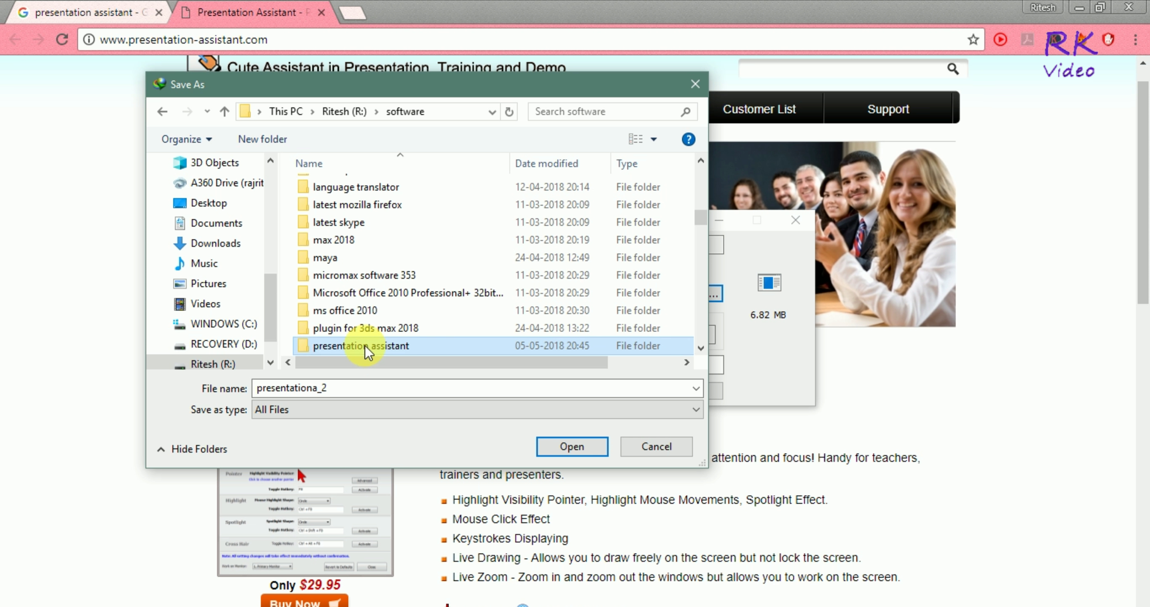
Choose the new presentation assistant folder for saving presentationa_2 and start the download
double_click(364, 345)
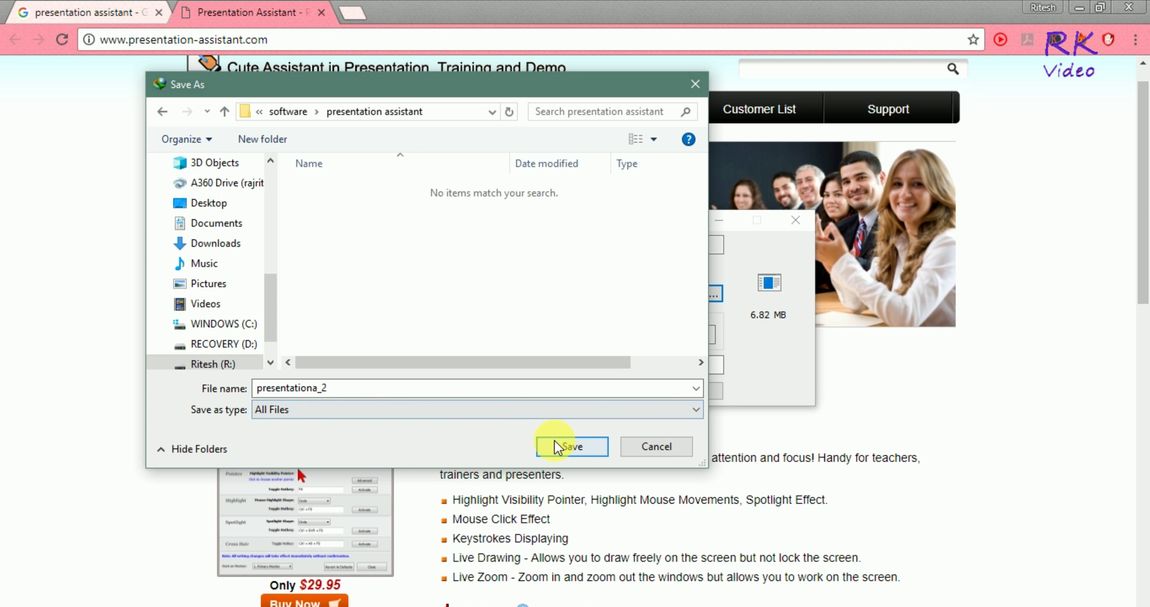
left_click(570, 443)
left_click(580, 392)
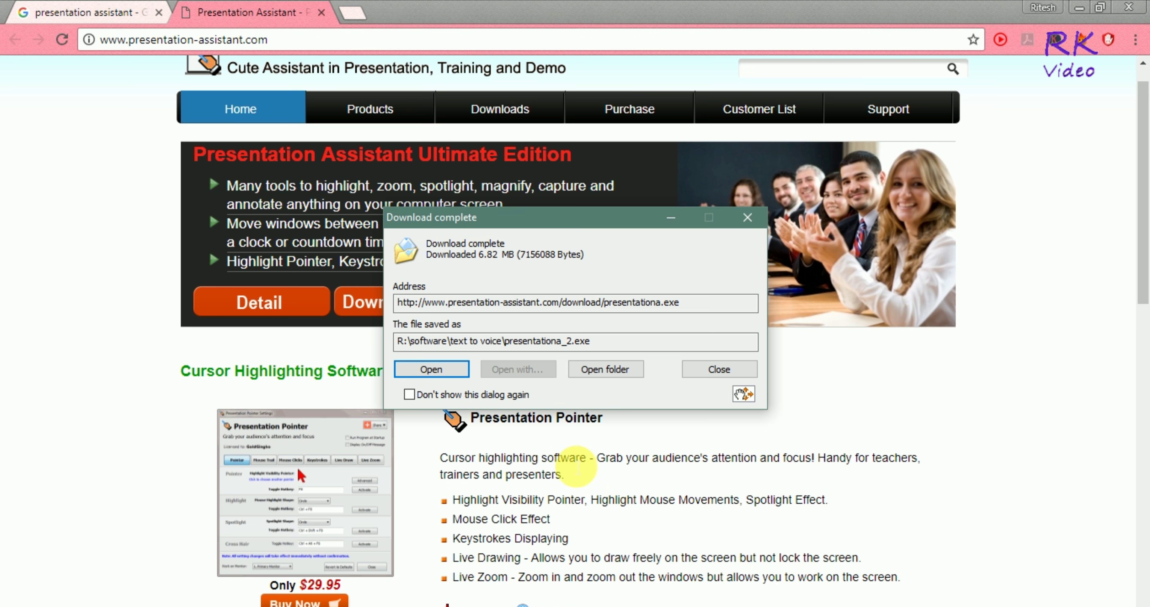
Open the folder containing the downloaded installer and dismiss the Internet Download Manager messages, declining the browser integration help
left_click(610, 369)
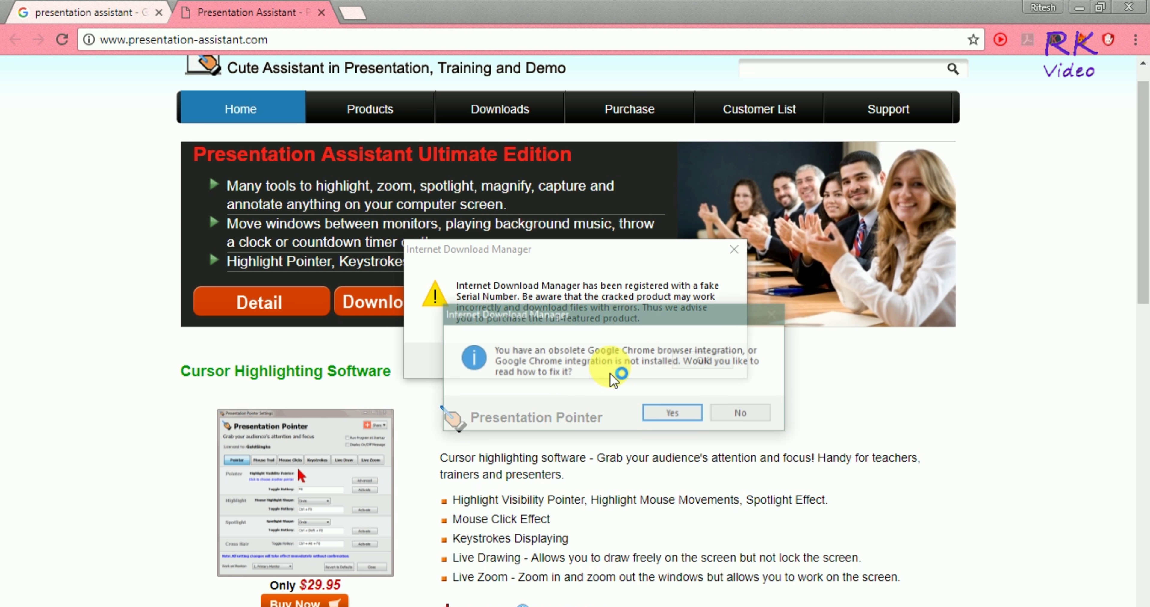
left_click(726, 422)
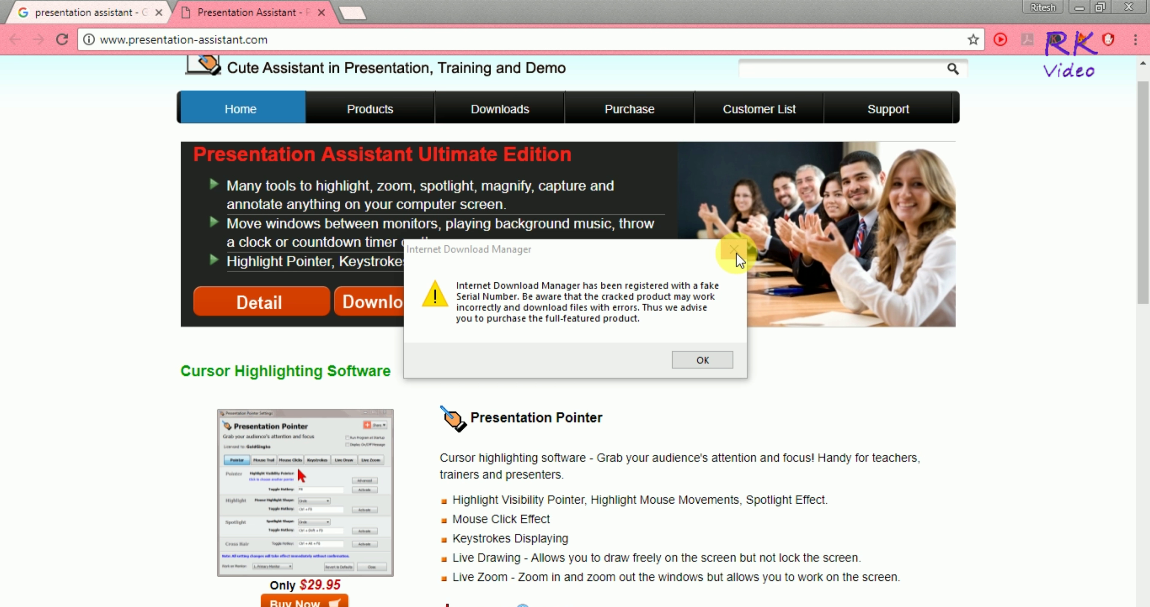
left_click(695, 359)
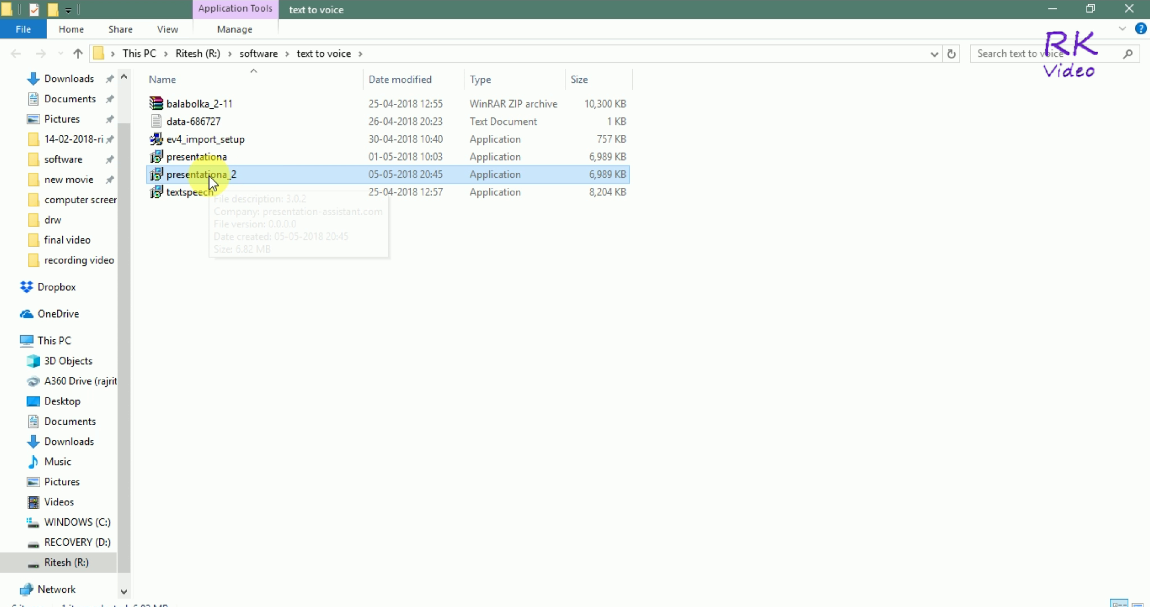
Run the presentationa installer in English and accept its license agreement
left_click(222, 159)
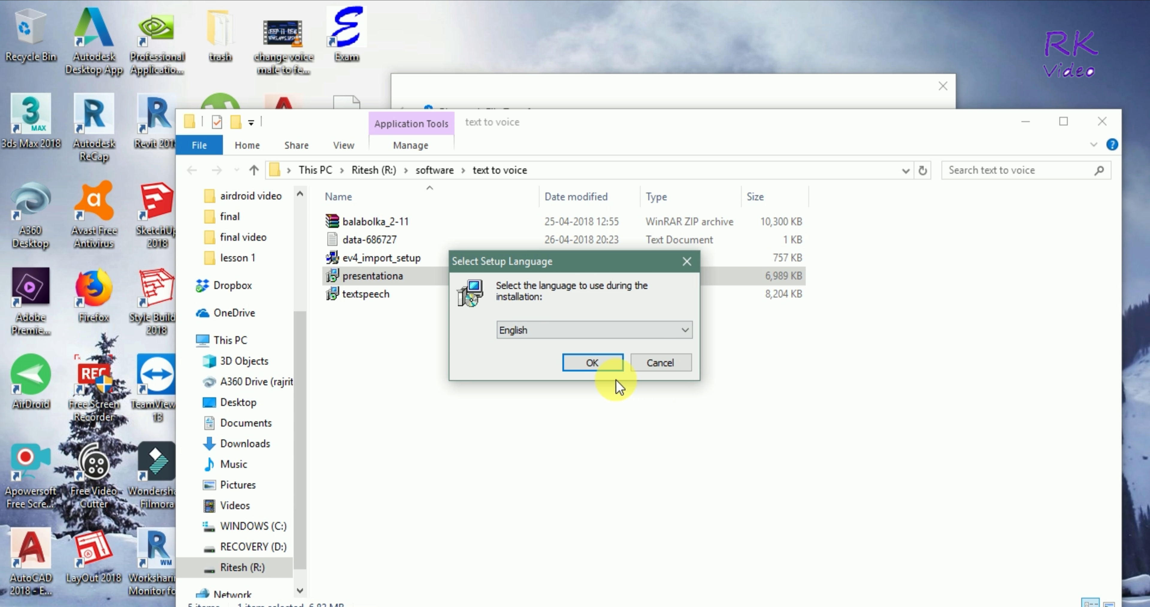
left_click(609, 361)
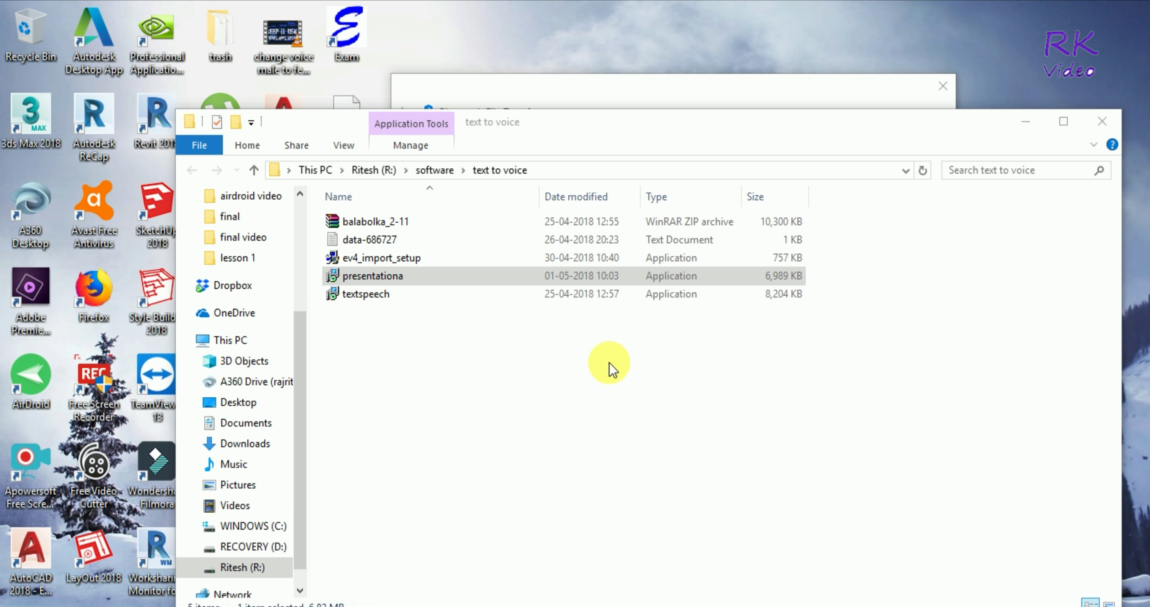
left_click(671, 464)
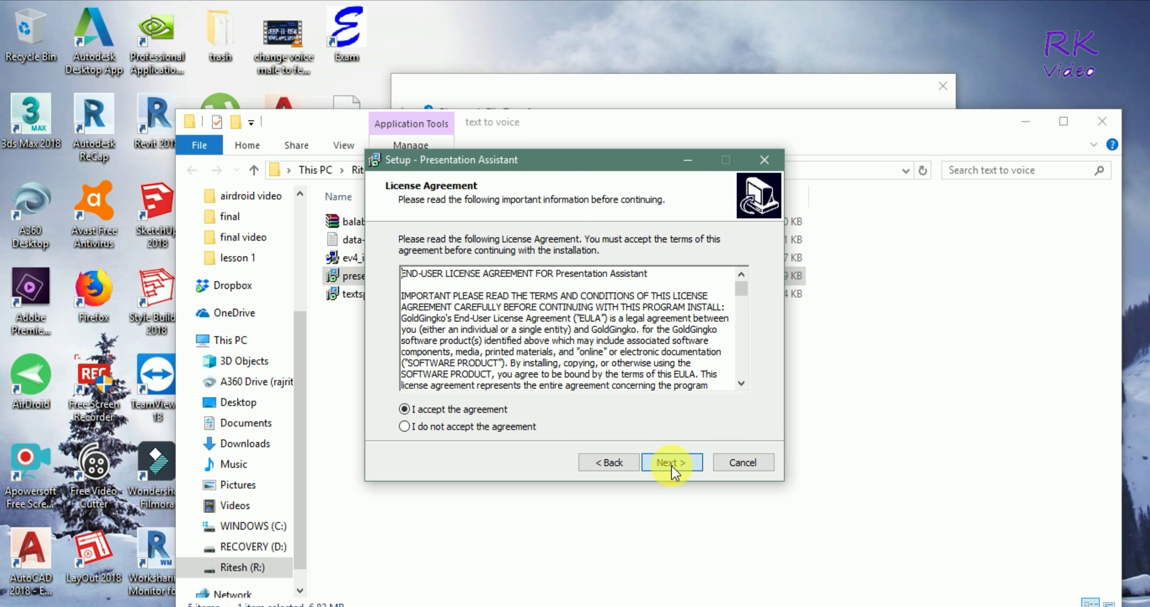
left_click(671, 464)
left_click(670, 464)
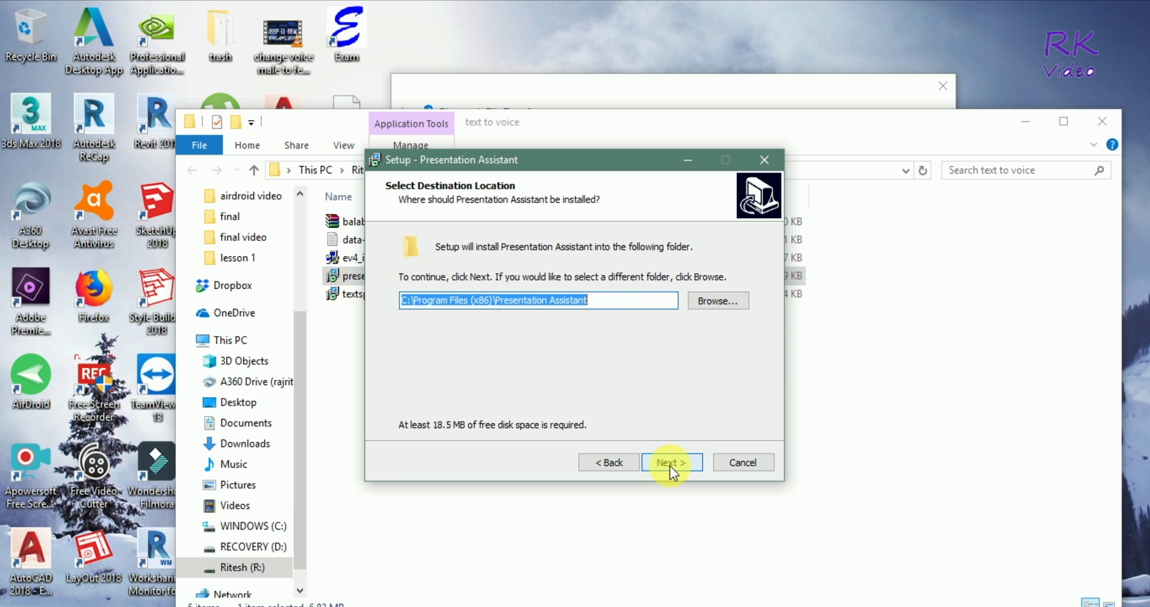
Install into C:\Program Files (x86)\Presentation Assistant with a desktop icon, for the current user only
left_click(669, 465)
left_click(669, 465)
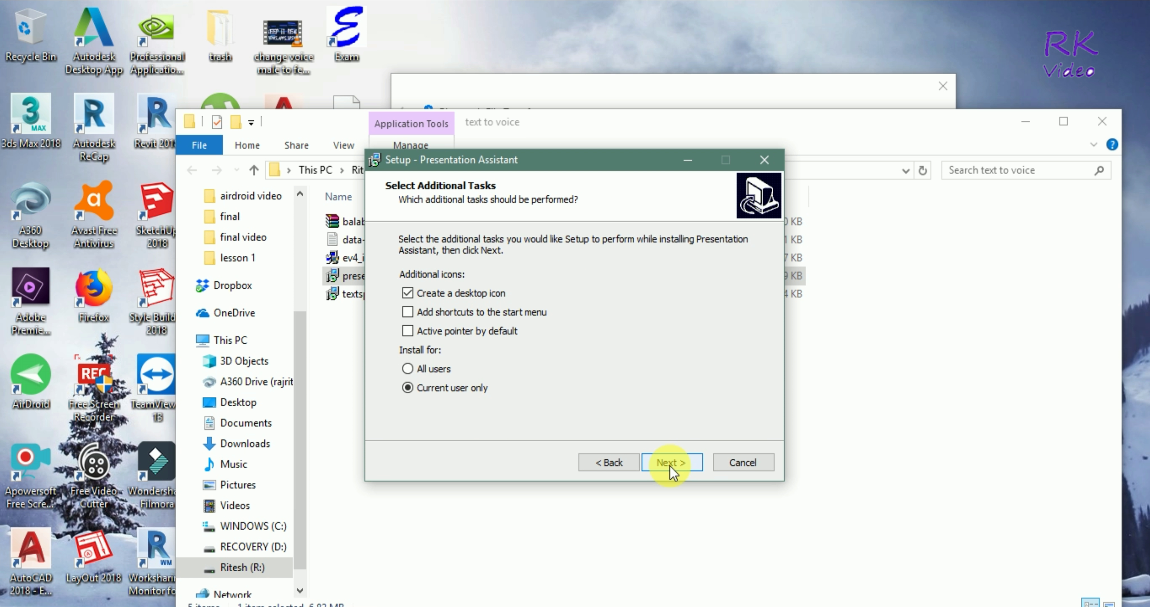
left_click(670, 465)
left_click(668, 464)
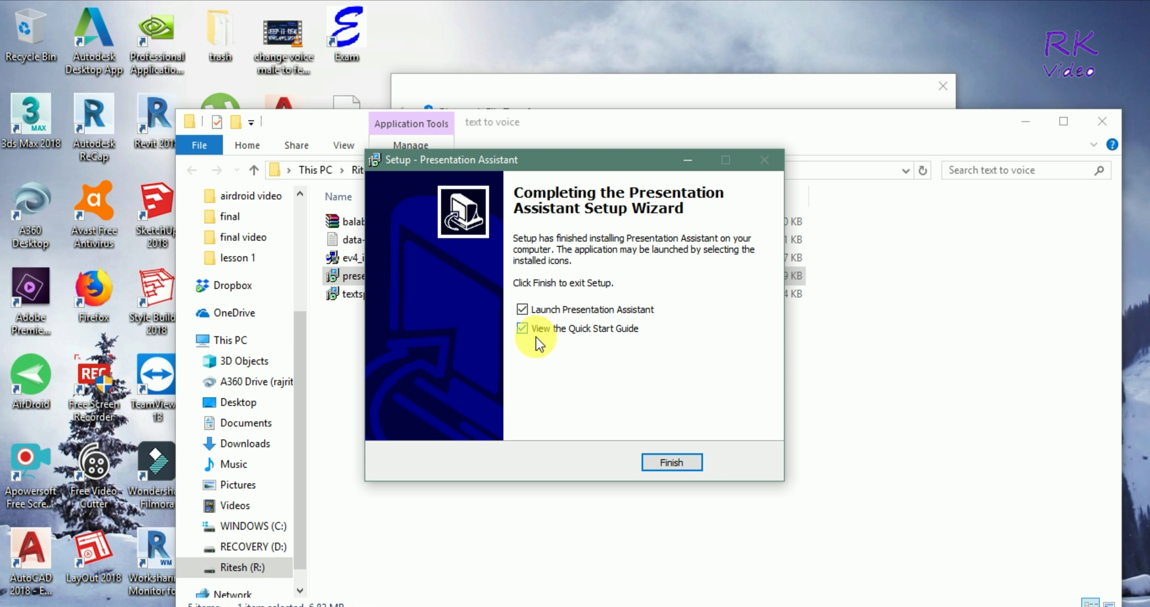
Finish setup by launching Presentation Assistant without the Quick Start Guide, and enlarge its window
left_click(523, 329)
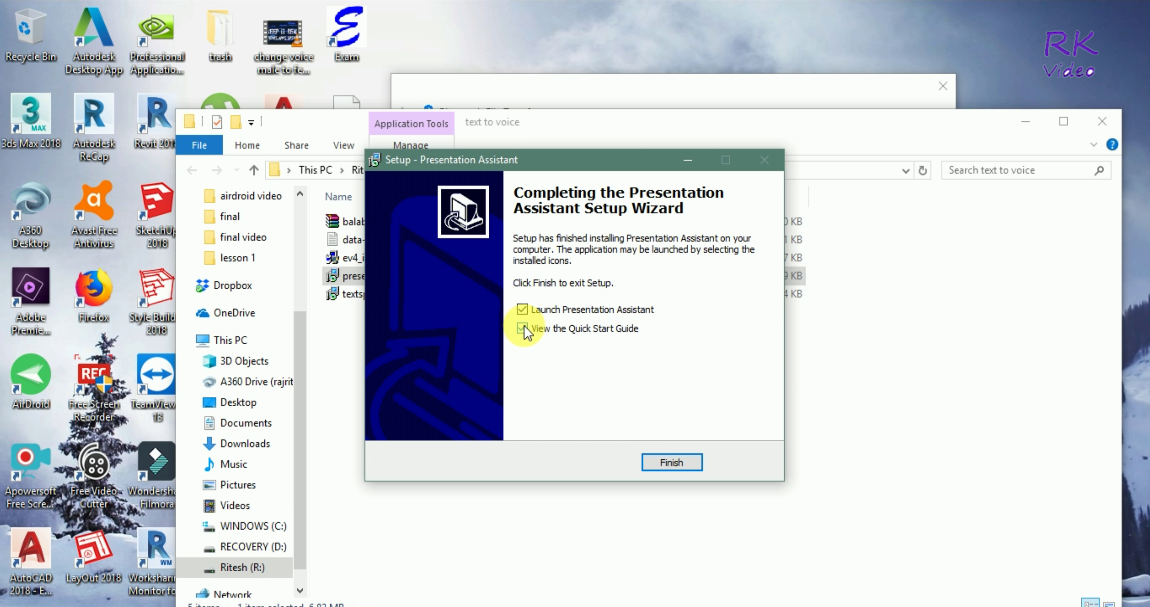
left_click(648, 462)
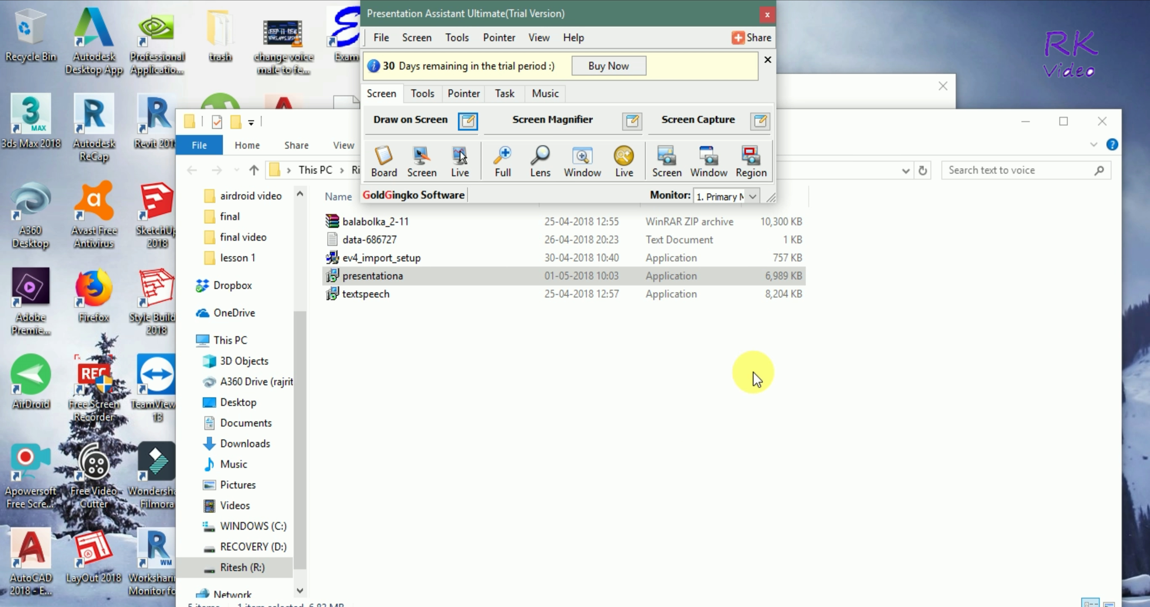
left_click_drag(776, 204, 911, 426)
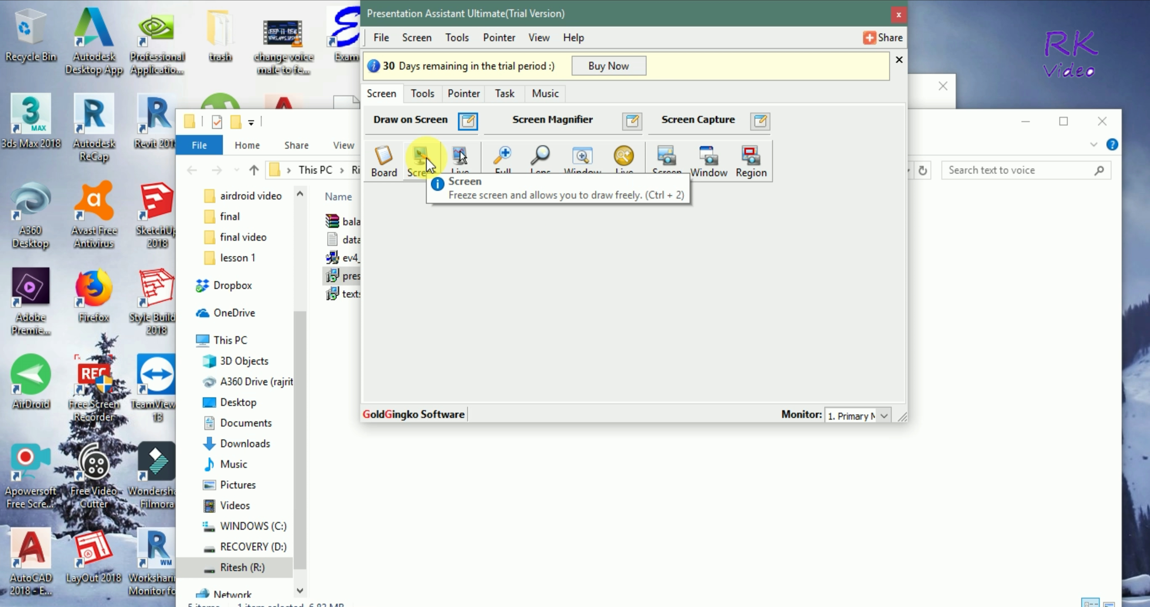
Activate live drawing on screen in Presentation Assistant and dismiss its instructions and notices
left_click(462, 160)
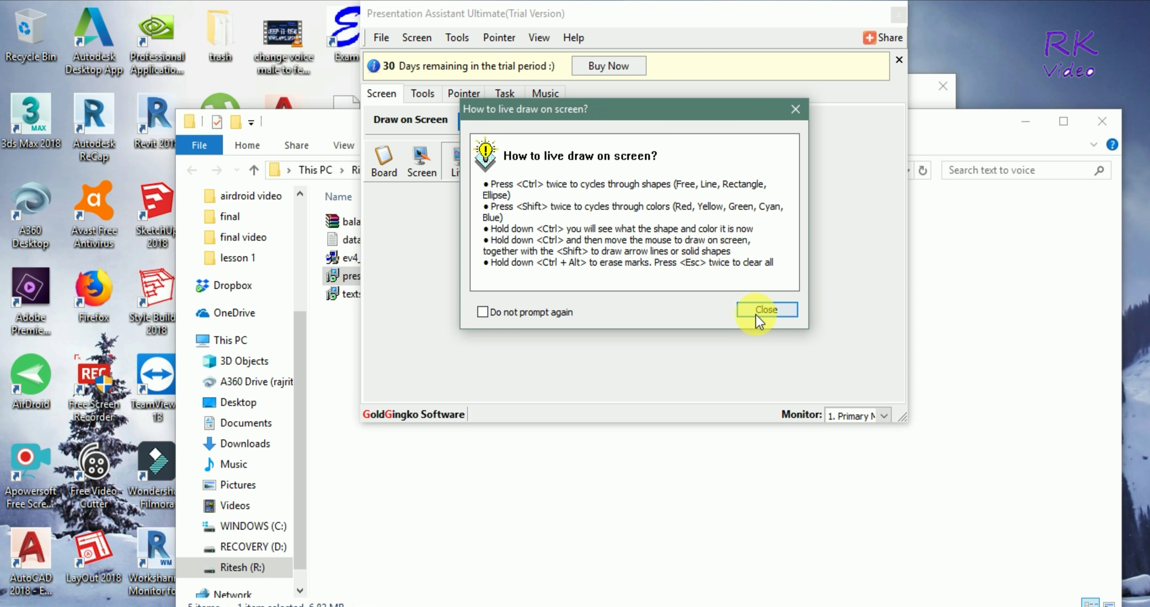
left_click(759, 316)
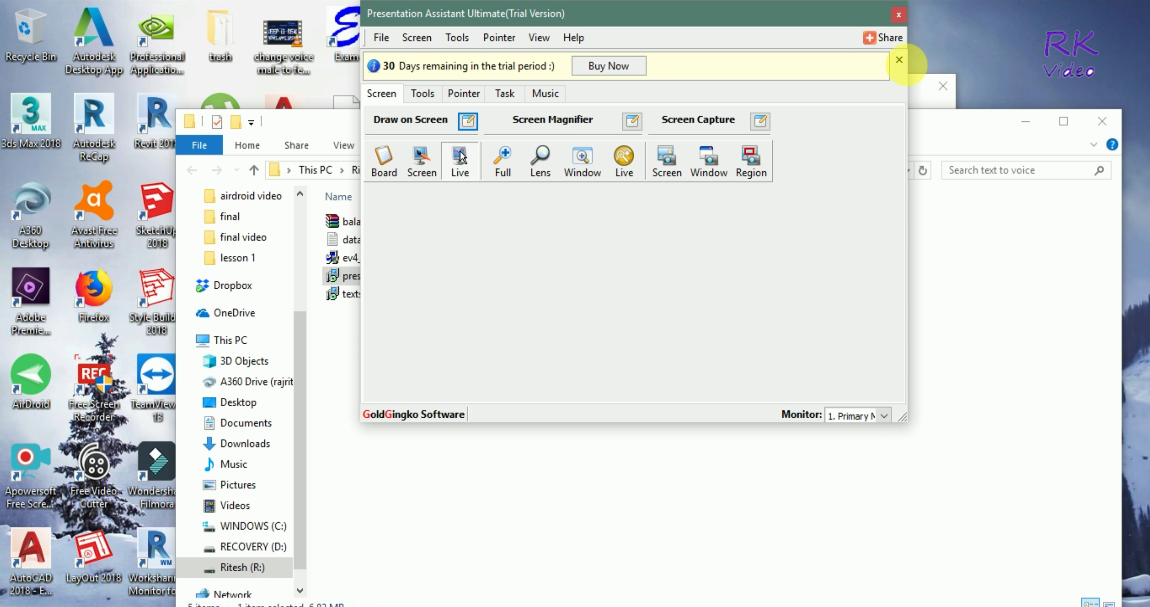
left_click(898, 59)
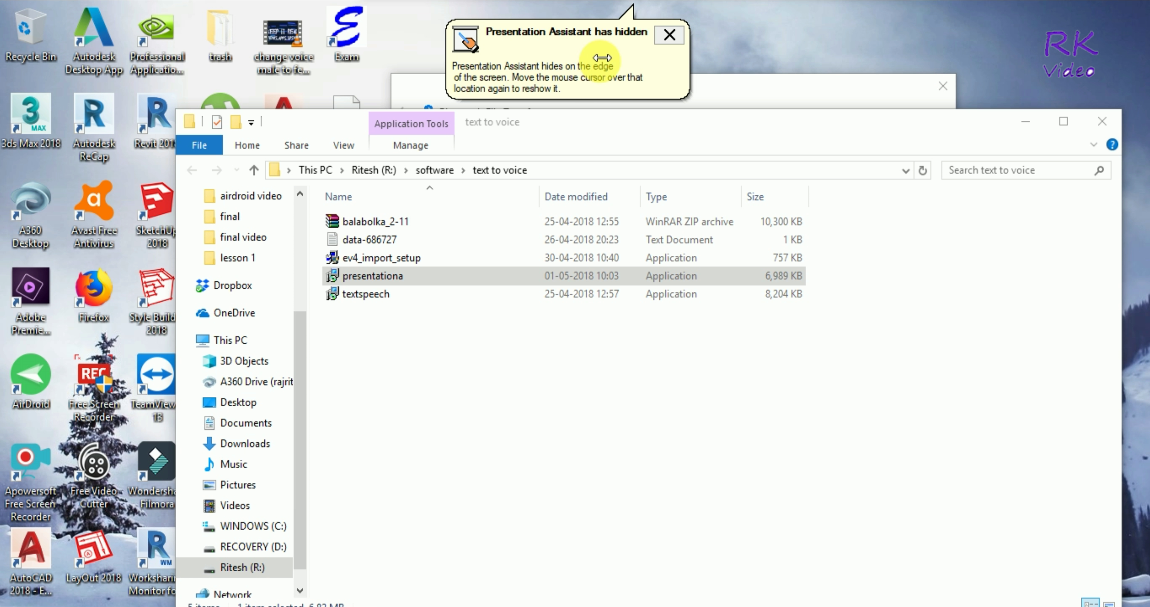
left_click(560, 31)
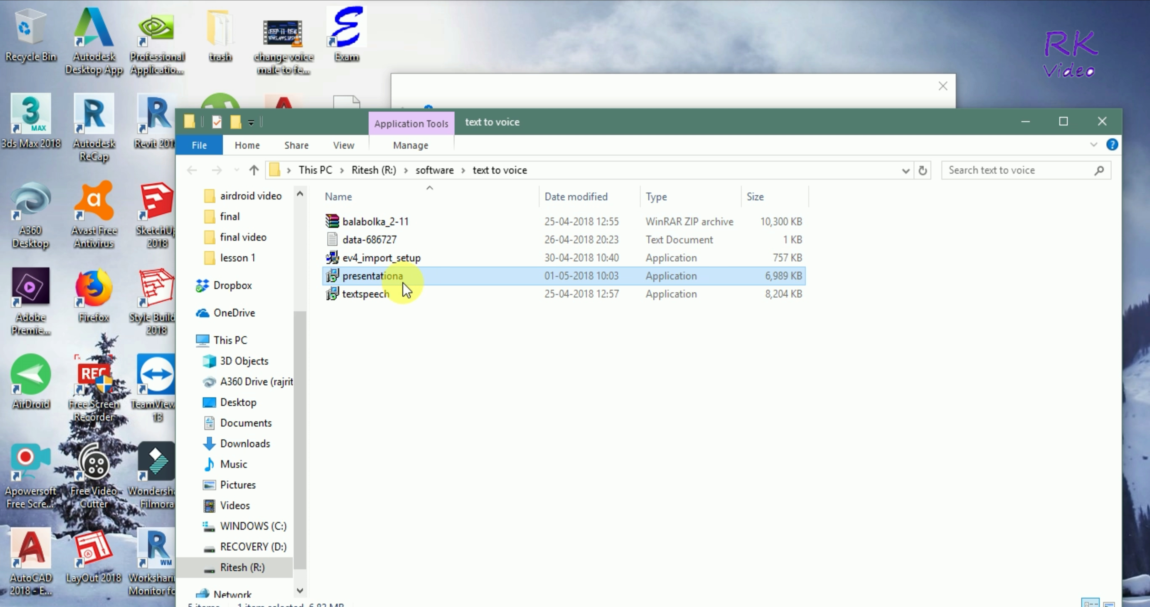
Move the text to voice folder window aside and select the Presentation Assistant shortcut on the desktop
left_click_drag(539, 115, 735, 172)
left_click(357, 287)
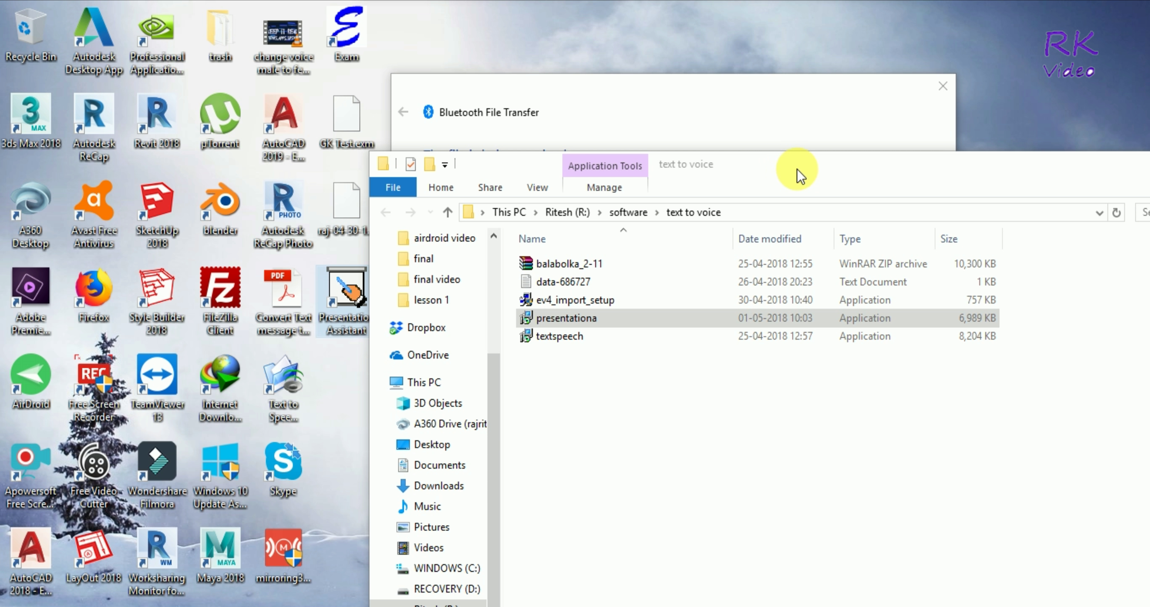
Move the text to voice folder window, reposition the reopened Presentation Assistant window, and open its drawing board
left_click_drag(799, 175, 614, 114)
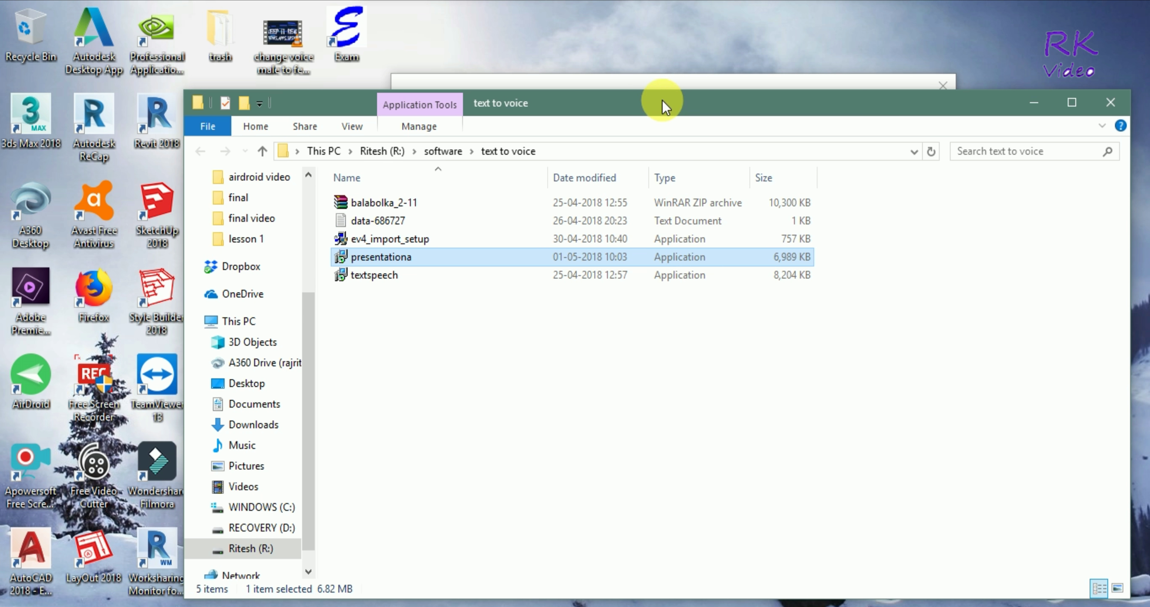
left_click(991, 18)
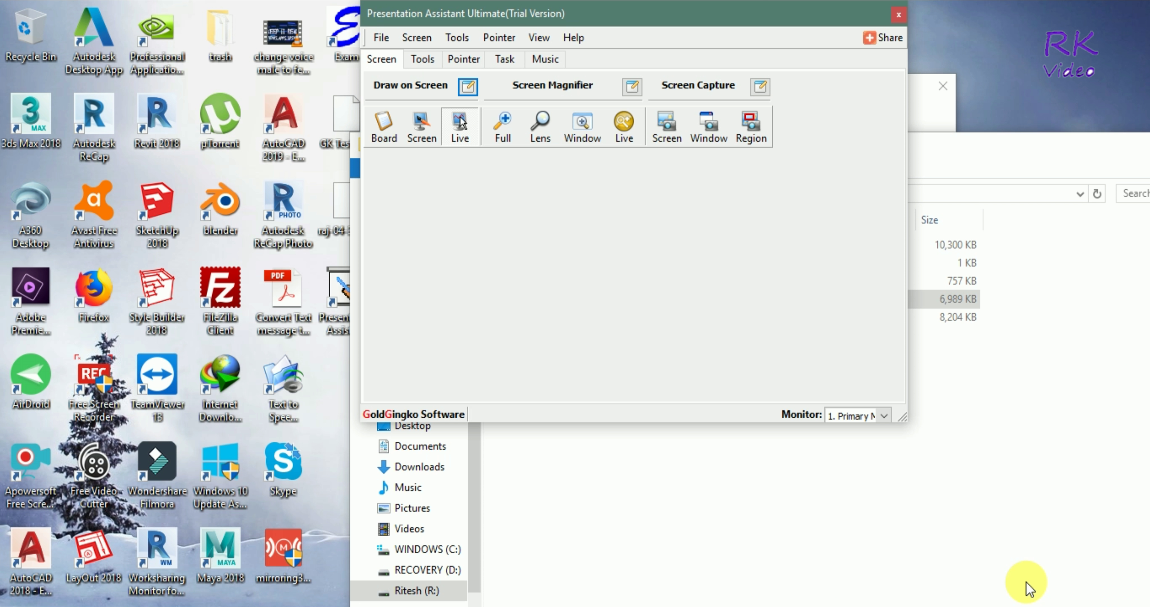
left_click_drag(701, 11, 647, 18)
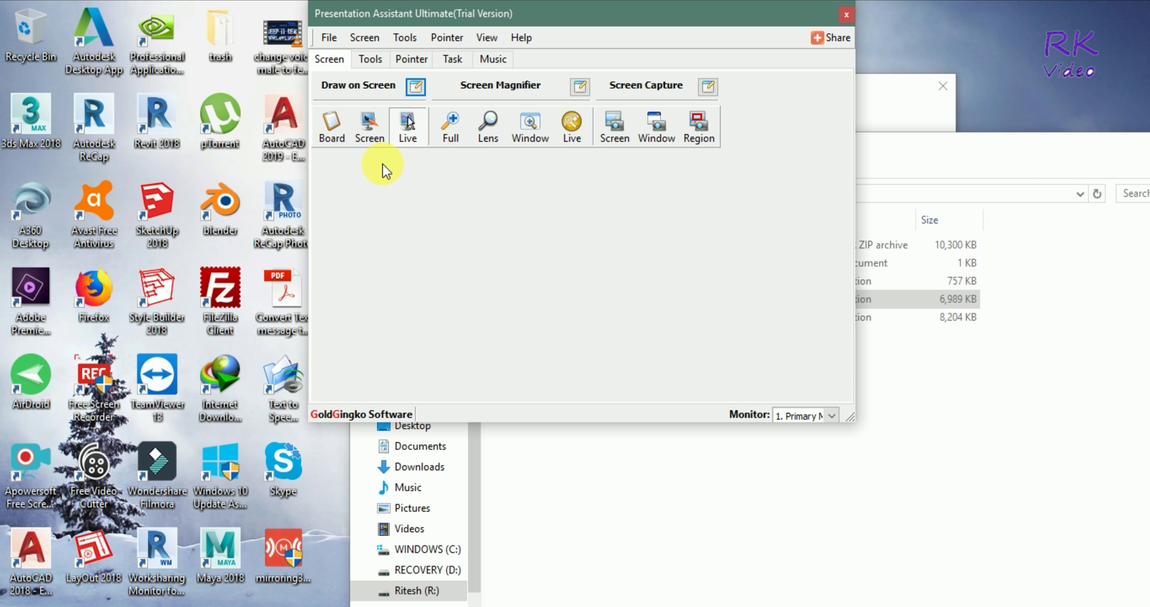
left_click(331, 132)
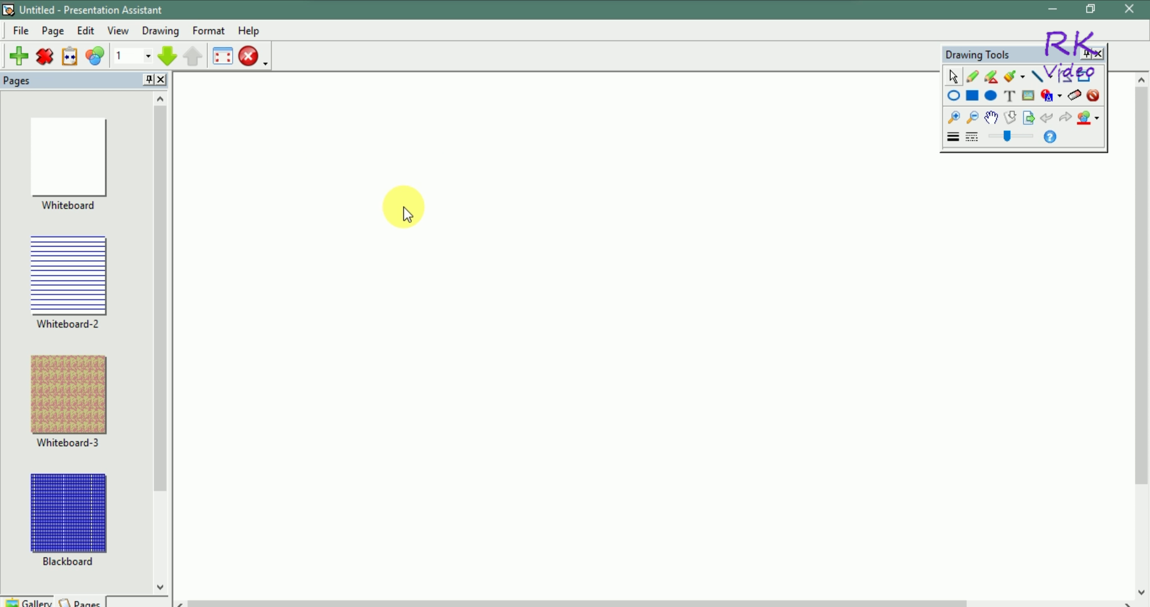
Look through the shapes gallery and the page thumbnails, and select the plain Whiteboard page
left_click_drag(170, 316, 162, 187)
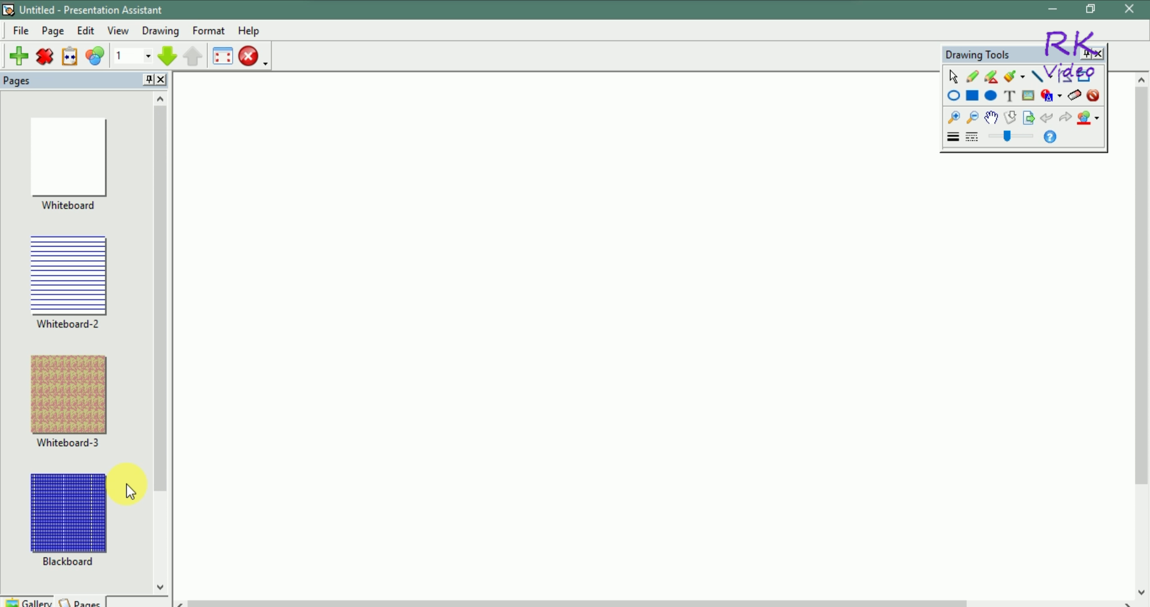
left_click(20, 601)
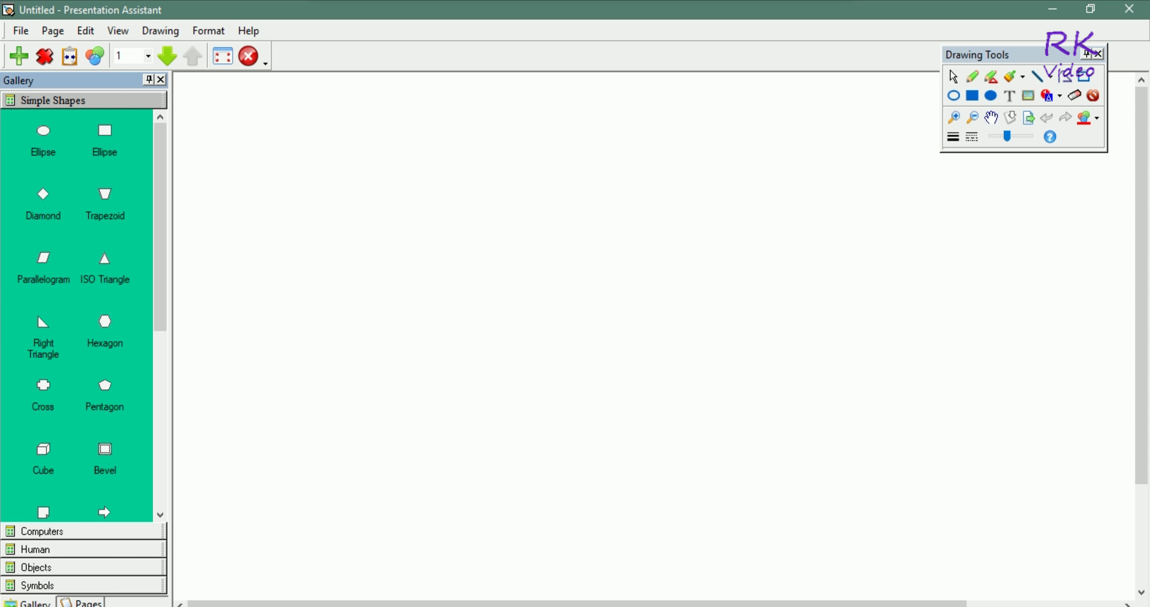
left_click(81, 602)
scroll(96, 484, "down", 3)
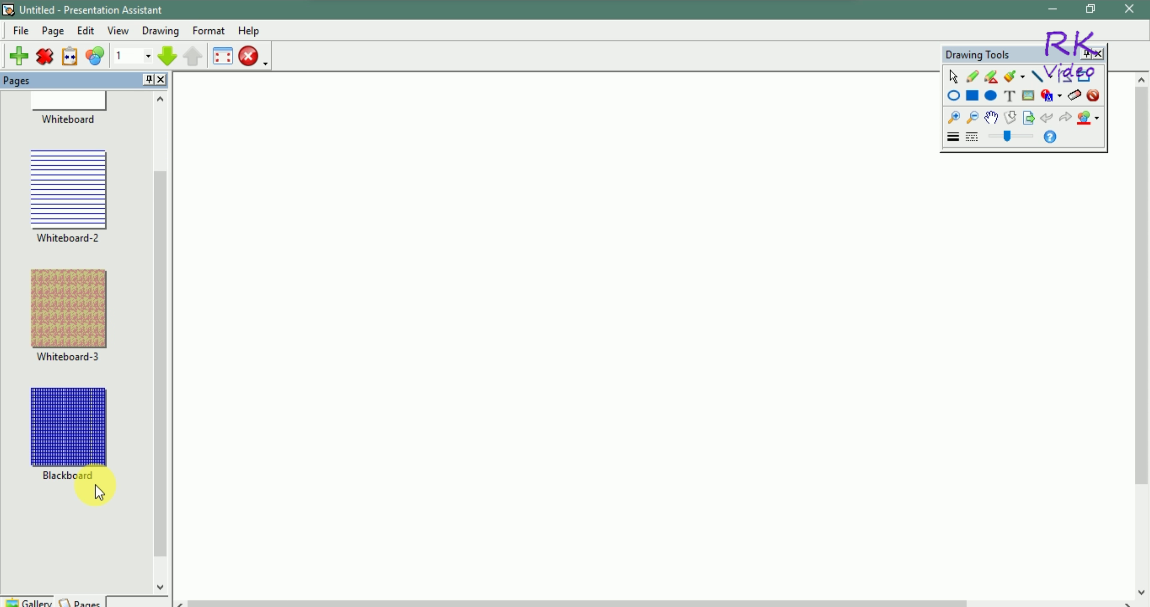
scroll(82, 487, "up", 3)
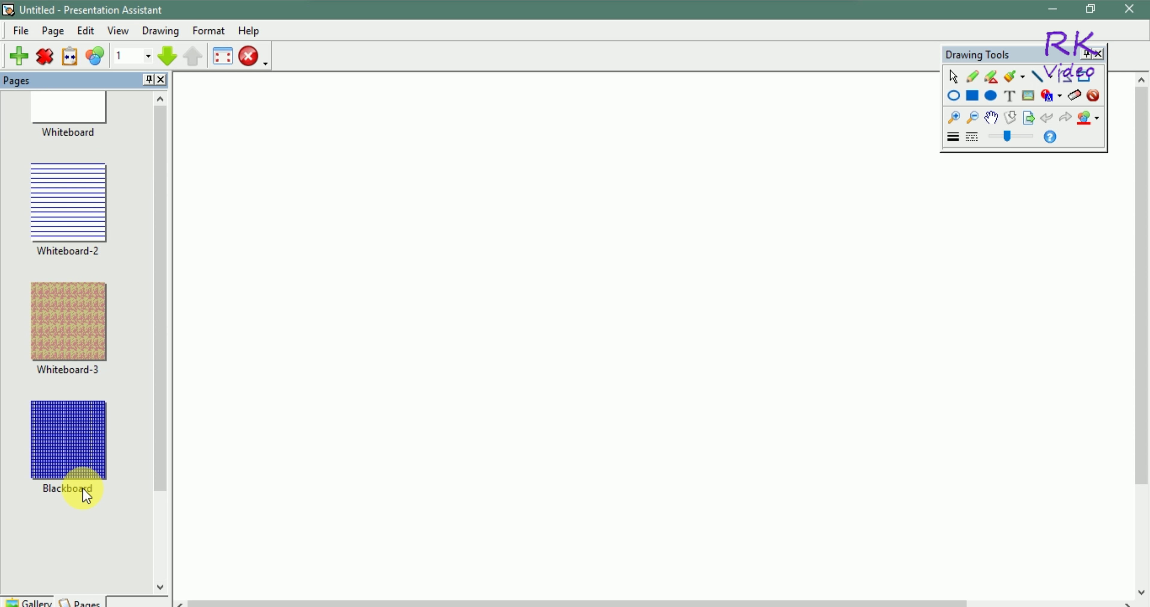
left_click(77, 153)
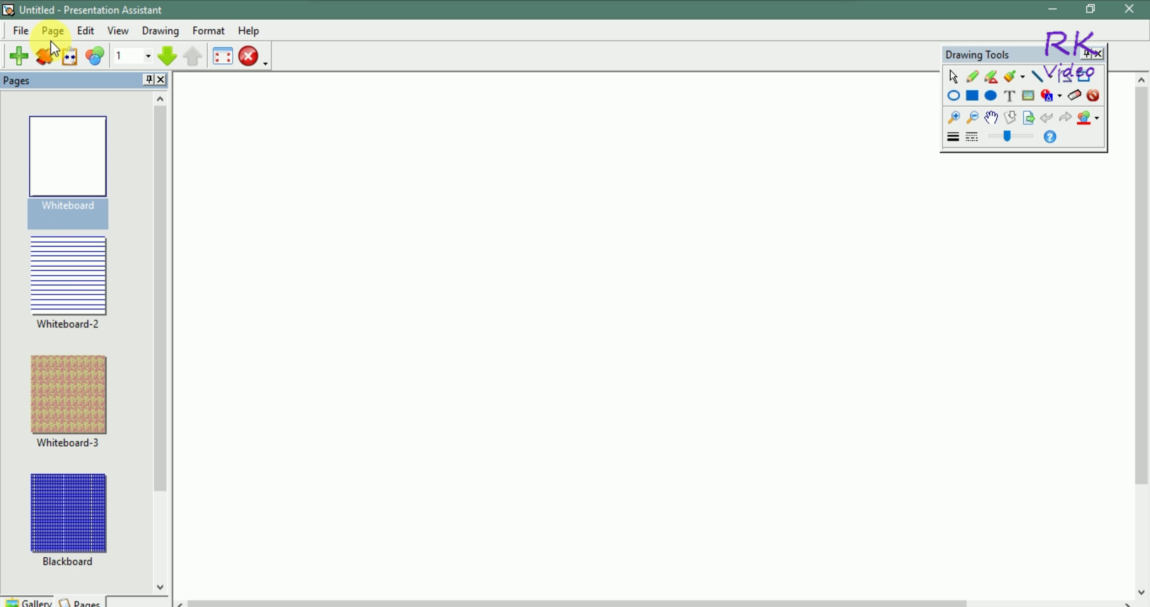
Set the drawing color to black
left_click(84, 30)
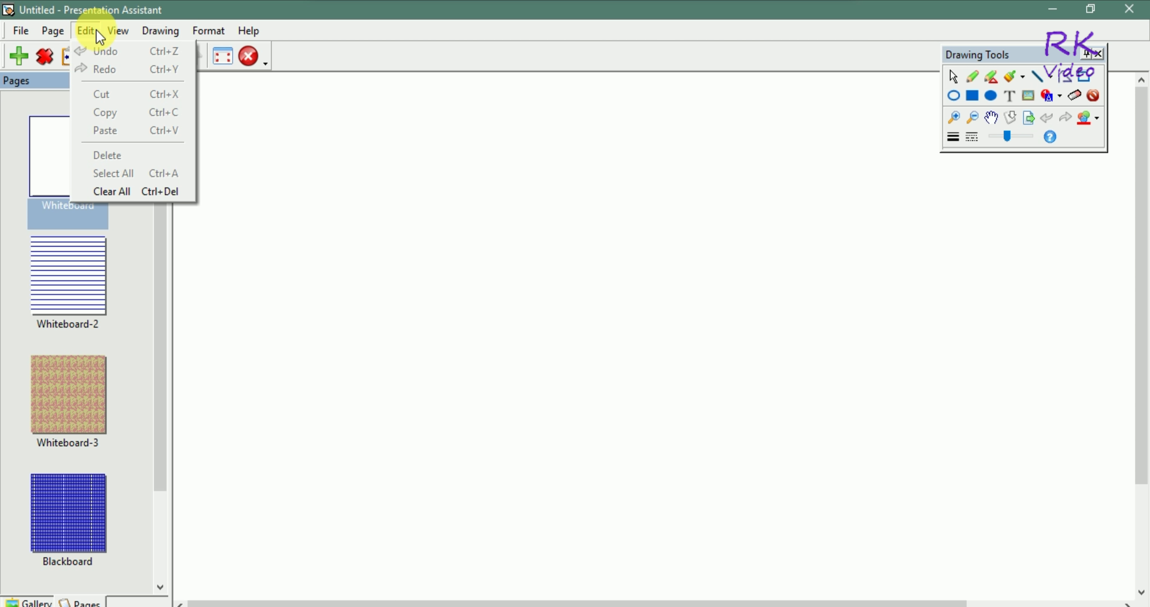
mouse_move(110, 28)
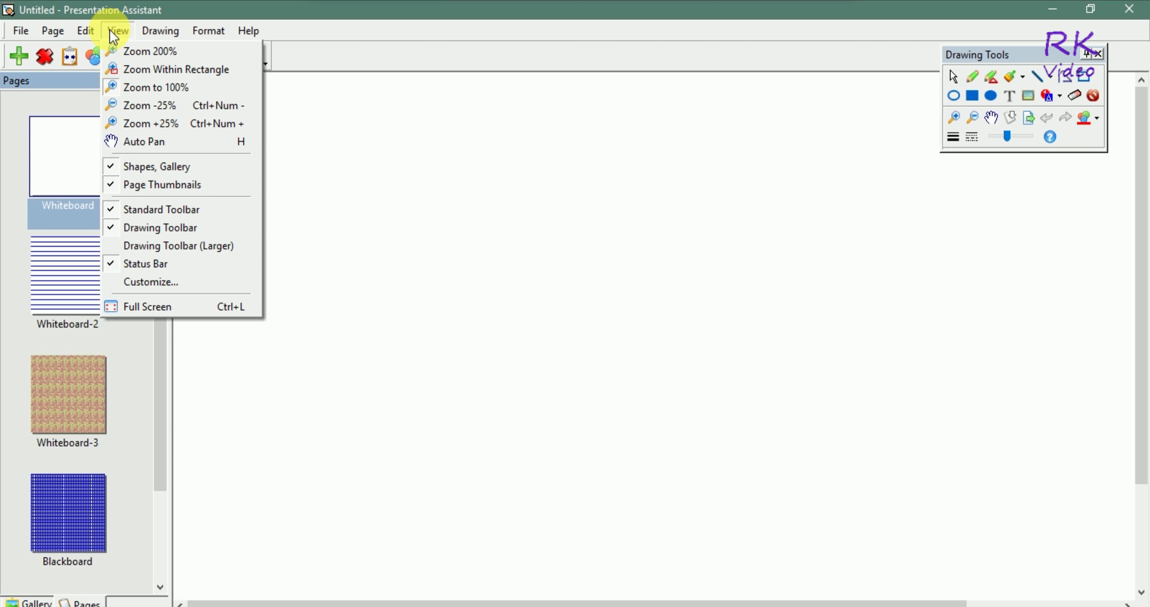
mouse_move(145, 37)
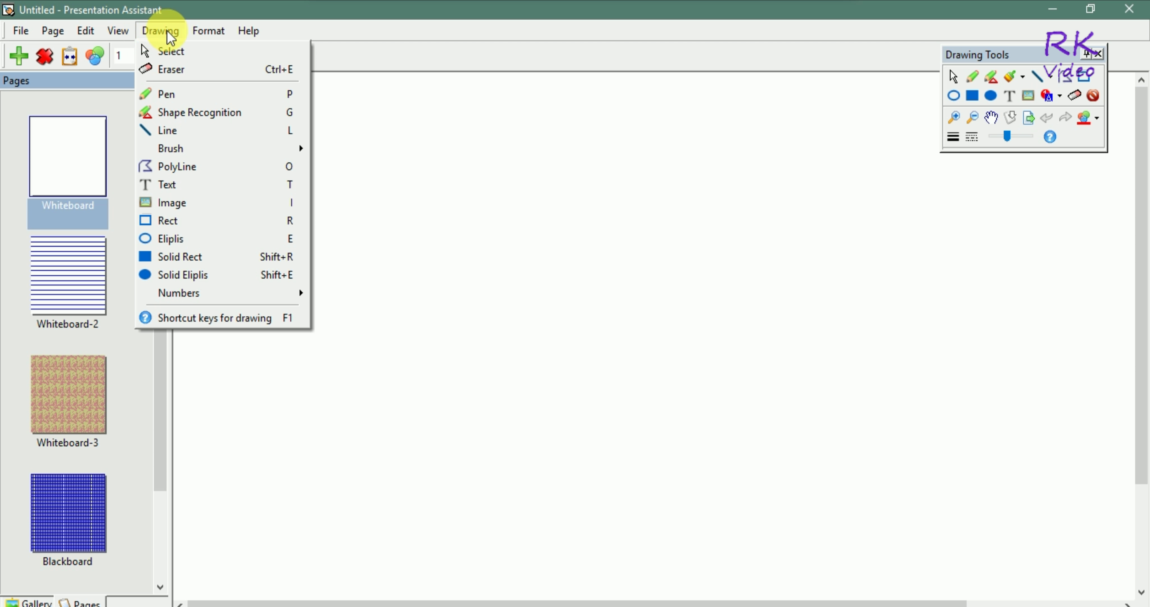
left_click(205, 31)
mouse_move(222, 53)
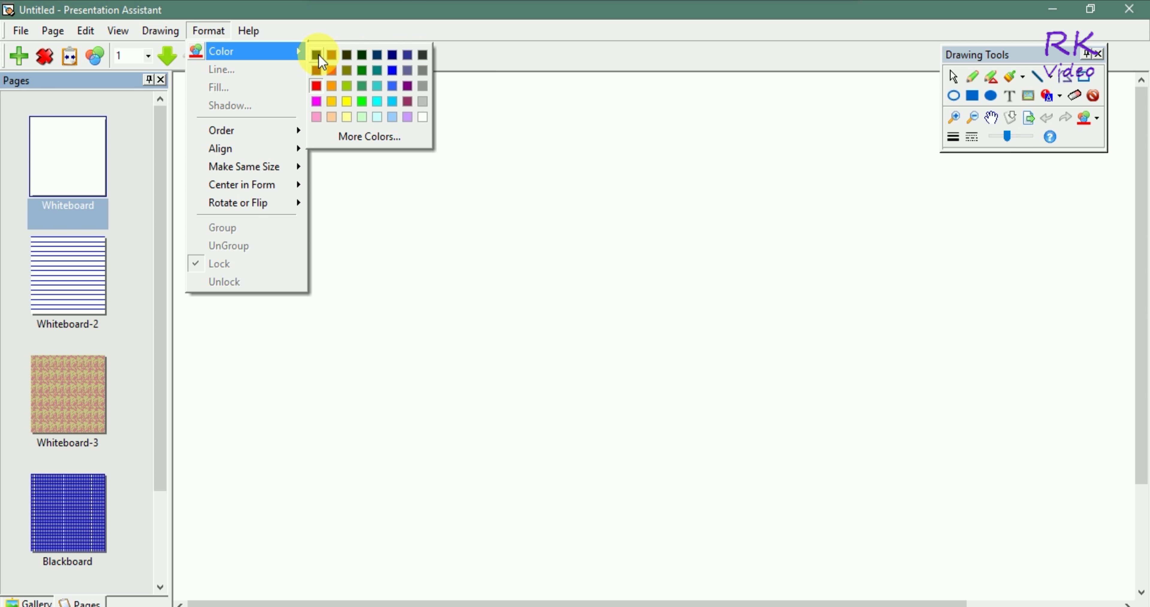
left_click(318, 56)
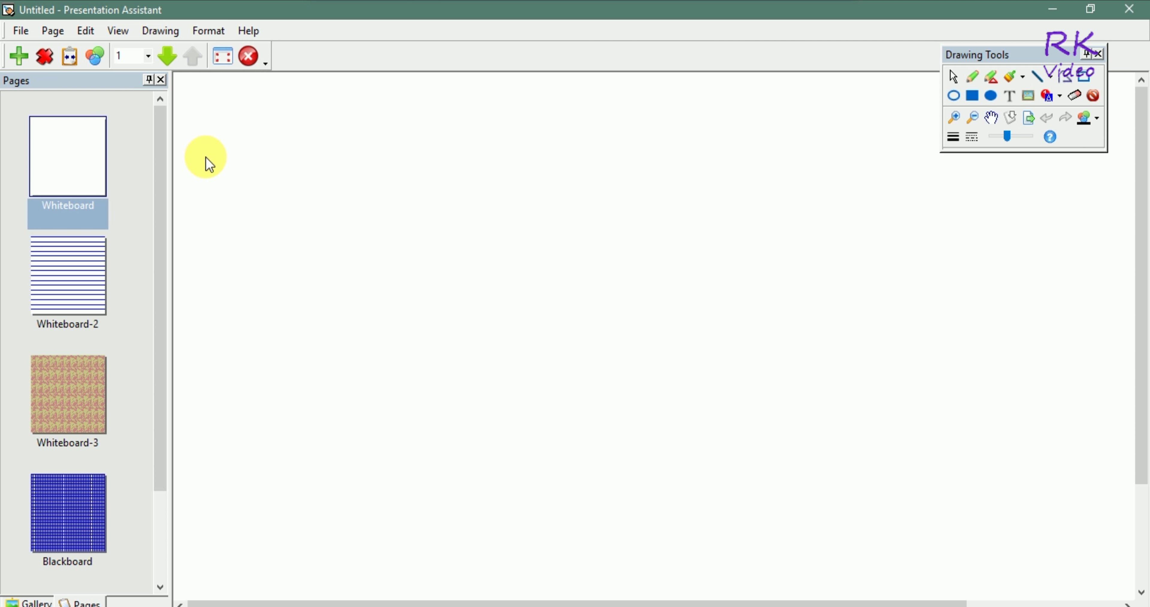
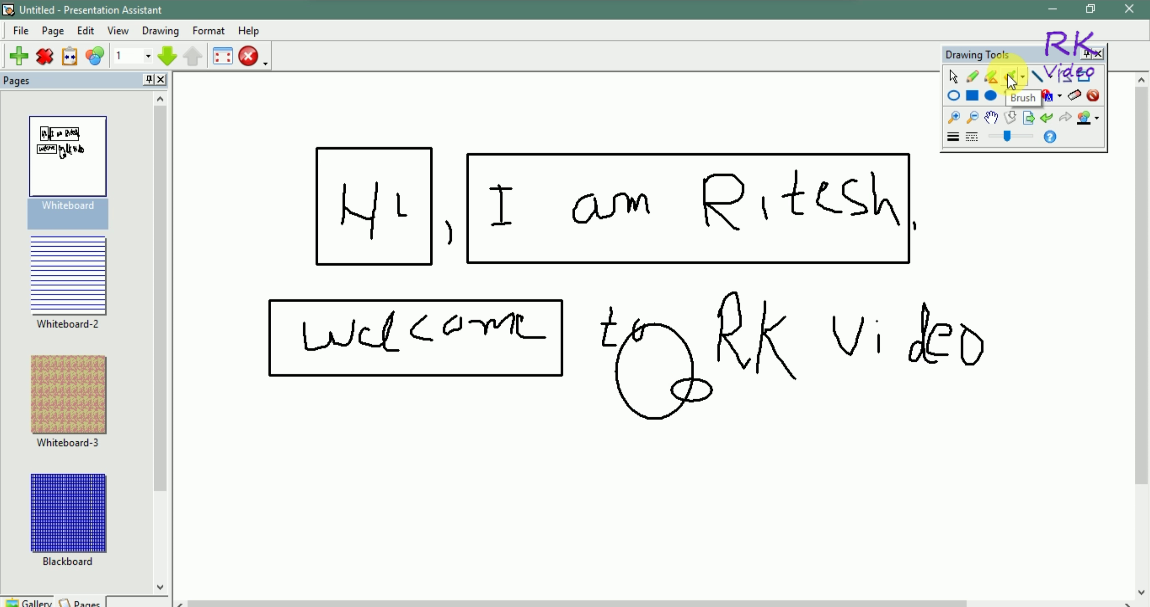
Erase the two stray ellipses drawn below the word "to" on the whiteboard
left_click(1025, 77)
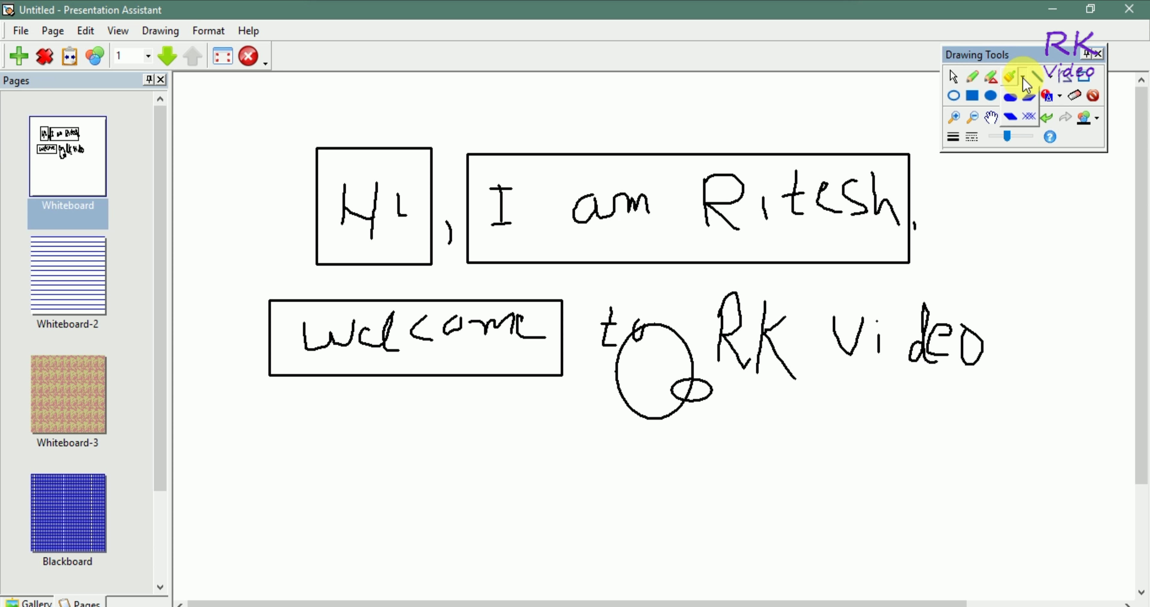
left_click(1075, 98)
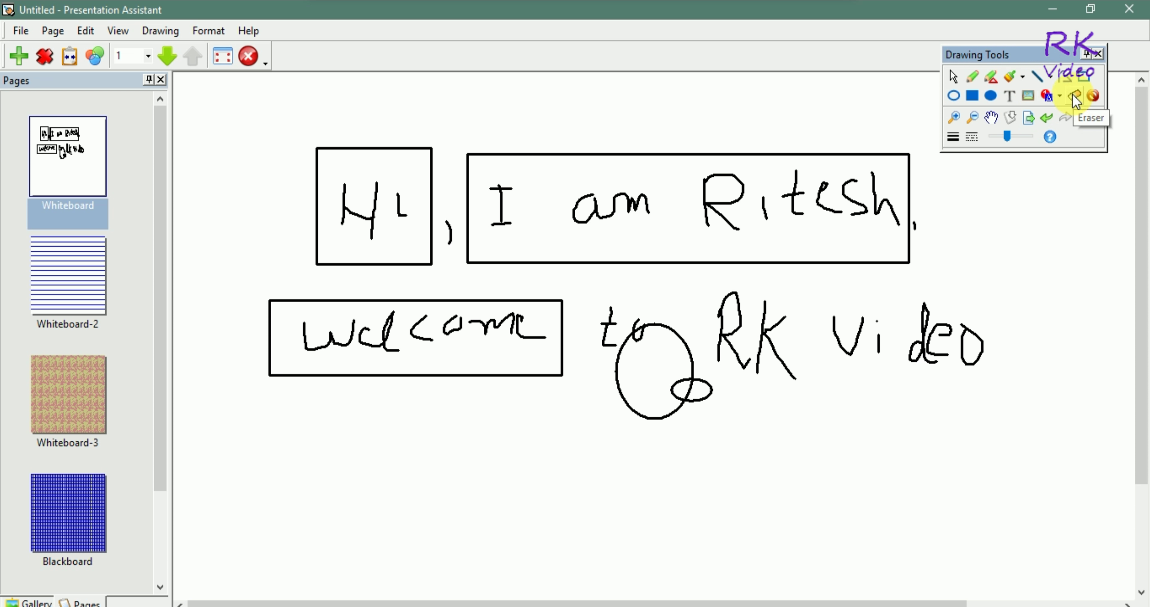
left_click(695, 392)
left_click(679, 399)
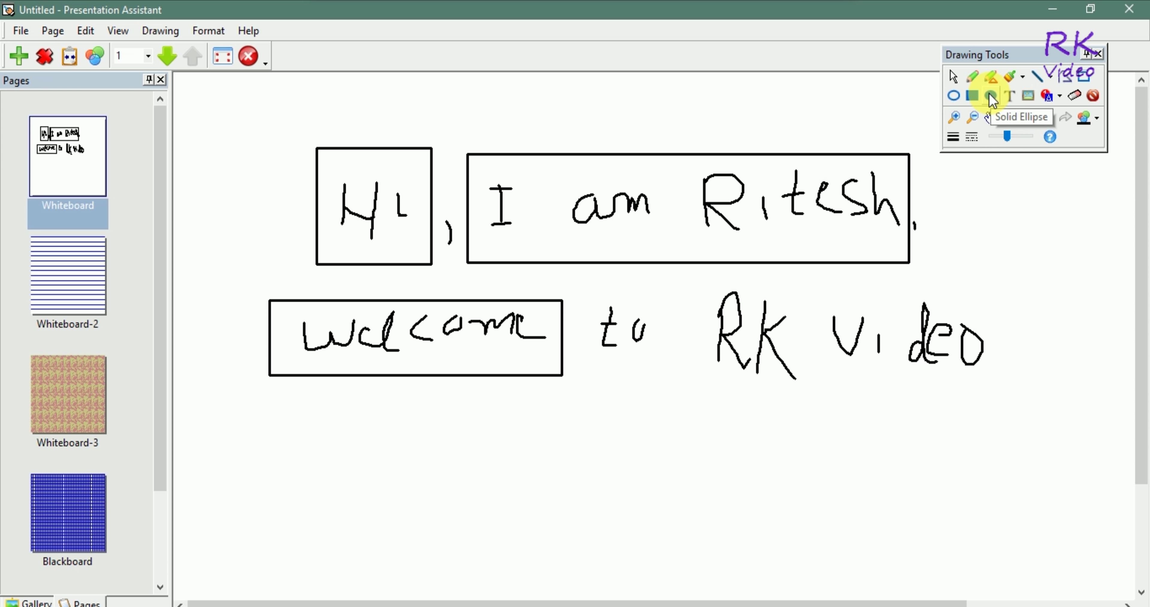
Draw ellipses around the handwritten words "to", "RK" and "Video" in the second line
left_click(971, 75)
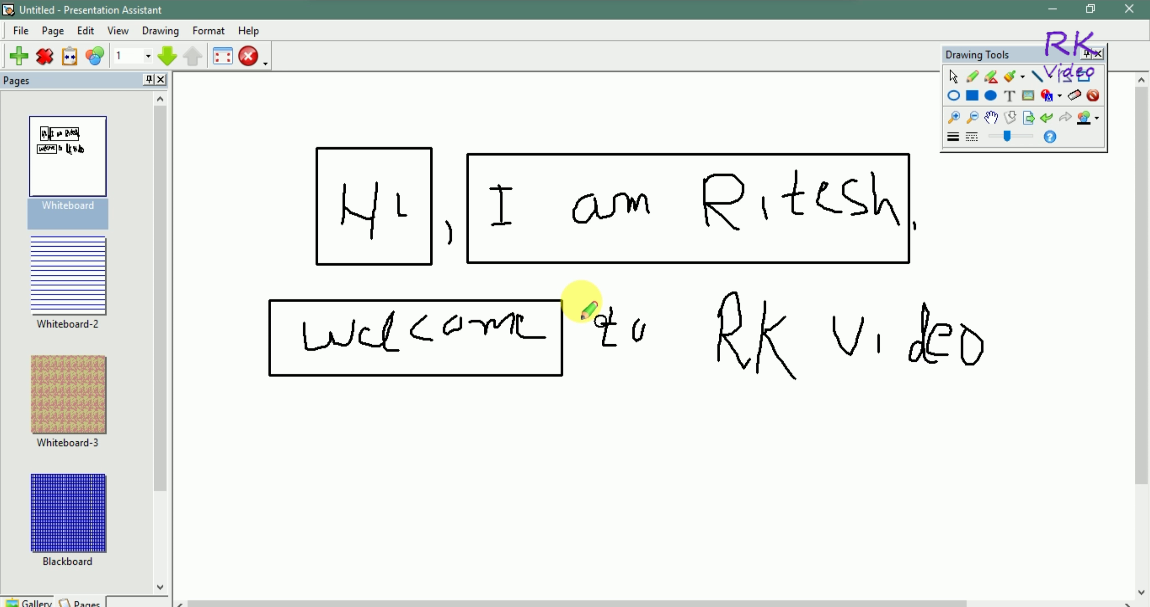
mouse_move(597, 319)
left_mouse_down()
mouse_move(646, 361)
mouse_move(598, 312)
left_mouse_up()
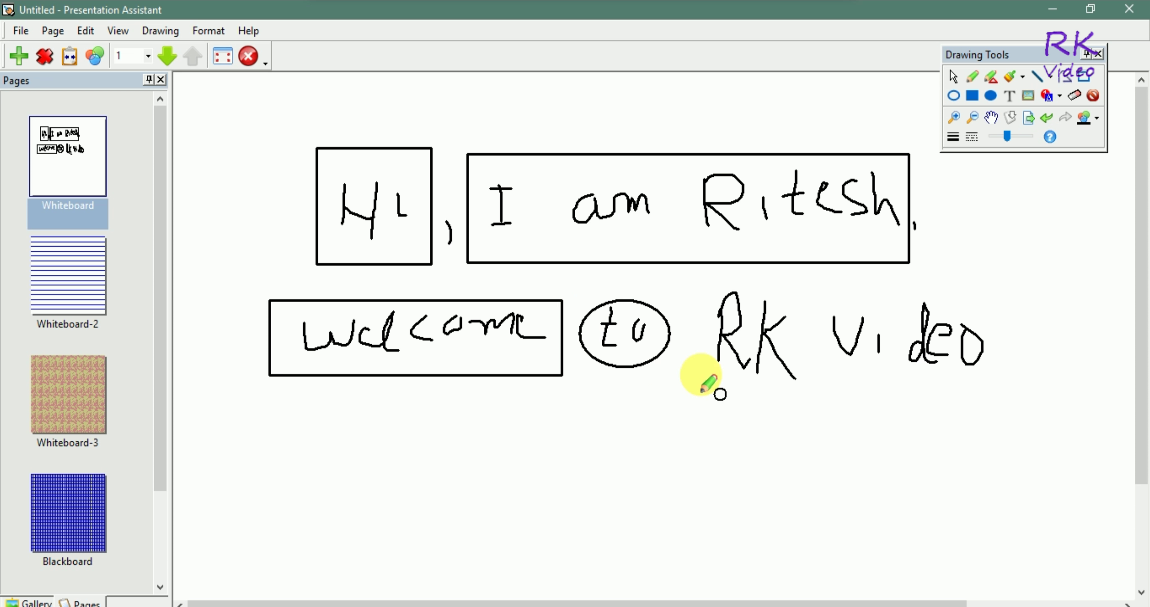
left_click_drag(692, 304, 814, 401)
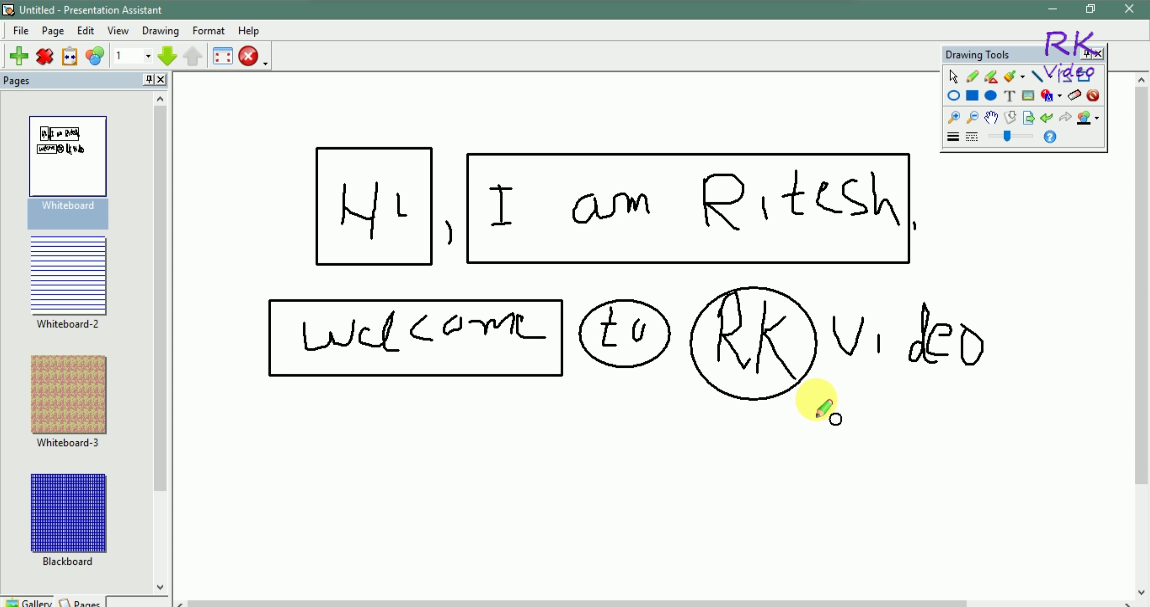
mouse_move(823, 301)
left_mouse_down()
mouse_move(963, 389)
mouse_move(998, 379)
left_mouse_up()
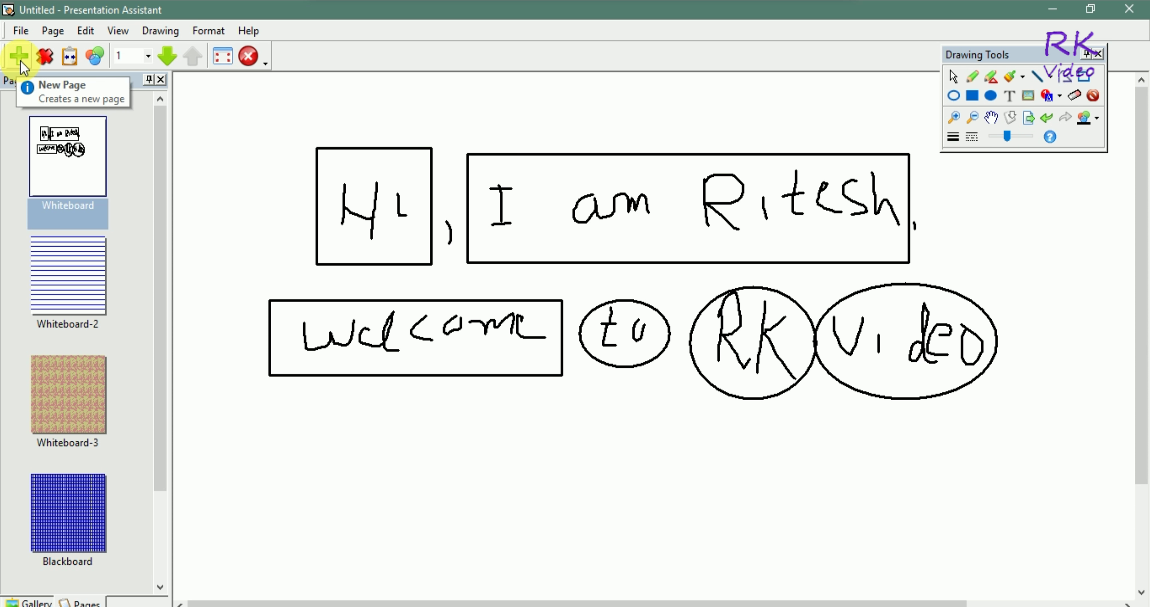
Save the whiteboard drawing to the desktop as "pre ass" in the Presentation Assistant (*.lth) format
left_click(20, 30)
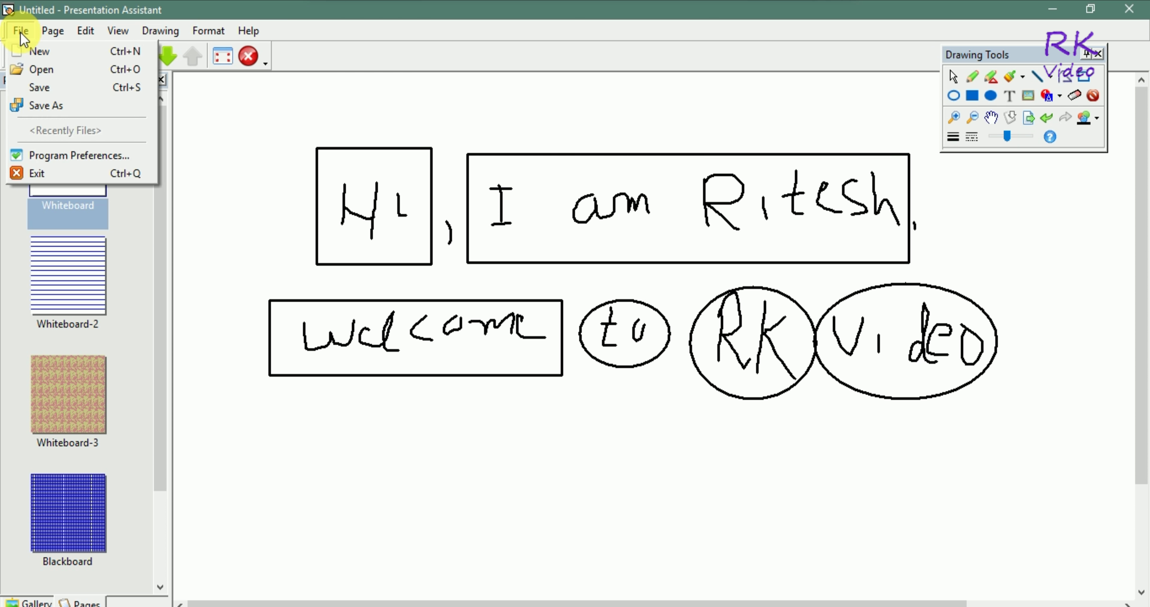
left_click(53, 110)
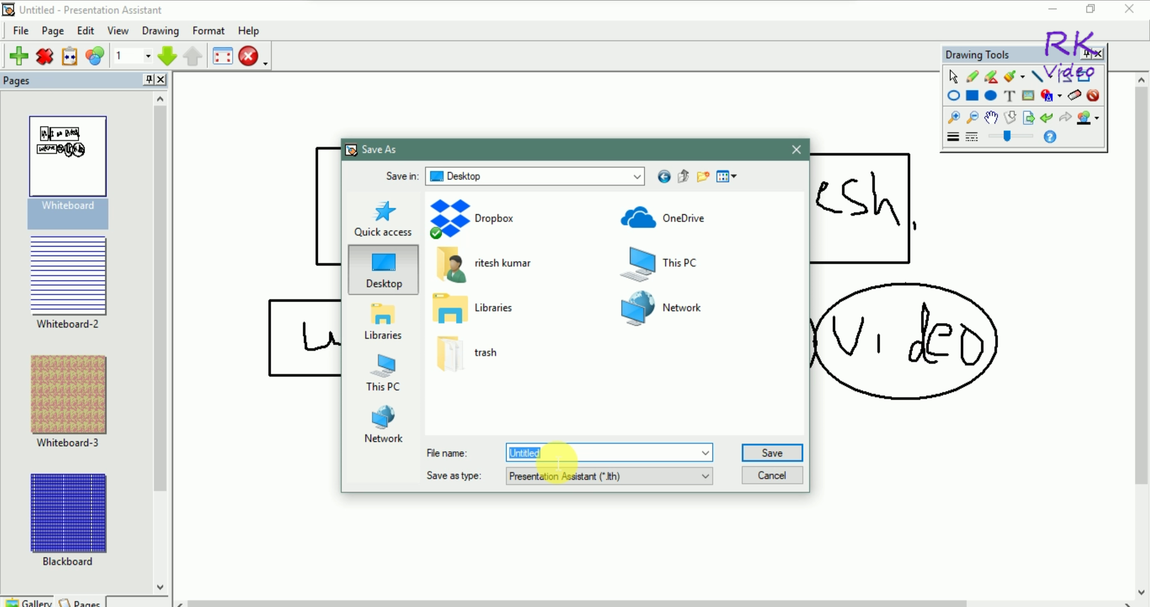
type("pre")
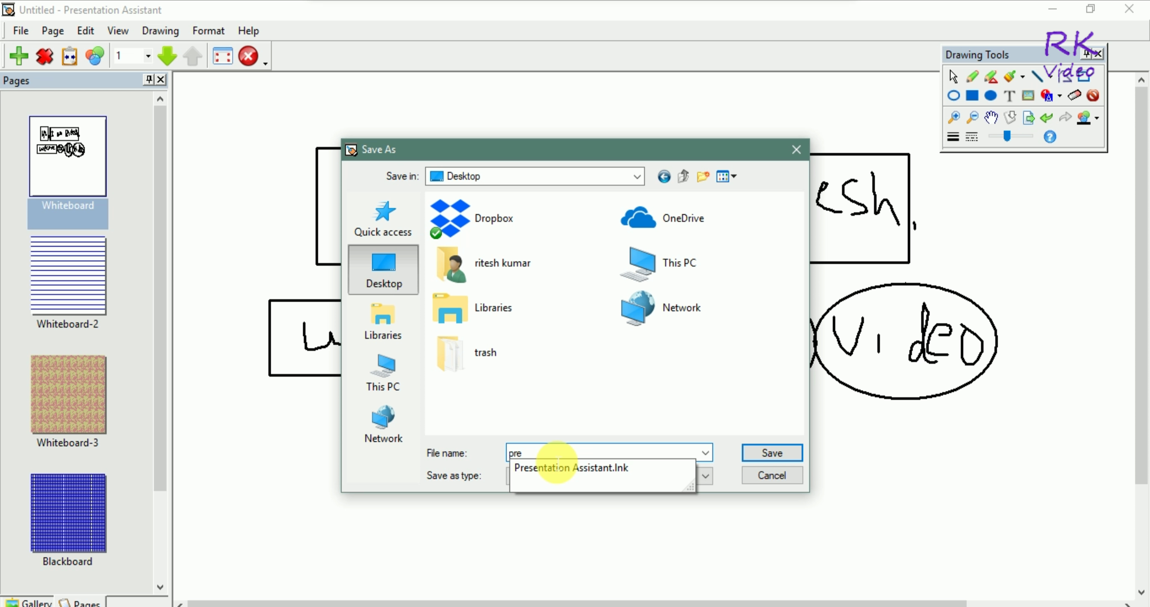
type("ass")
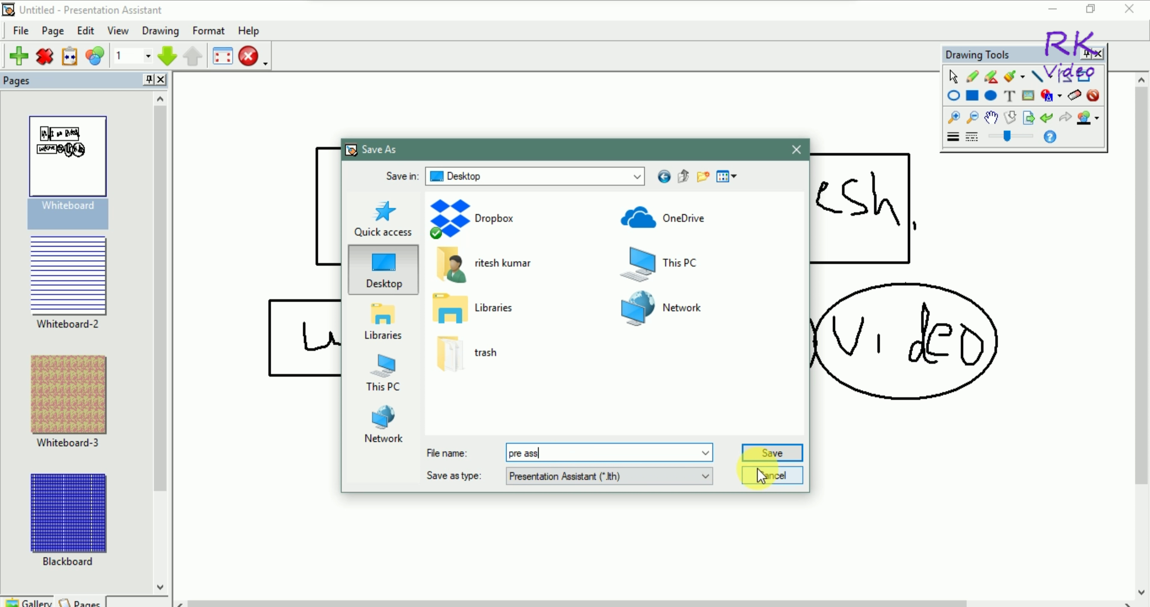
left_click(699, 472)
left_click(696, 481)
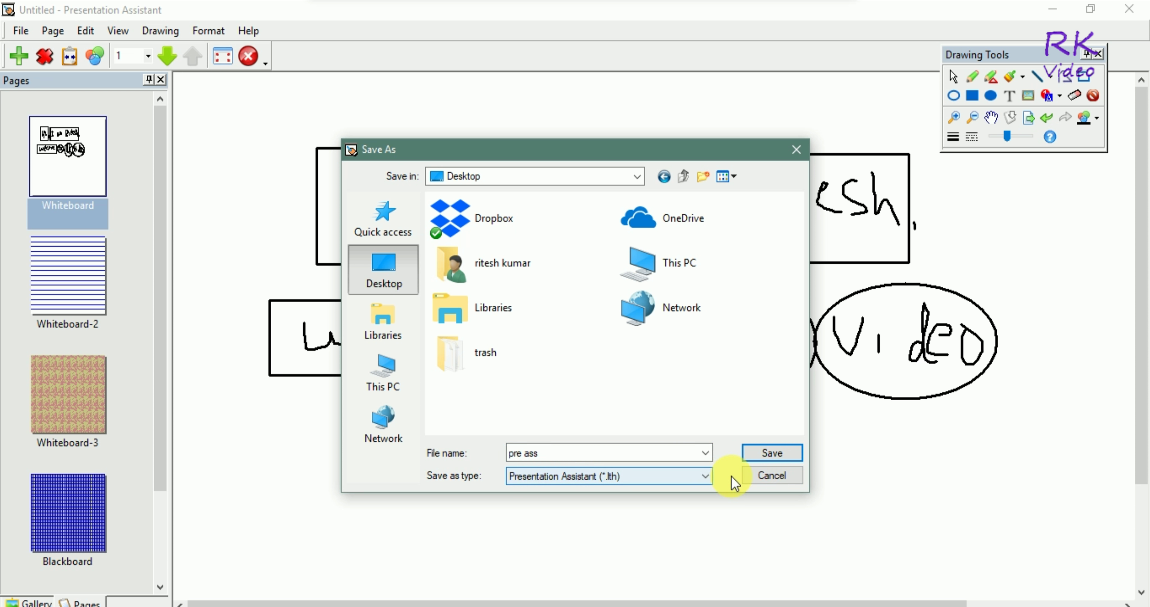
left_click(767, 453)
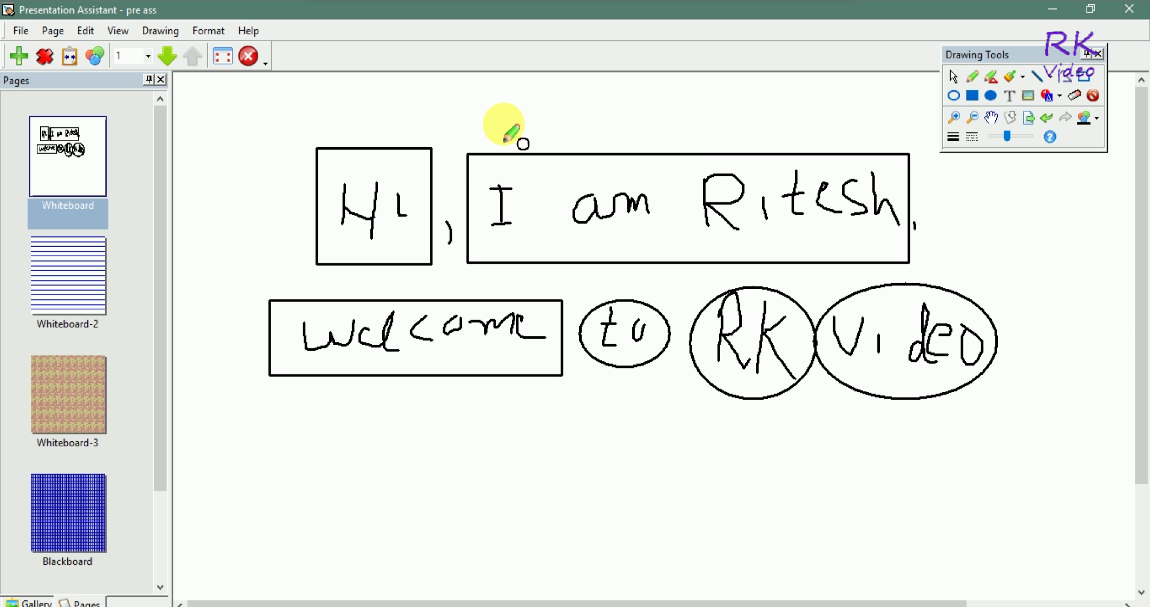
left_click(21, 32)
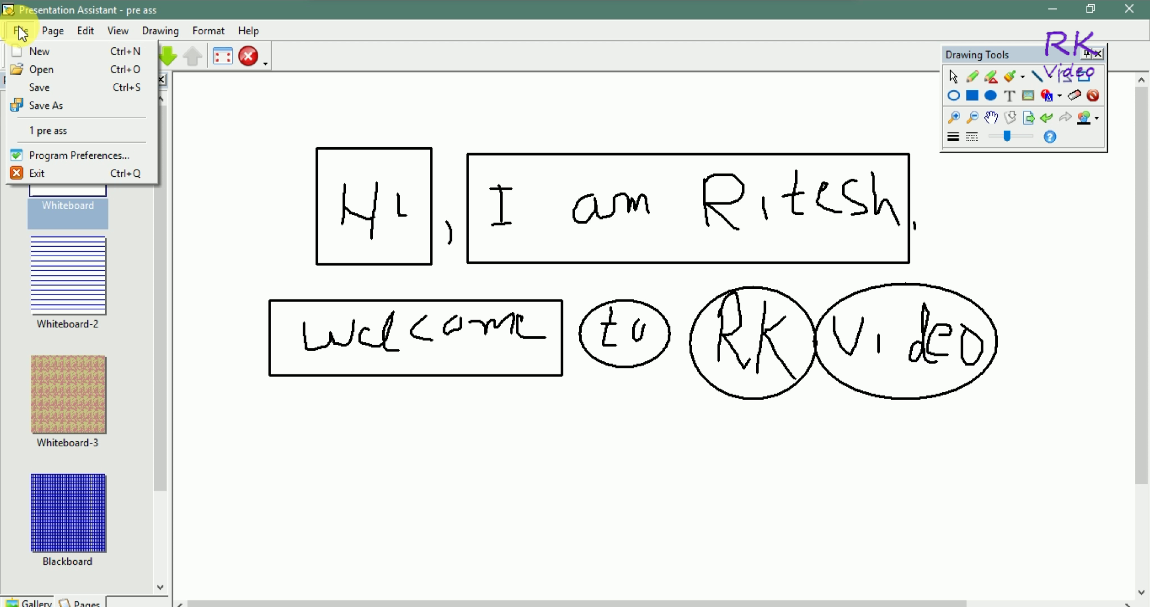
mouse_move(48, 33)
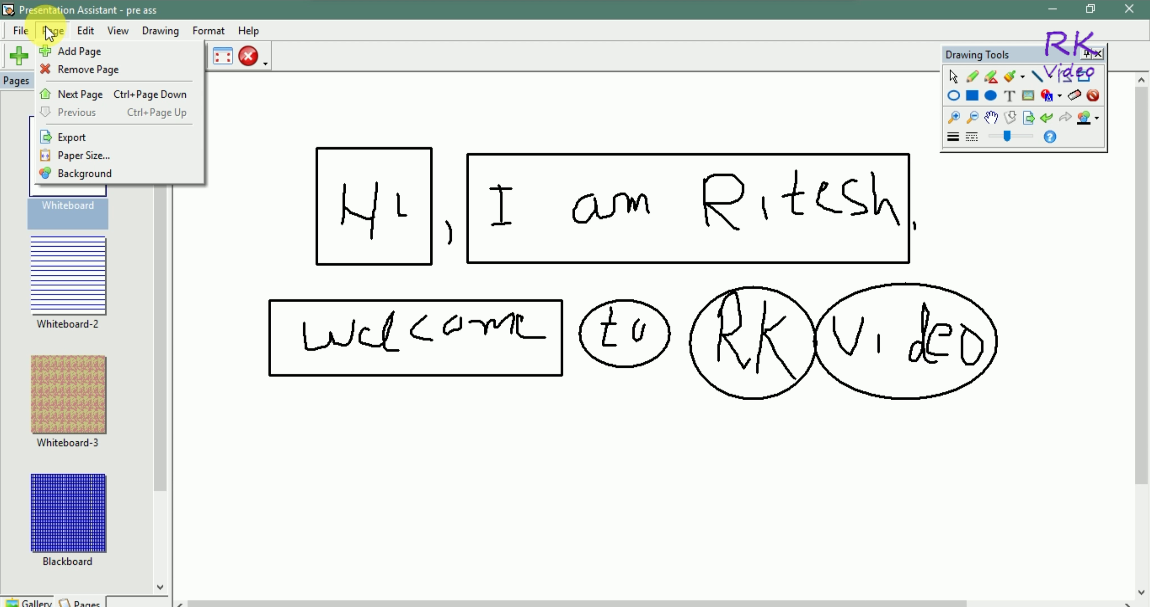
mouse_move(87, 34)
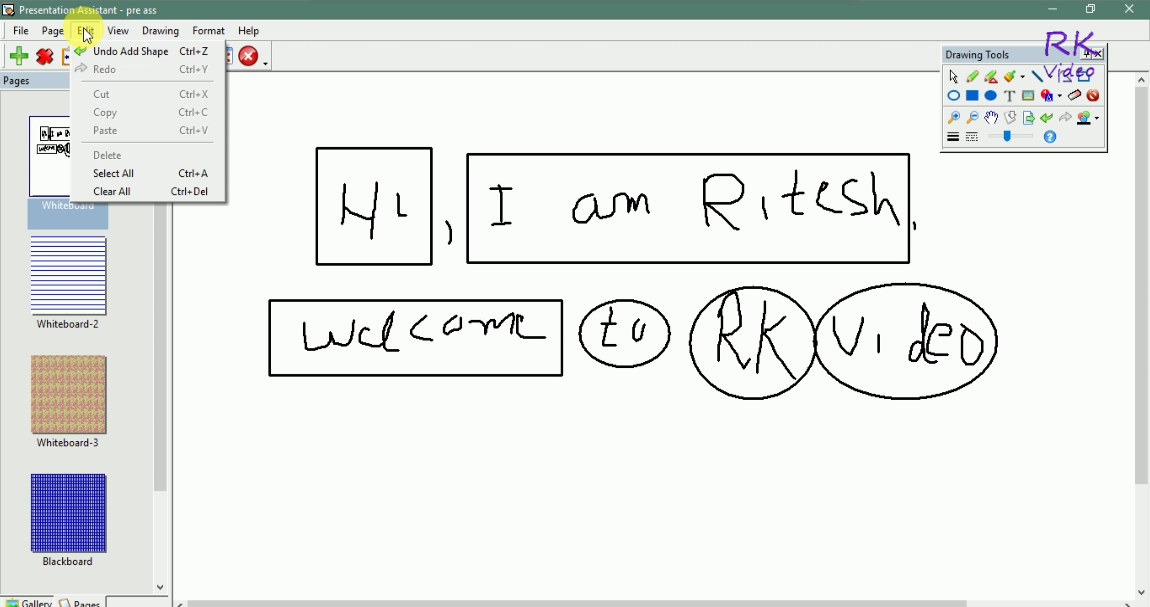
Open the lined Whiteboard-2 page and place two overlapping circles near its upper-left corner
left_click(63, 281)
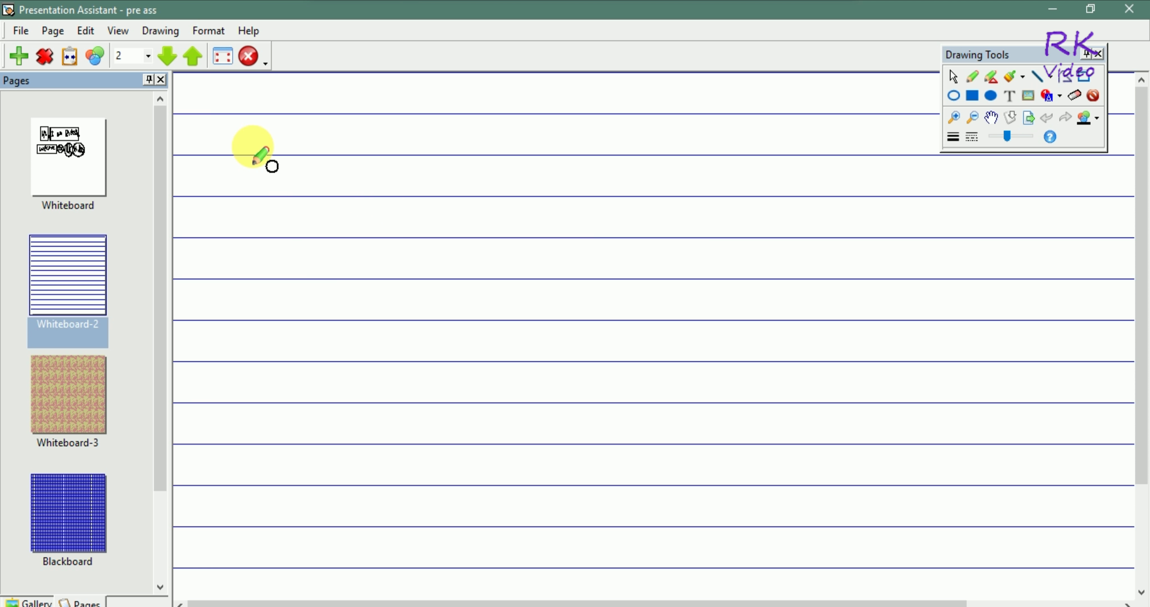
left_click_drag(253, 164, 253, 166)
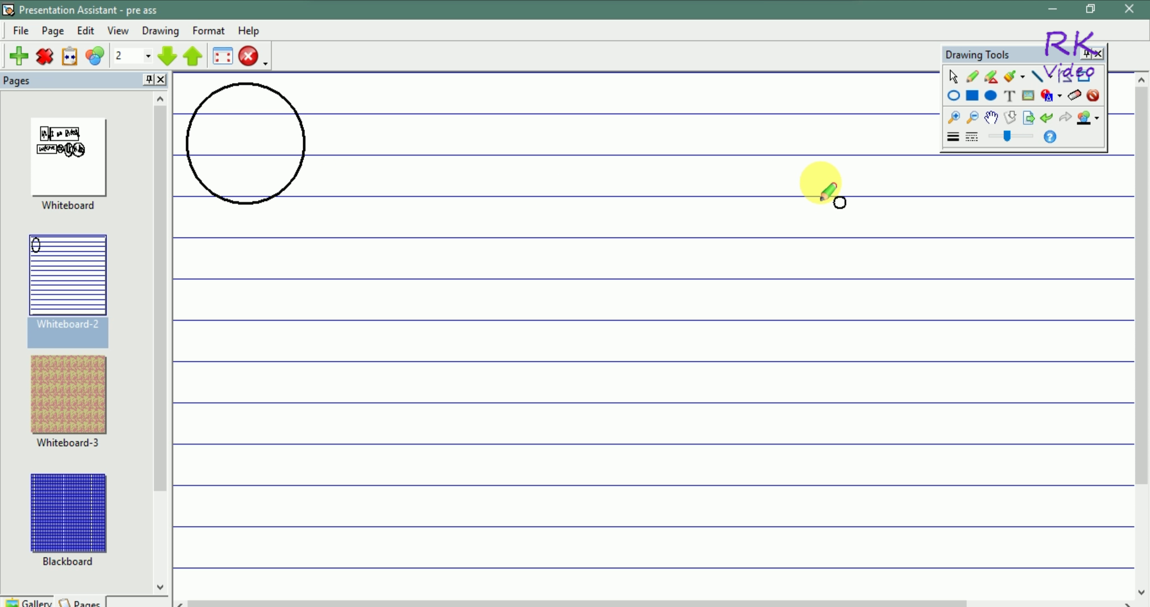
left_click(1092, 114)
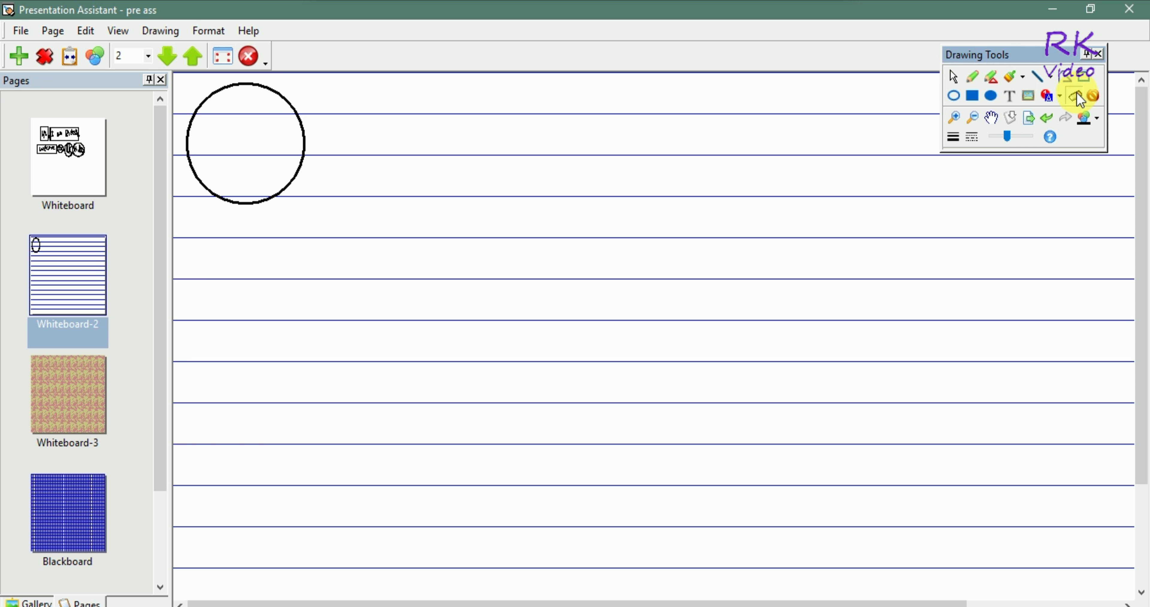
left_click(303, 191)
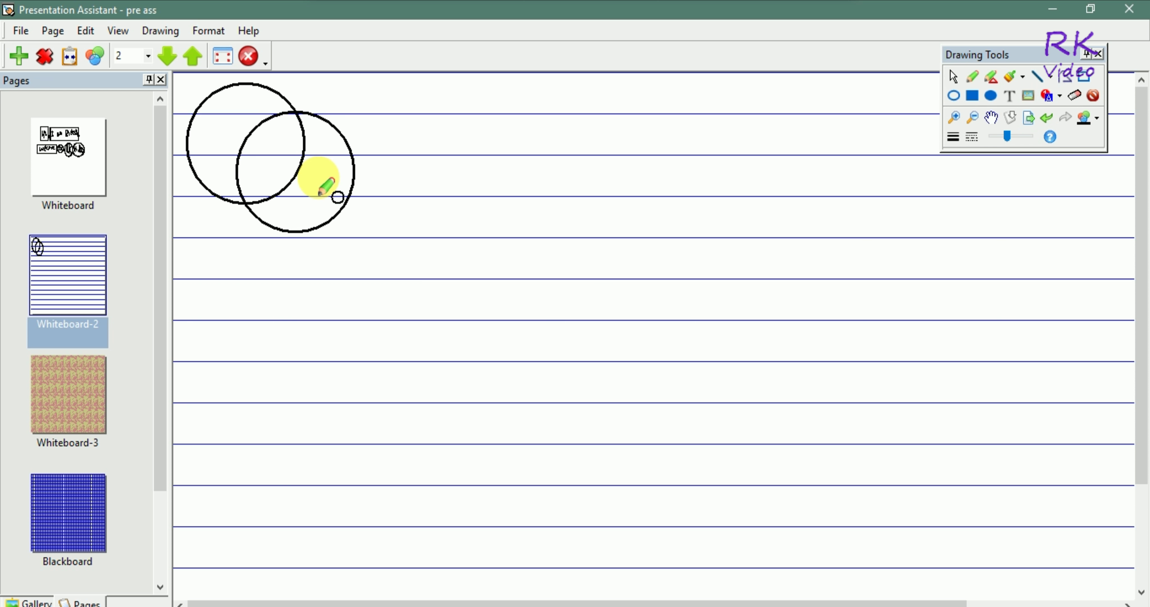
Erase the two overlapping circles from the lined Whiteboard-2 page
left_click(1074, 95)
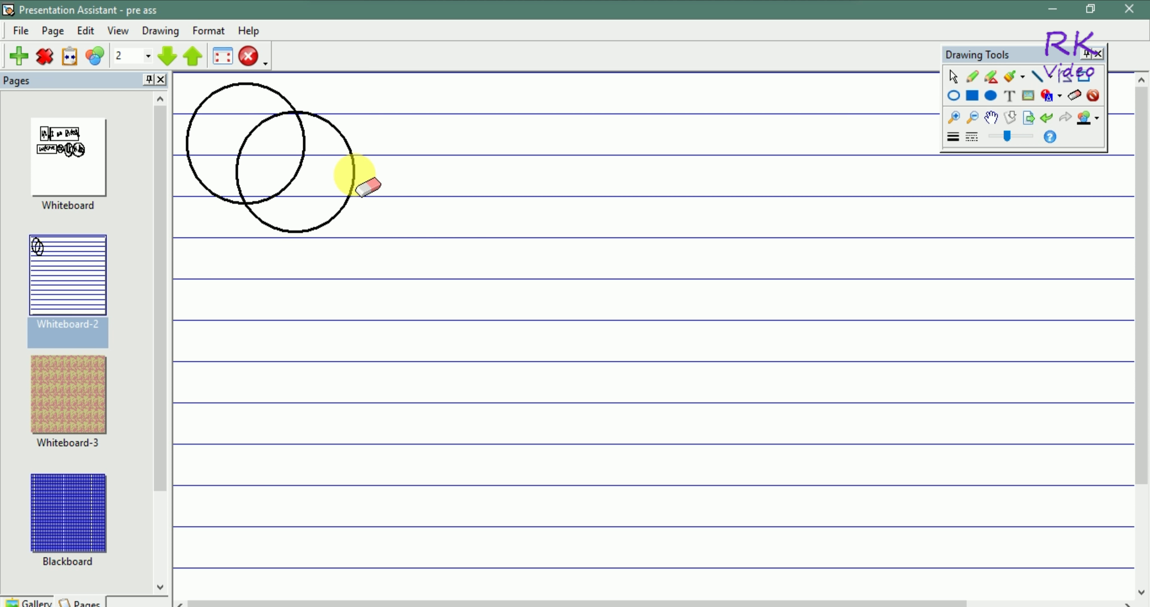
left_click(343, 179)
left_click(295, 186)
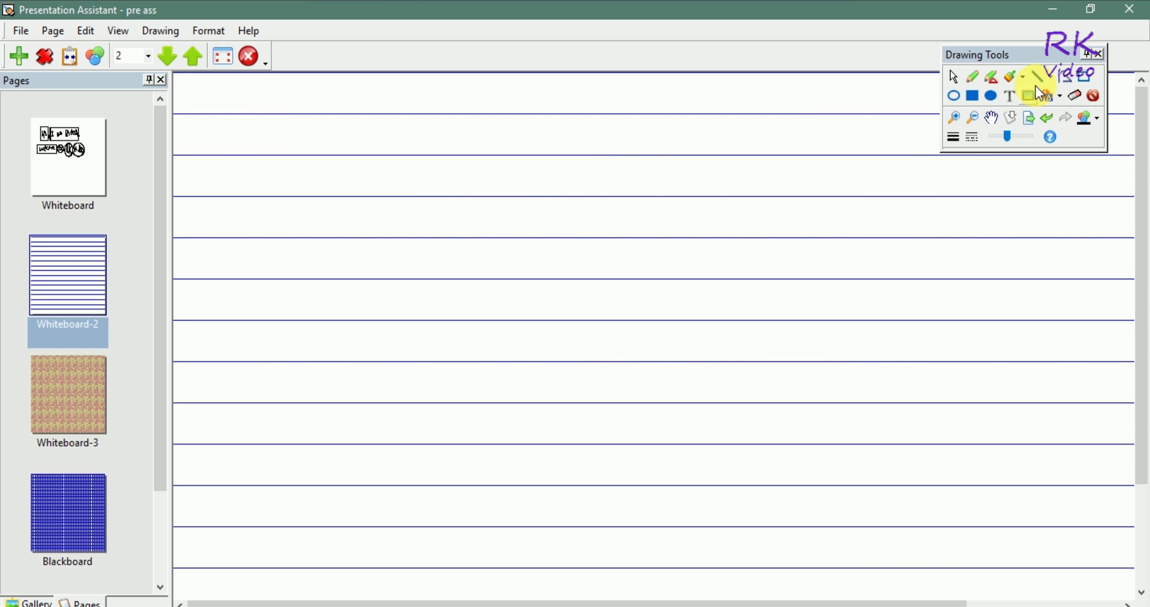
Handwrite a greeting starting "Hi, This is" and ending with the presenter's first name on the first line of Whiteboard-2, using the Pen
left_click(1050, 79)
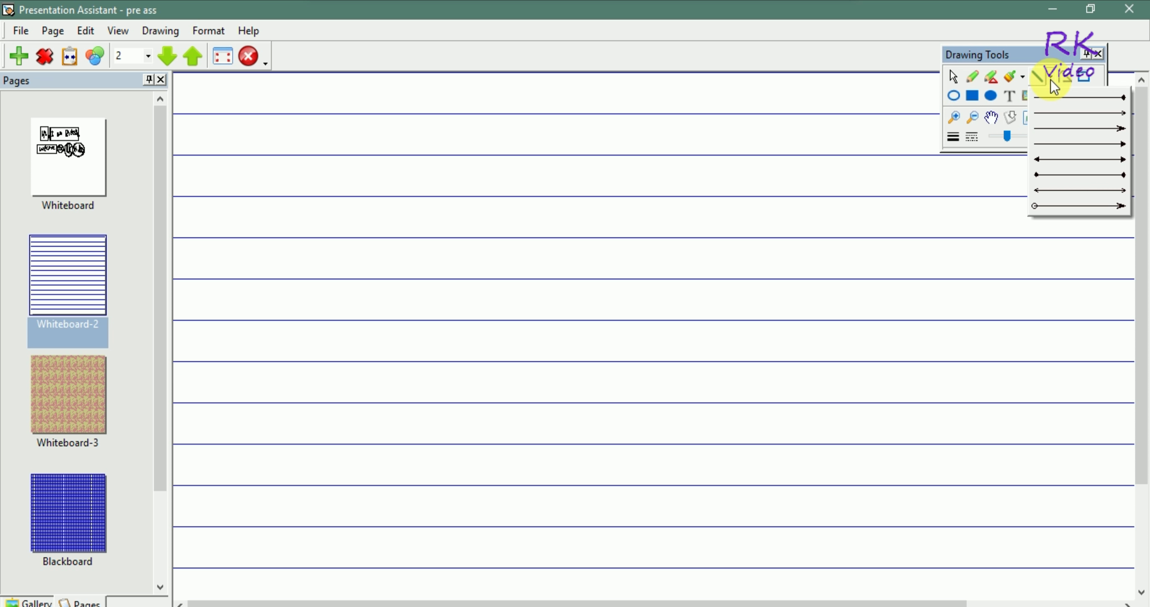
left_click(1050, 79)
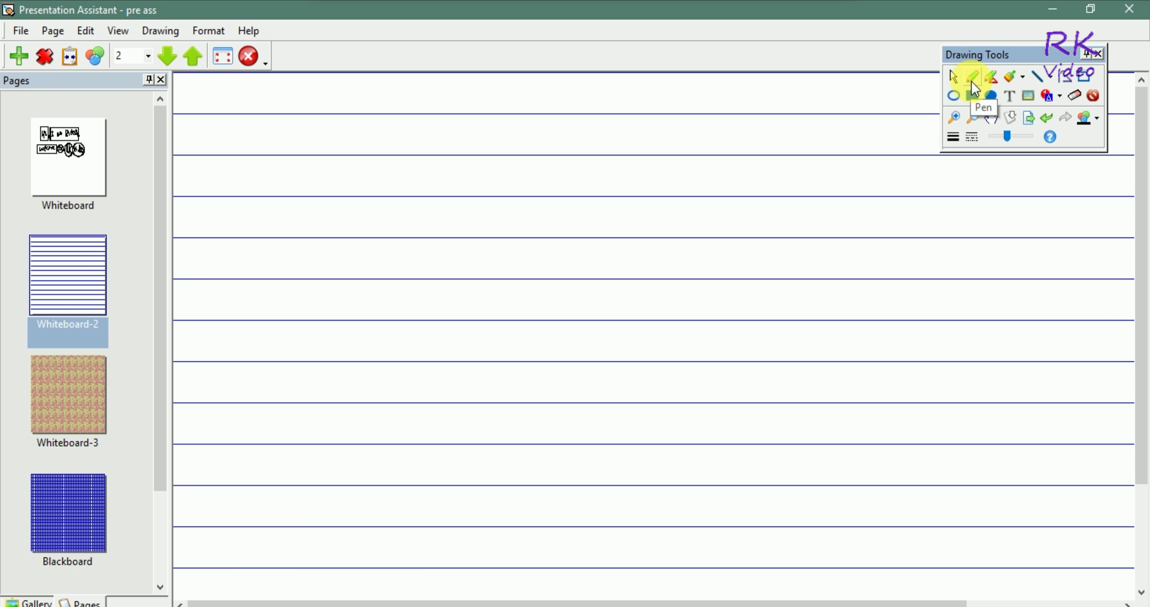
left_click(973, 81)
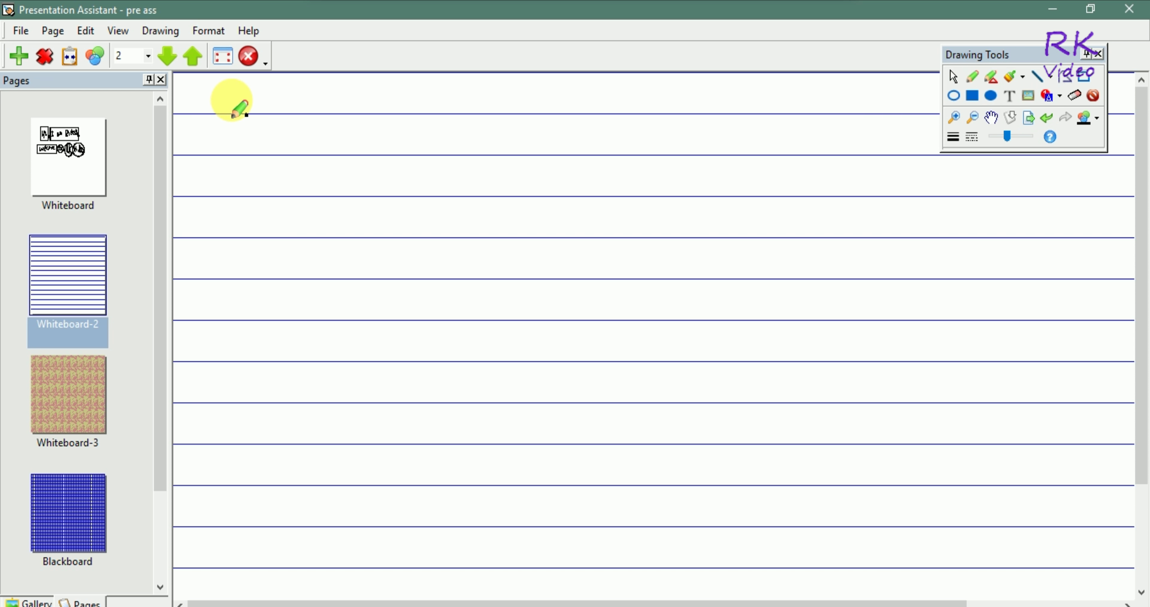
mouse_move(232, 115)
left_mouse_down()
mouse_move(231, 99)
mouse_move(242, 115)
left_mouse_up()
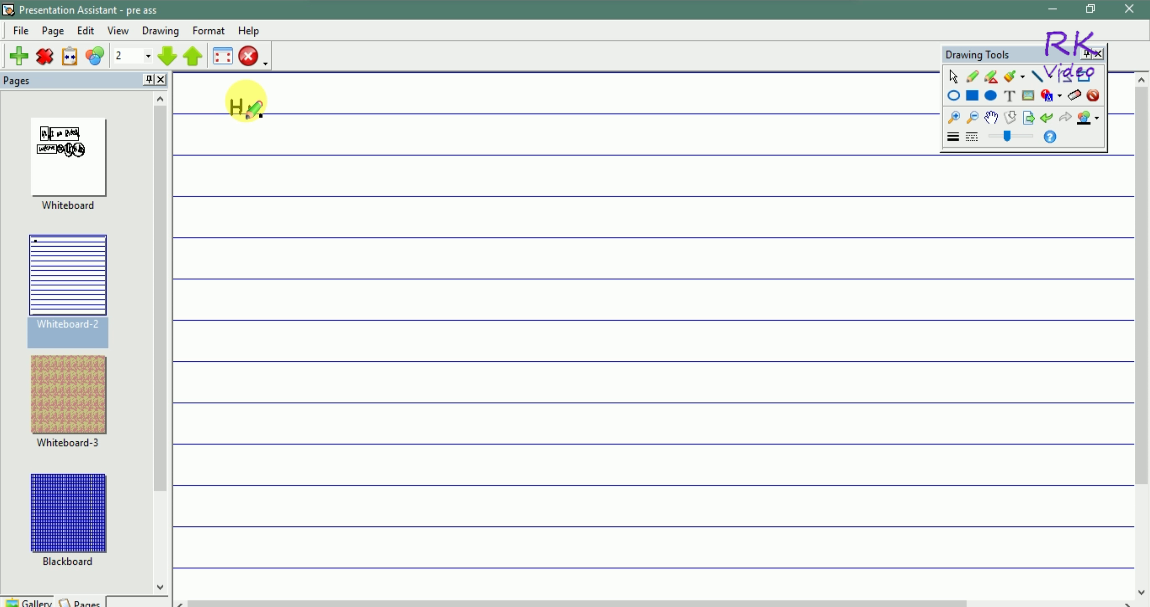
left_click(248, 101)
mouse_move(249, 113)
left_mouse_down()
mouse_move(312, 95)
mouse_move(299, 107)
mouse_move(350, 114)
left_mouse_up()
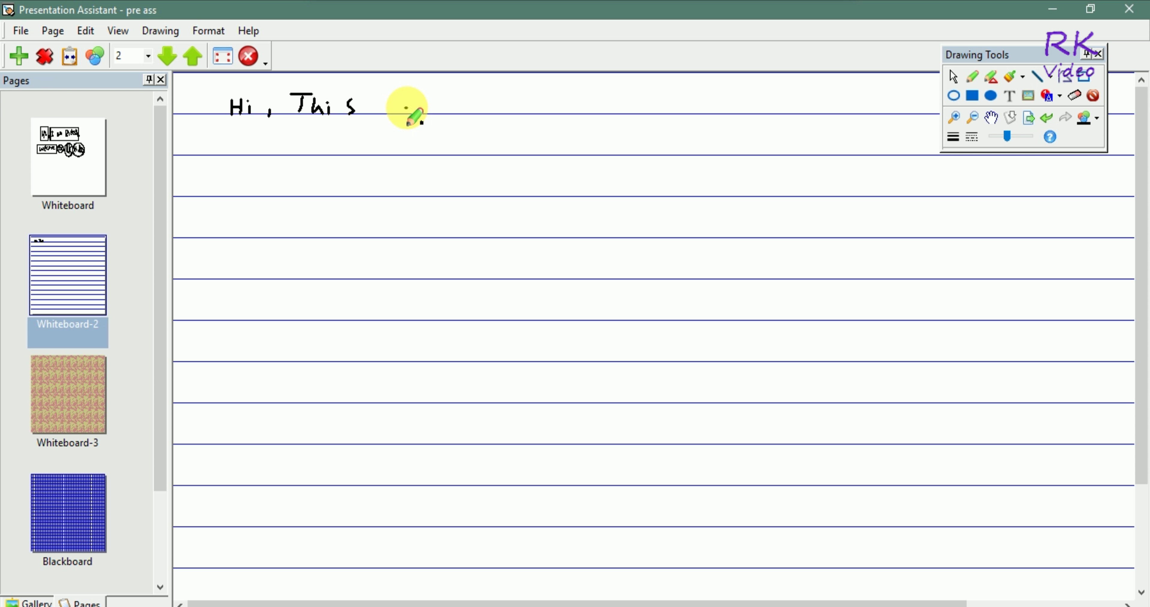
mouse_move(406, 108)
left_mouse_down()
mouse_move(541, 114)
mouse_move(552, 100)
mouse_move(562, 111)
mouse_move(550, 116)
mouse_move(583, 117)
left_mouse_up()
left_click(403, 99)
left_click(490, 93)
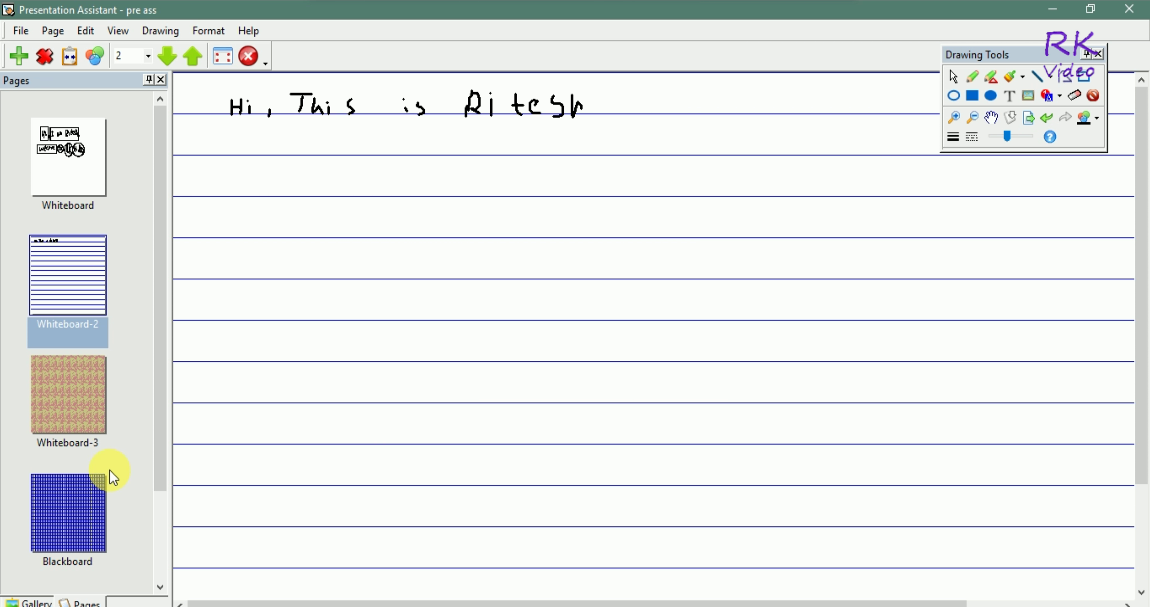
Open the textured Whiteboard-3 page and handwrite "HEY" in large letters across it with the Pen
left_click(80, 417)
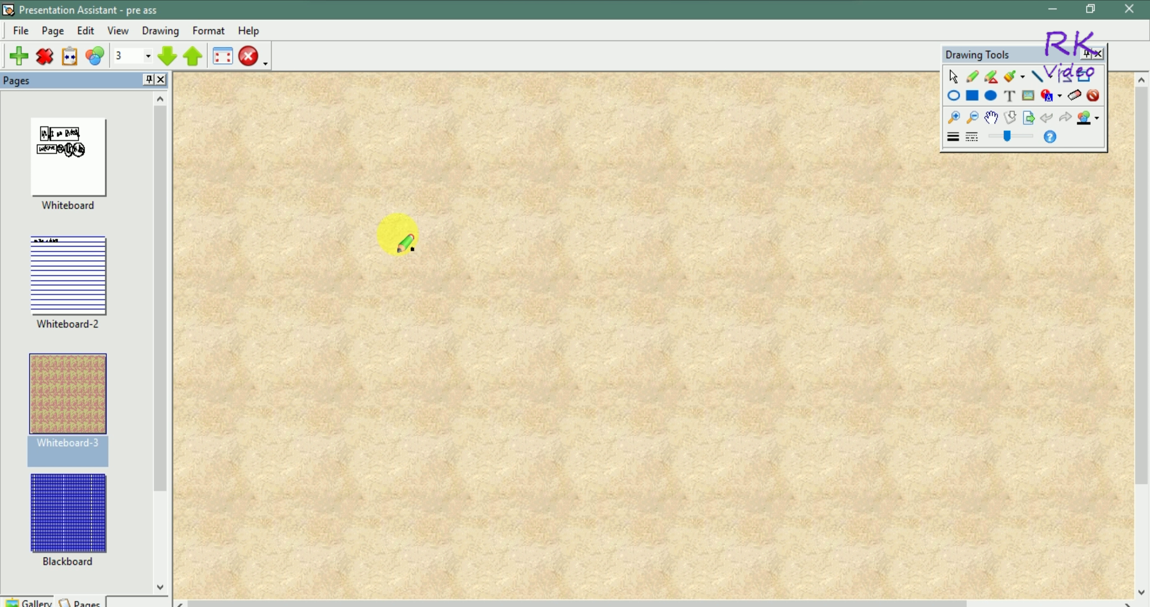
left_click_drag(325, 197, 315, 368)
left_click_drag(221, 238, 469, 368)
left_click_drag(461, 211, 429, 491)
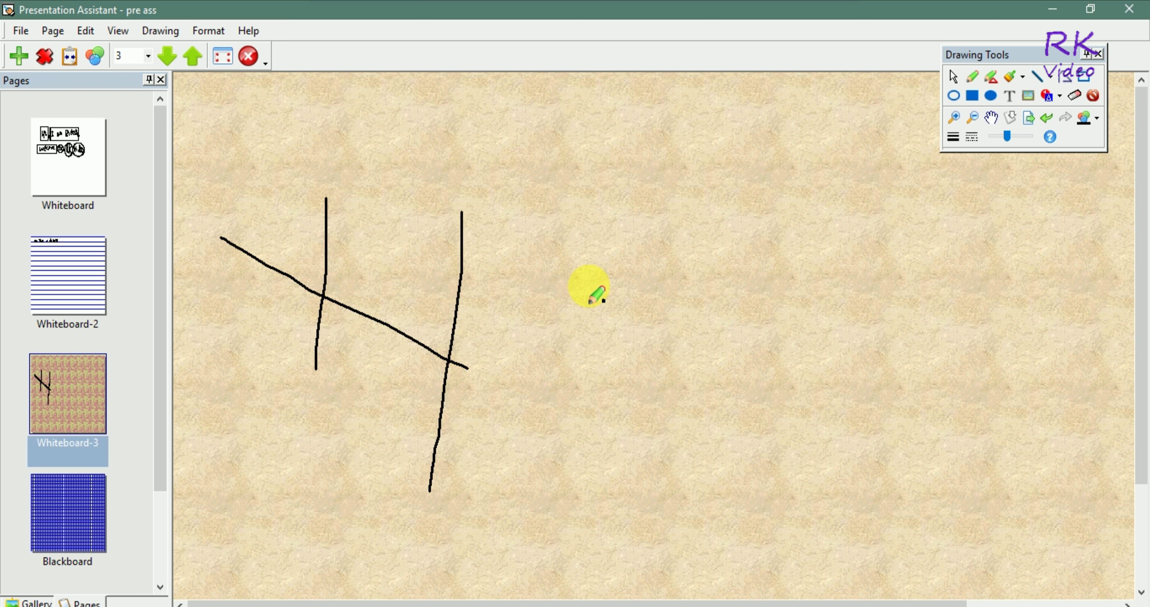
mouse_move(575, 225)
left_mouse_down()
mouse_move(575, 353)
mouse_move(605, 371)
left_mouse_up()
left_click_drag(570, 220, 735, 221)
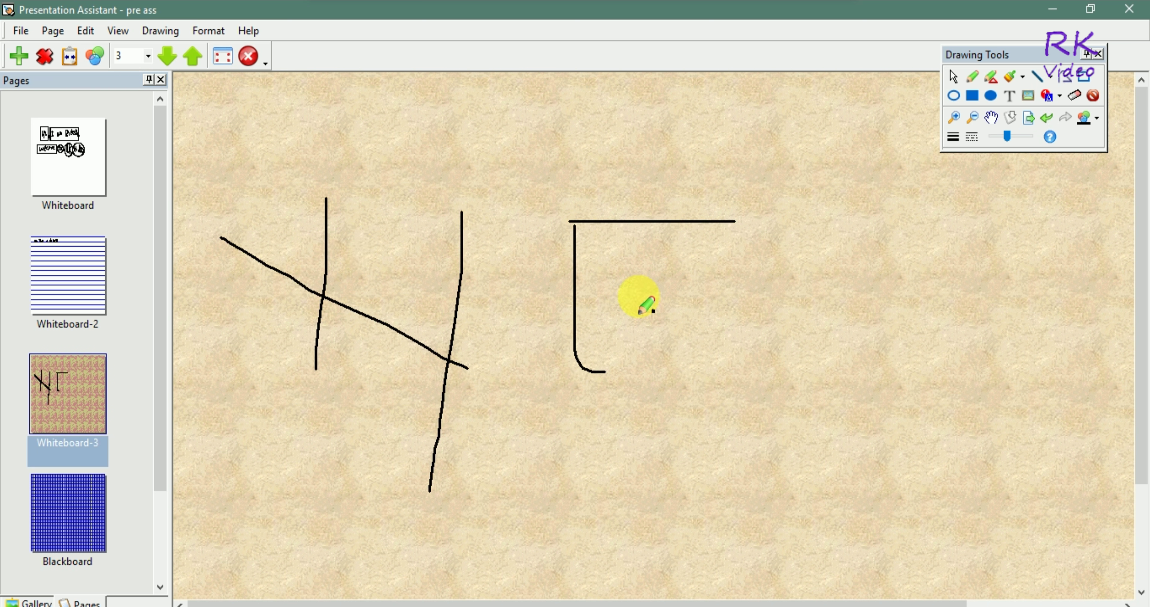
left_click_drag(588, 293, 755, 293)
left_click_drag(576, 352, 697, 379)
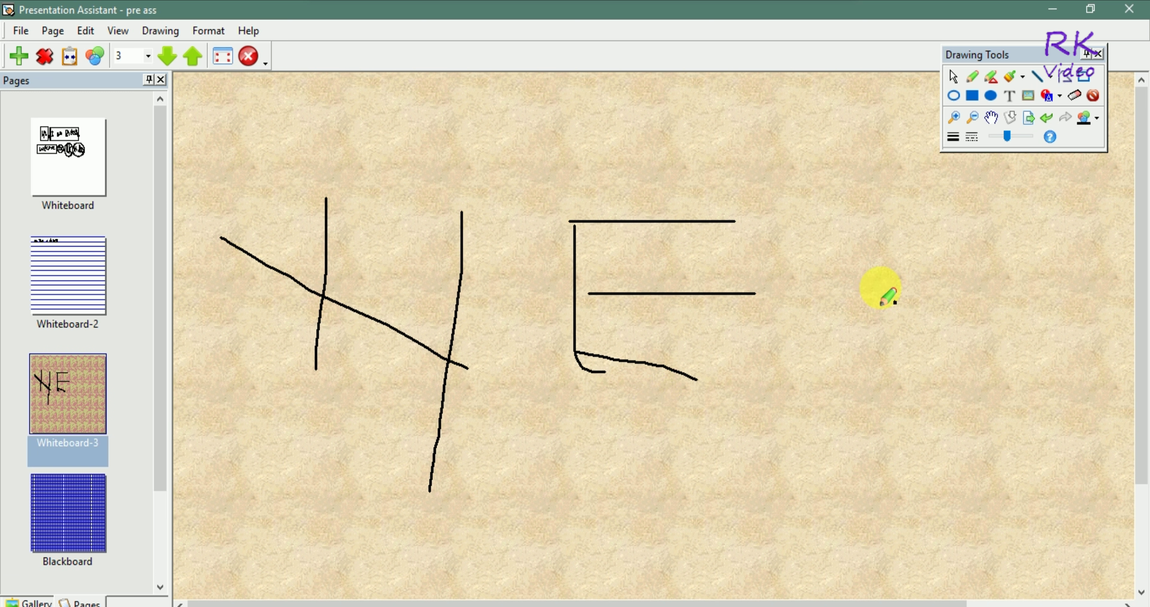
left_click_drag(871, 213, 929, 337)
left_click_drag(954, 231, 902, 501)
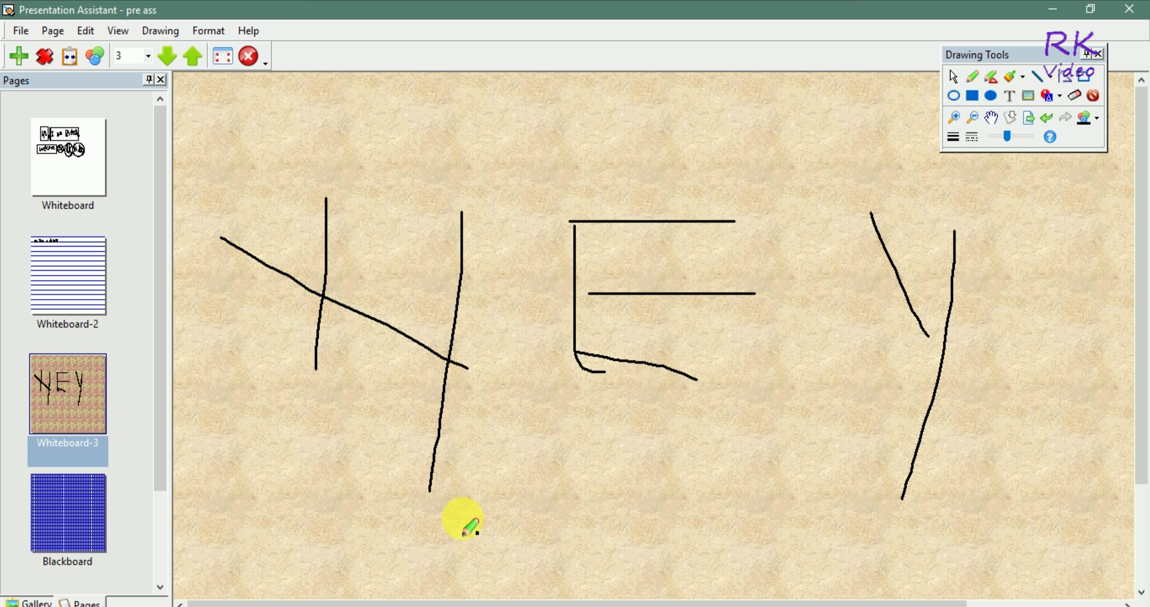
Open the grid-patterned Blackboard page and handwrite five small separate marks running diagonally down across its squares
left_click(82, 505)
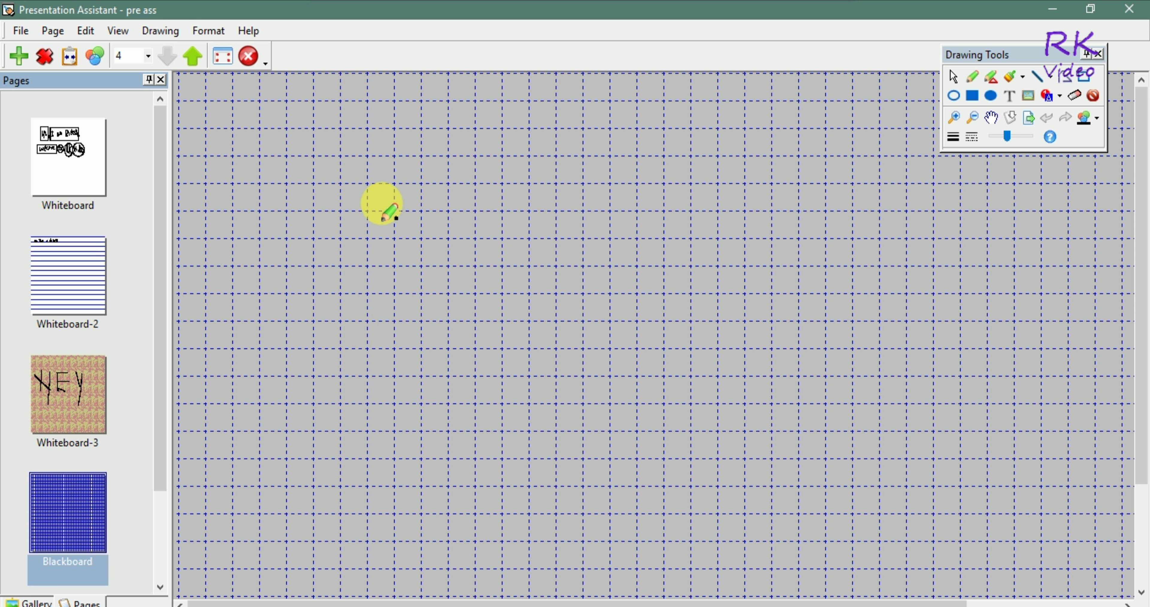
left_click_drag(381, 167, 385, 173)
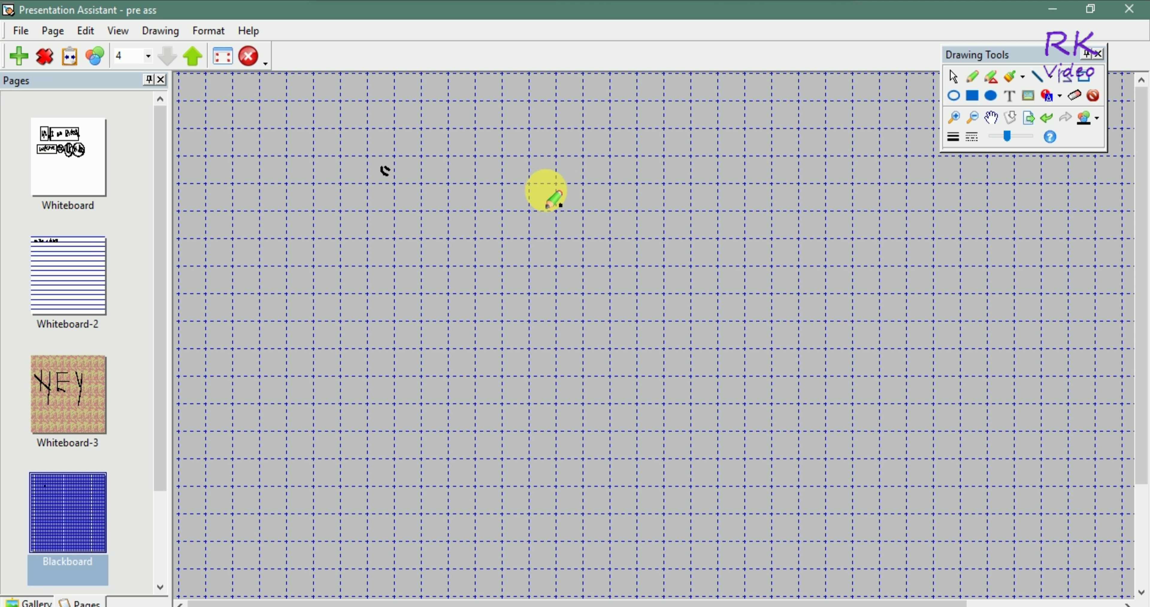
left_click_drag(543, 189, 544, 206)
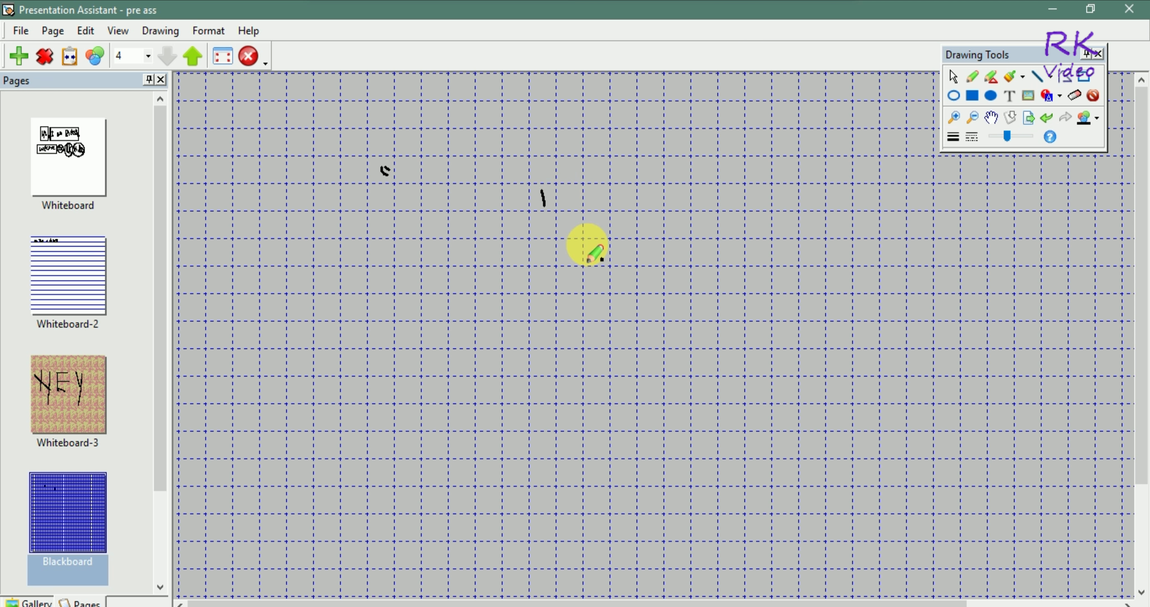
left_click_drag(587, 244, 598, 258)
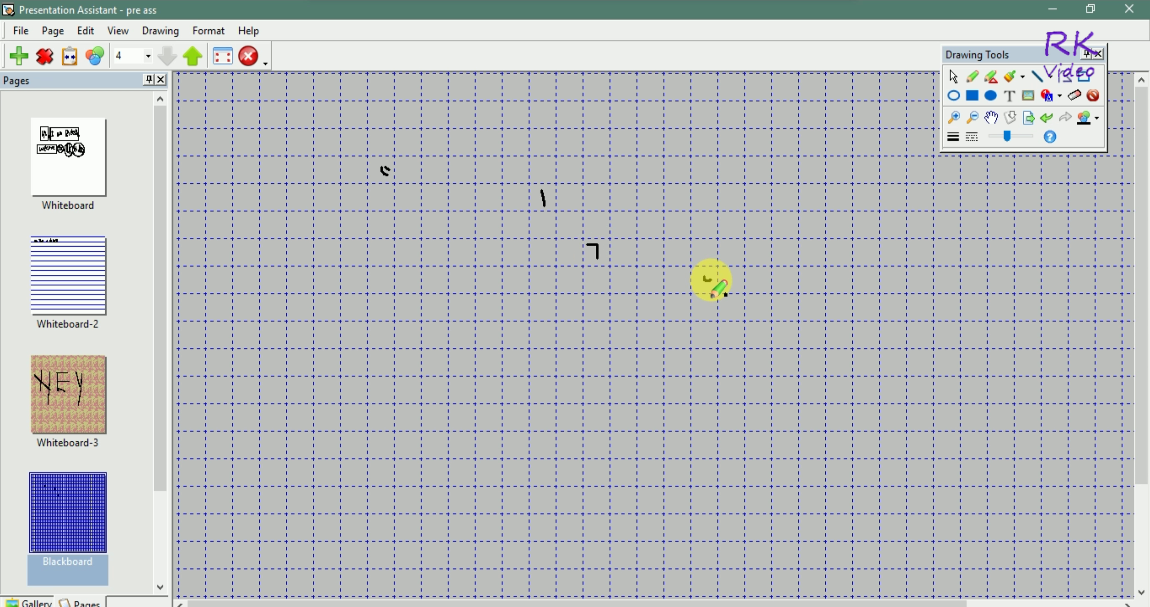
left_click_drag(703, 275, 708, 292)
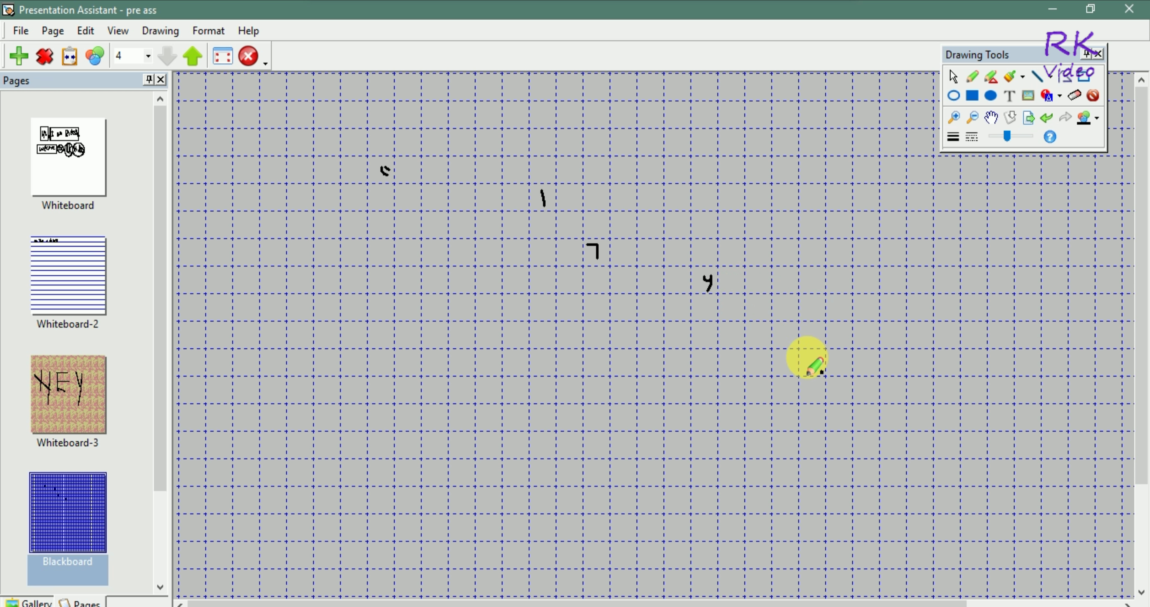
mouse_move(804, 357)
left_mouse_down()
mouse_move(829, 358)
mouse_move(817, 373)
mouse_move(866, 374)
left_mouse_up()
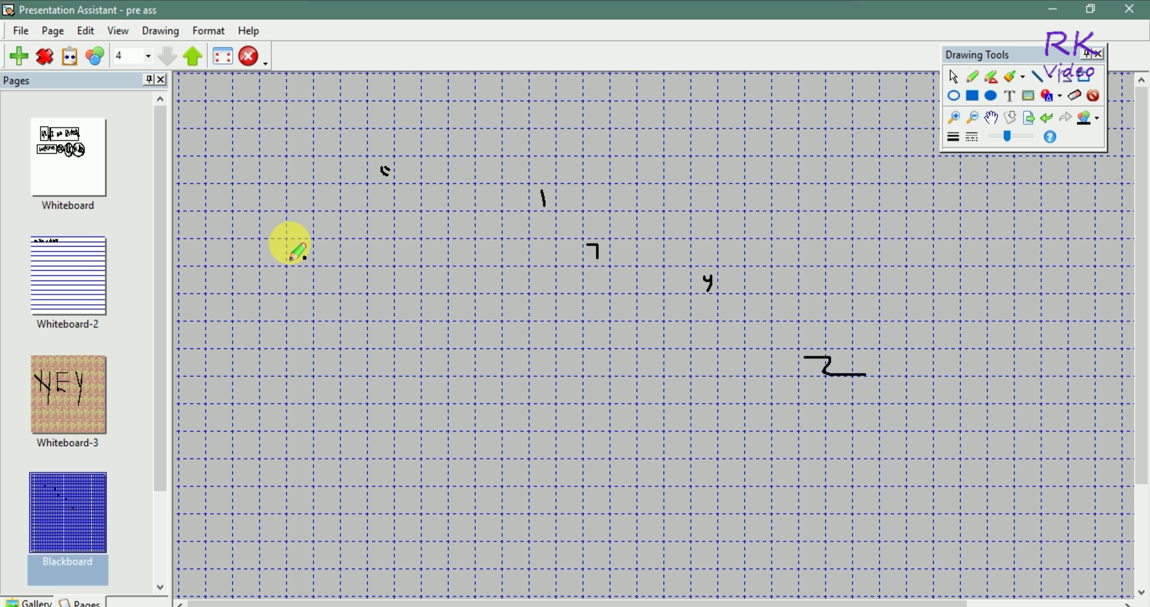
left_click_drag(159, 390, 154, 531)
scroll(87, 431, "up", 3)
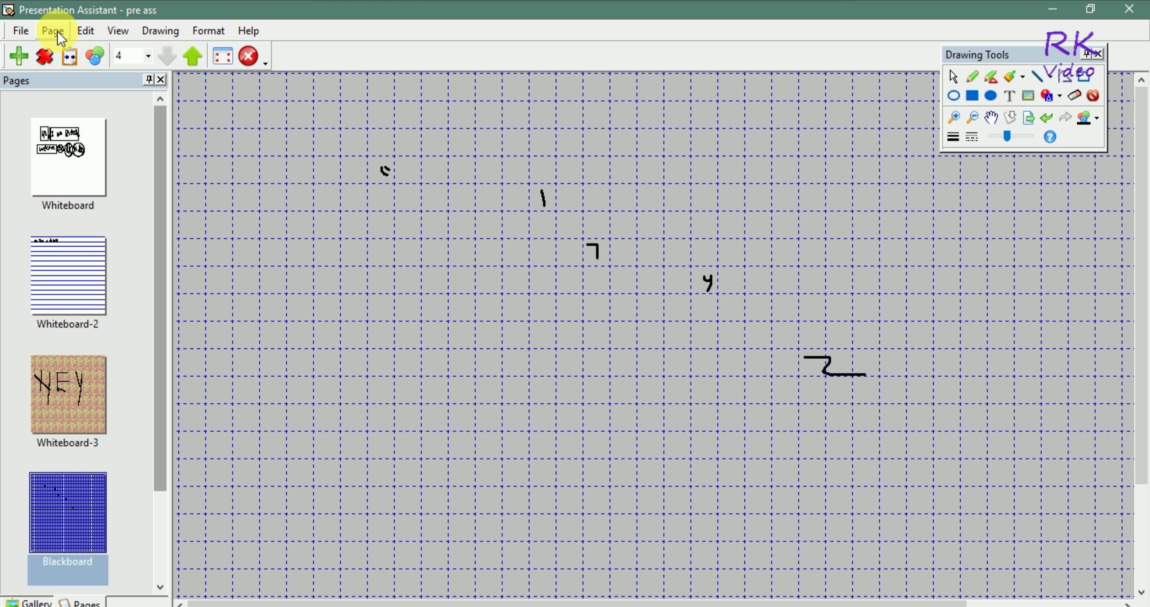
Switch the drawing board to full screen and add a new blank page
left_click(119, 31)
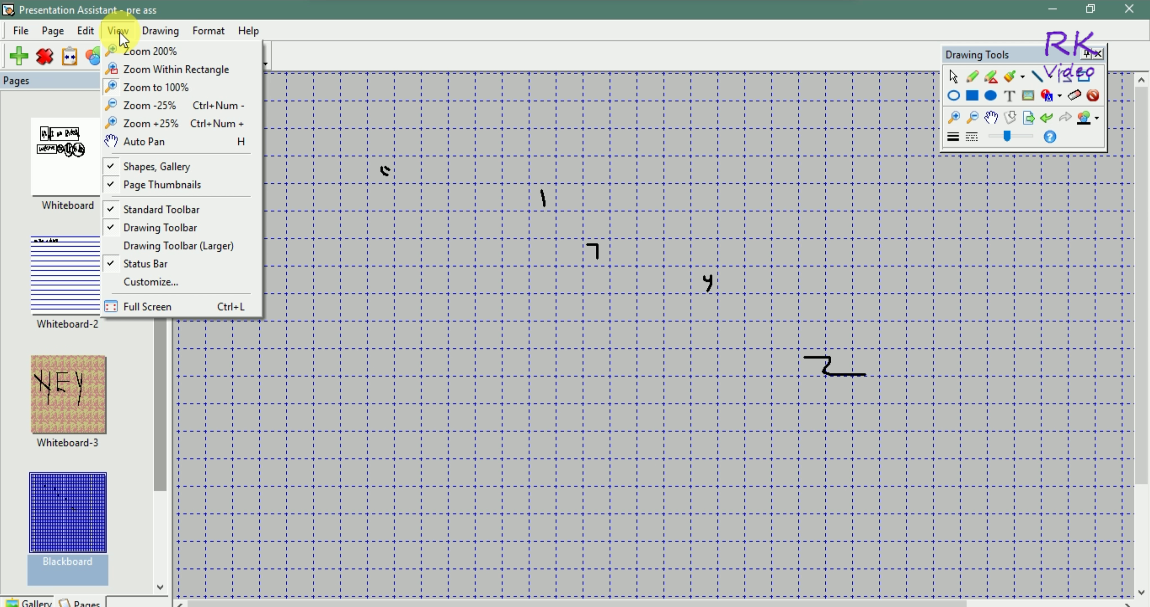
left_click(147, 306)
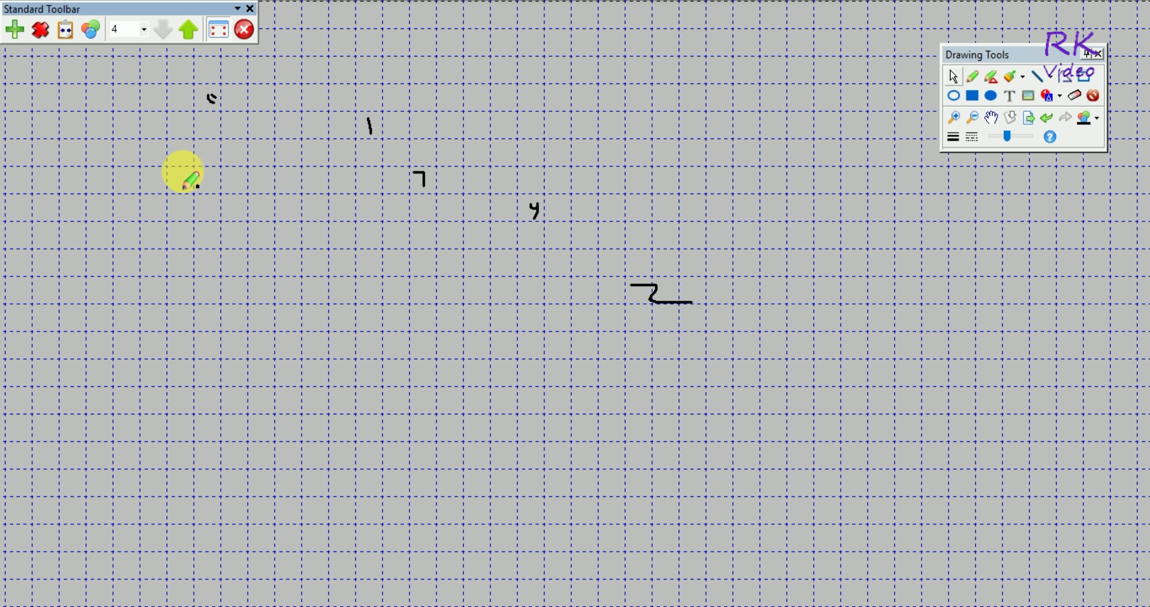
left_click(14, 30)
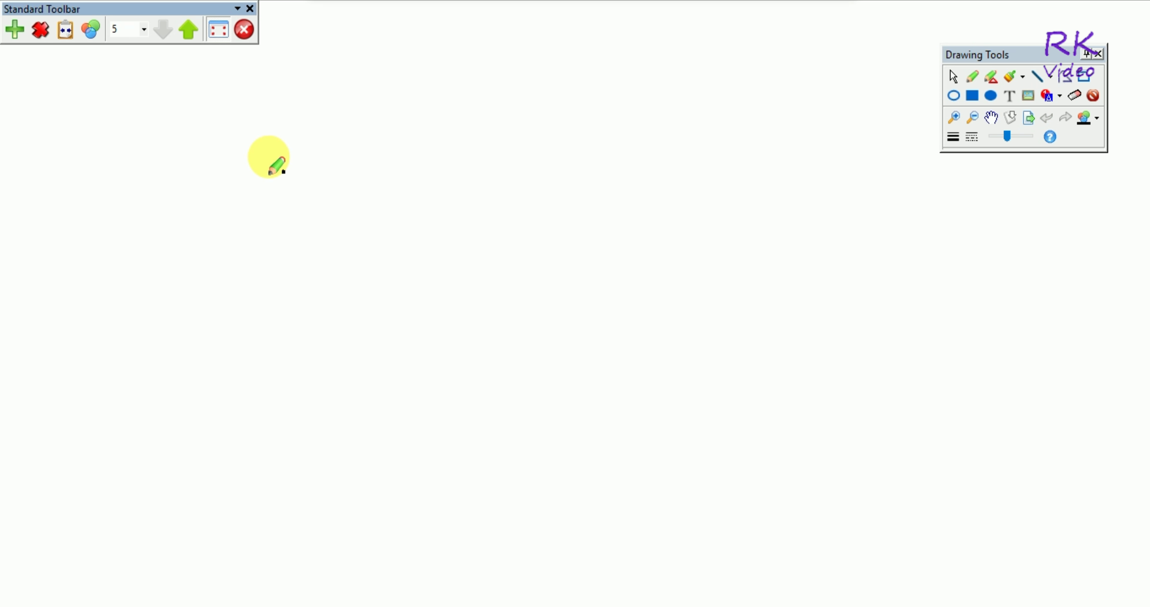
Handwrite "HELLO" in large letters across the new blank page
left_click_drag(269, 156, 260, 354)
left_click_drag(194, 217, 420, 363)
left_click_drag(432, 204, 340, 494)
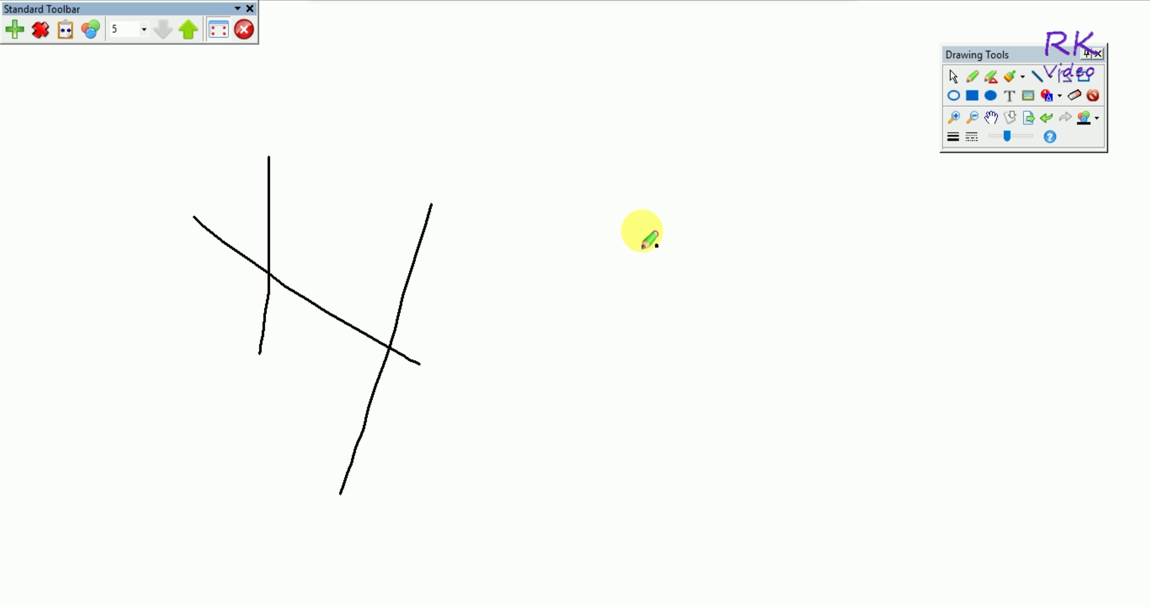
mouse_move(569, 203)
left_mouse_down()
mouse_move(570, 295)
mouse_move(645, 305)
mouse_move(627, 189)
left_mouse_up()
left_click_drag(566, 259, 626, 251)
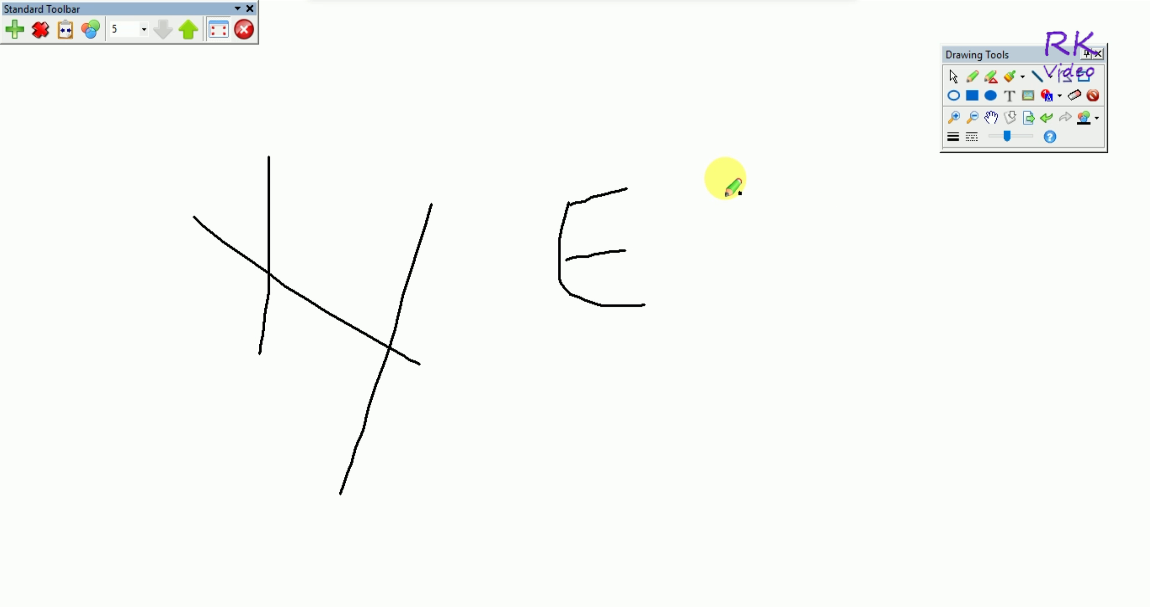
left_click_drag(725, 178, 770, 257)
mouse_move(833, 172)
left_mouse_down()
mouse_move(831, 197)
mouse_move(889, 253)
left_mouse_up()
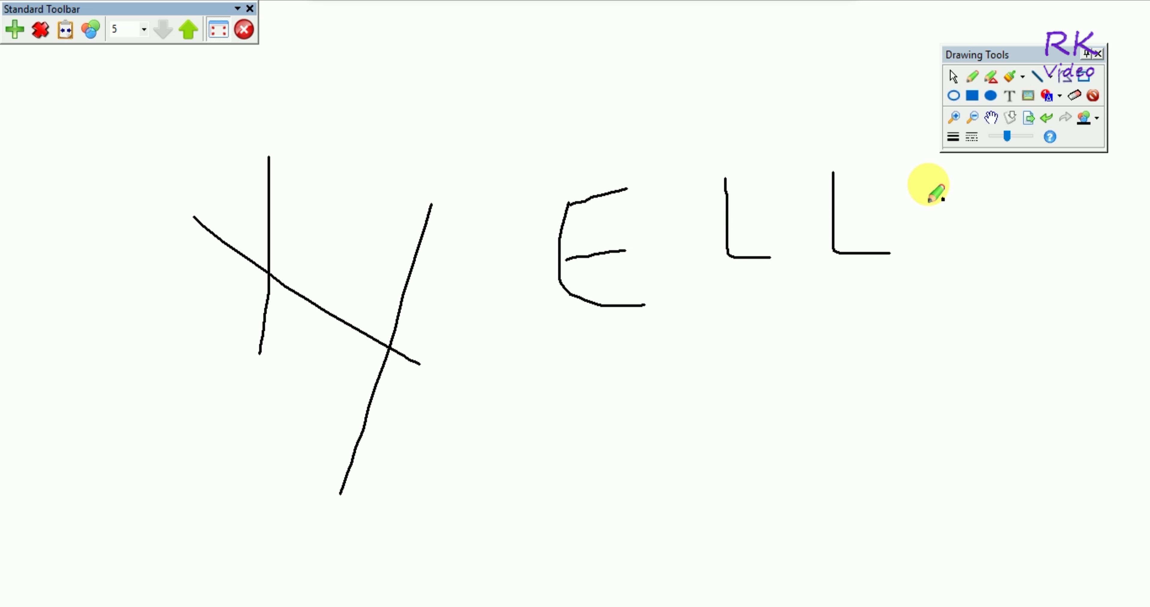
mouse_move(929, 184)
left_mouse_down()
mouse_move(971, 213)
mouse_move(933, 183)
left_mouse_up()
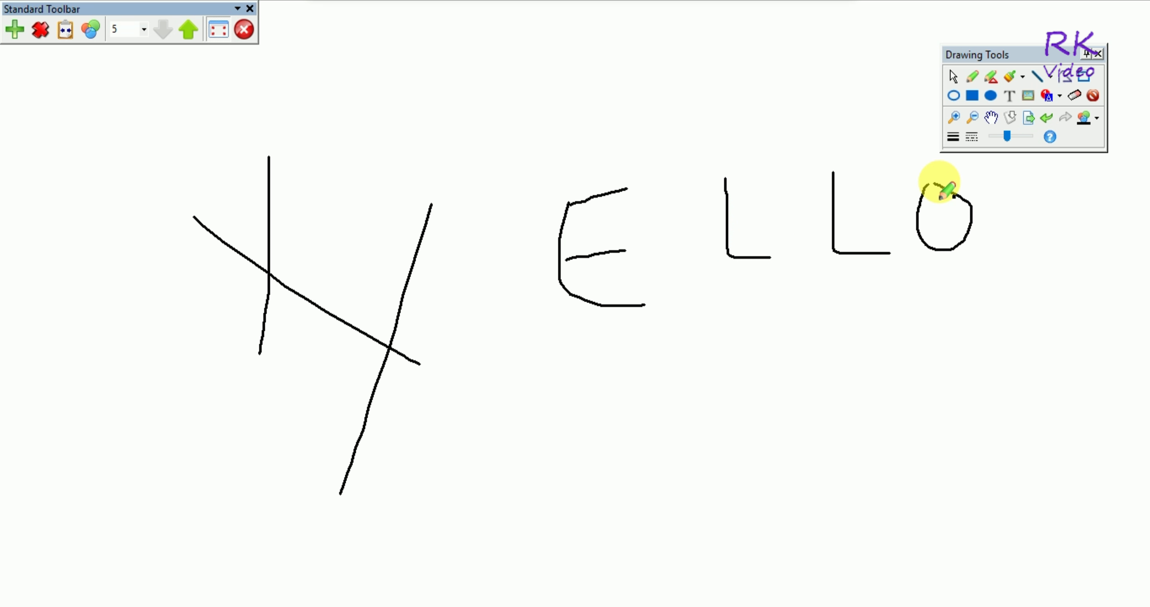
Place a text box below the handwritten "HELLO" and enter "who r u" in it
left_click(1013, 97)
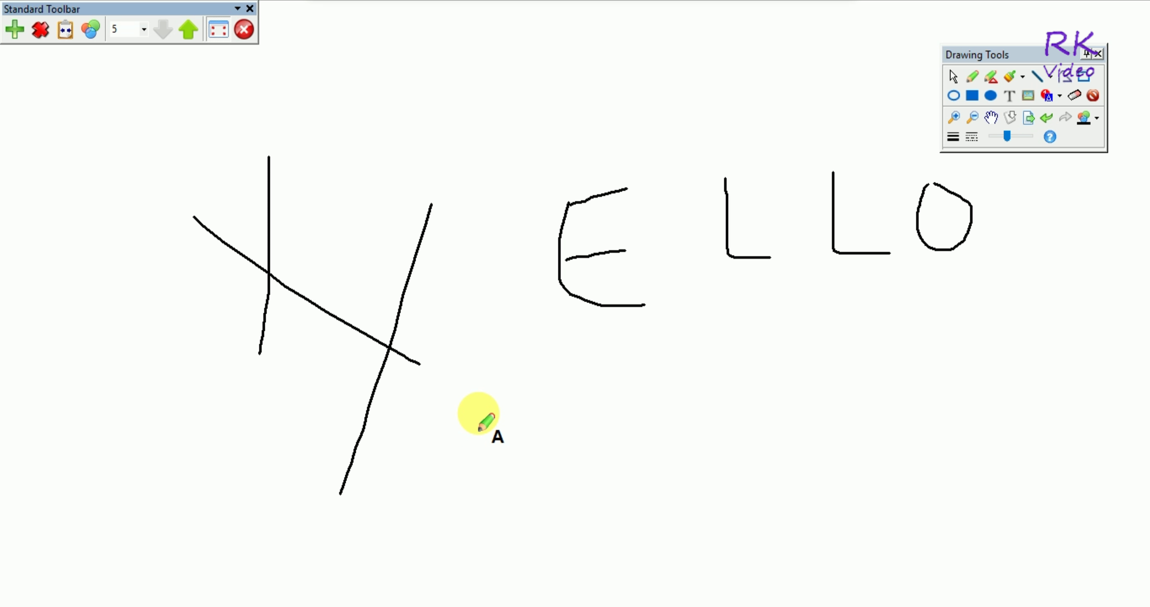
left_click_drag(478, 412, 703, 472)
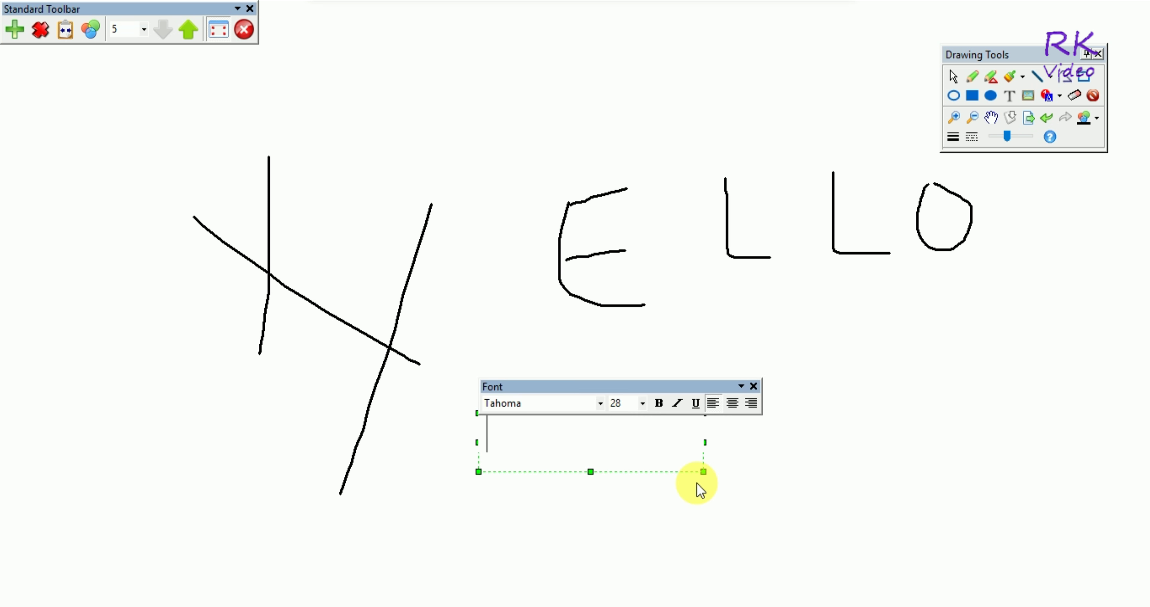
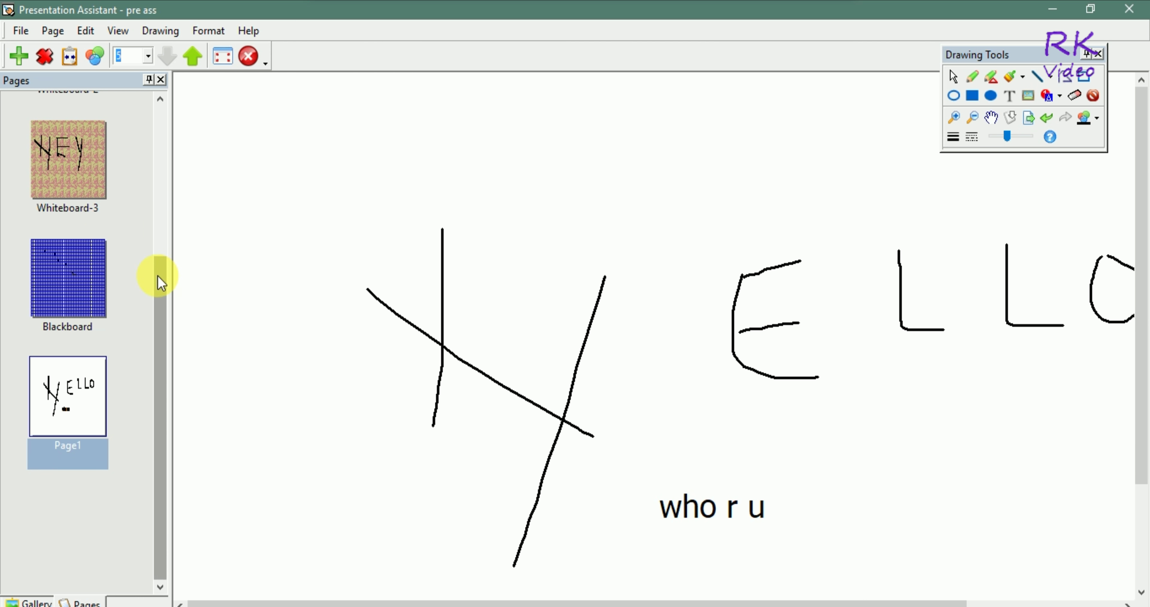
Delete the Page1, Blackboard, Whiteboard-3 and Whiteboard-2 pages, keeping only the first Whiteboard page
left_click_drag(157, 276, 161, 107)
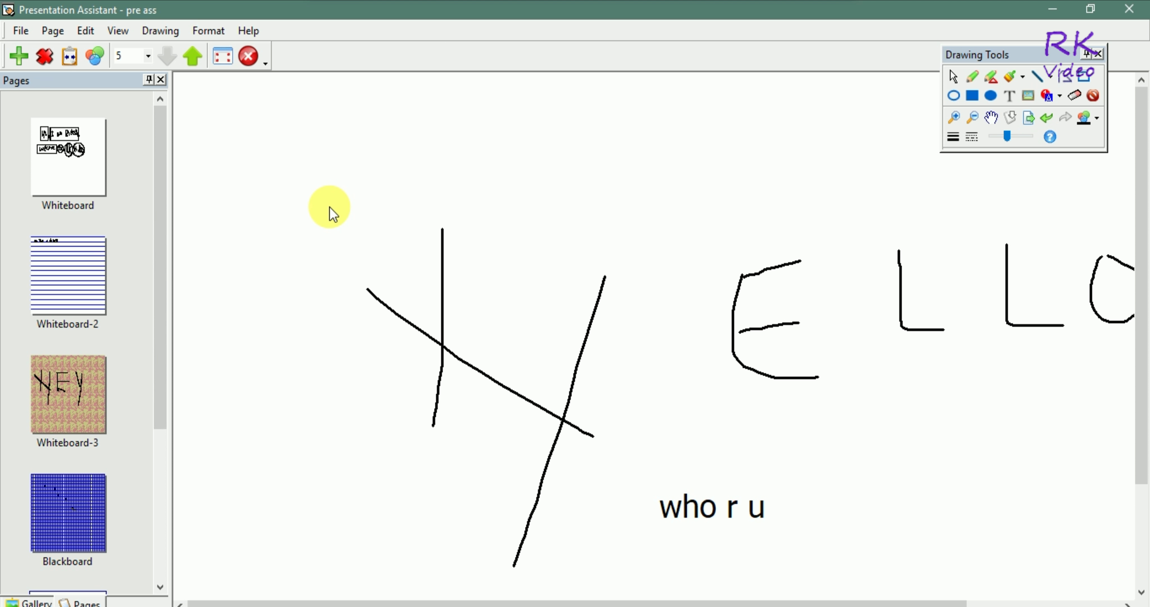
left_click(44, 56)
left_click(44, 56)
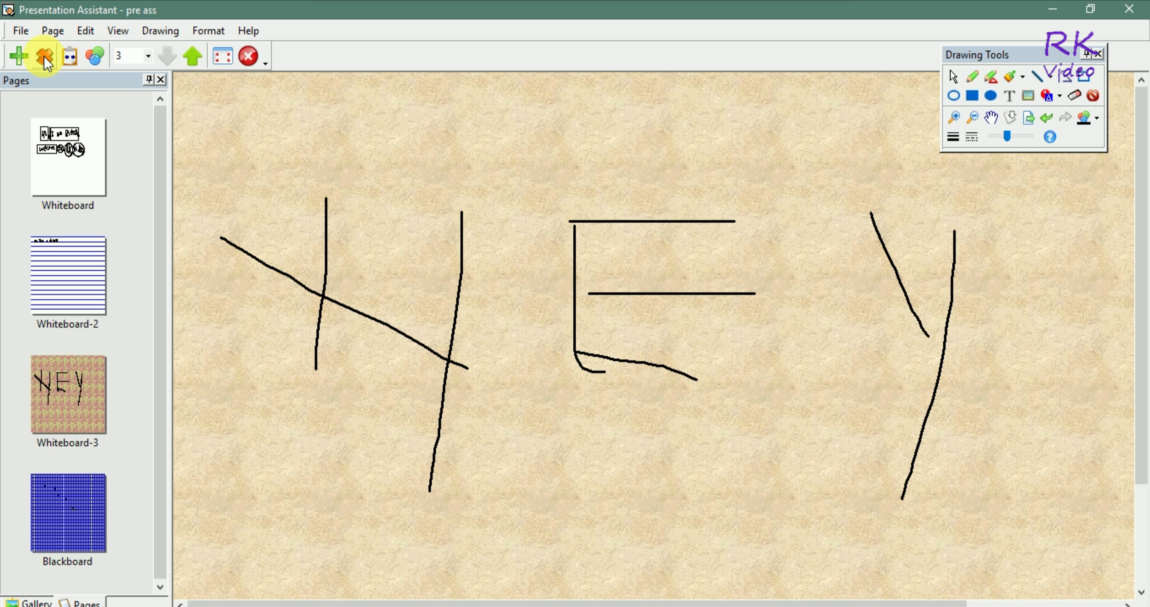
left_click(44, 57)
left_click(45, 57)
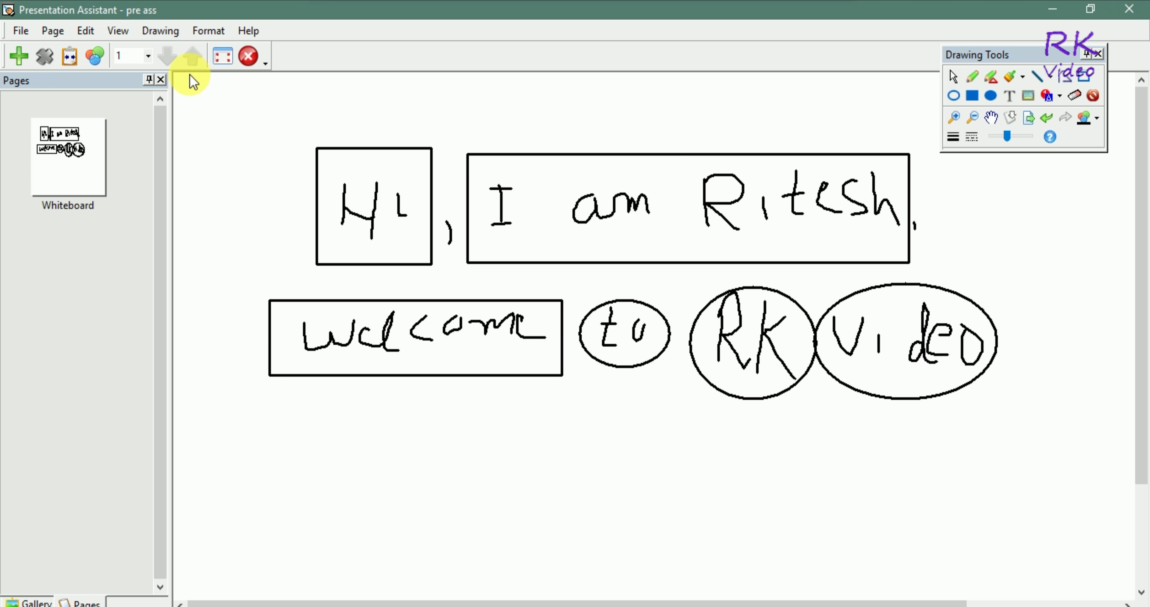
View the remaining Whiteboard page in full screen and return to the normal window
left_click(222, 58)
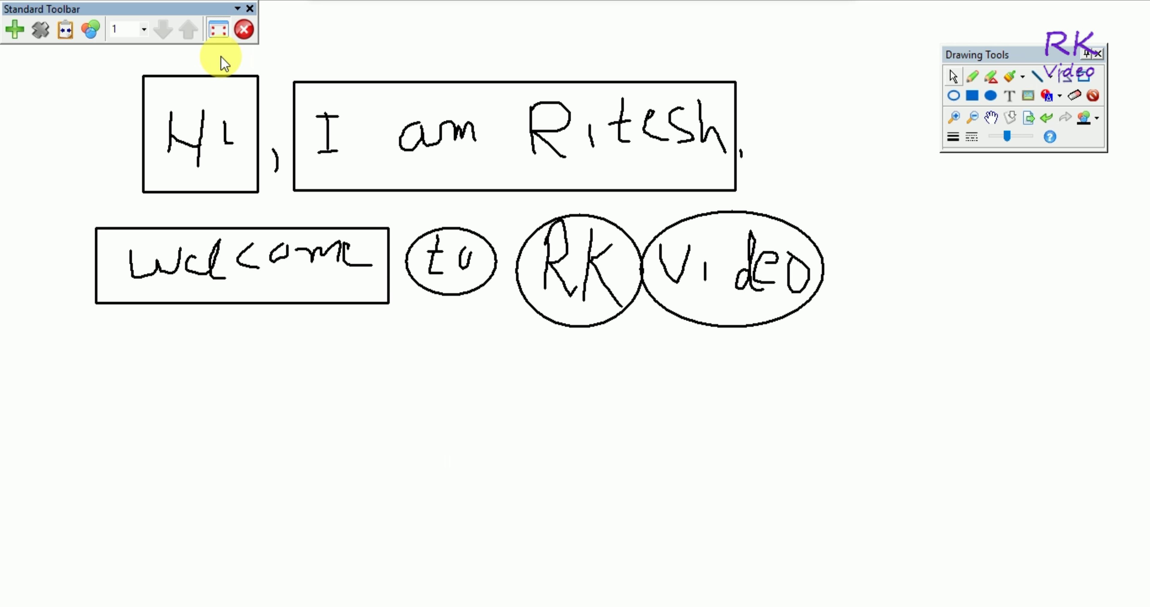
left_click(218, 30)
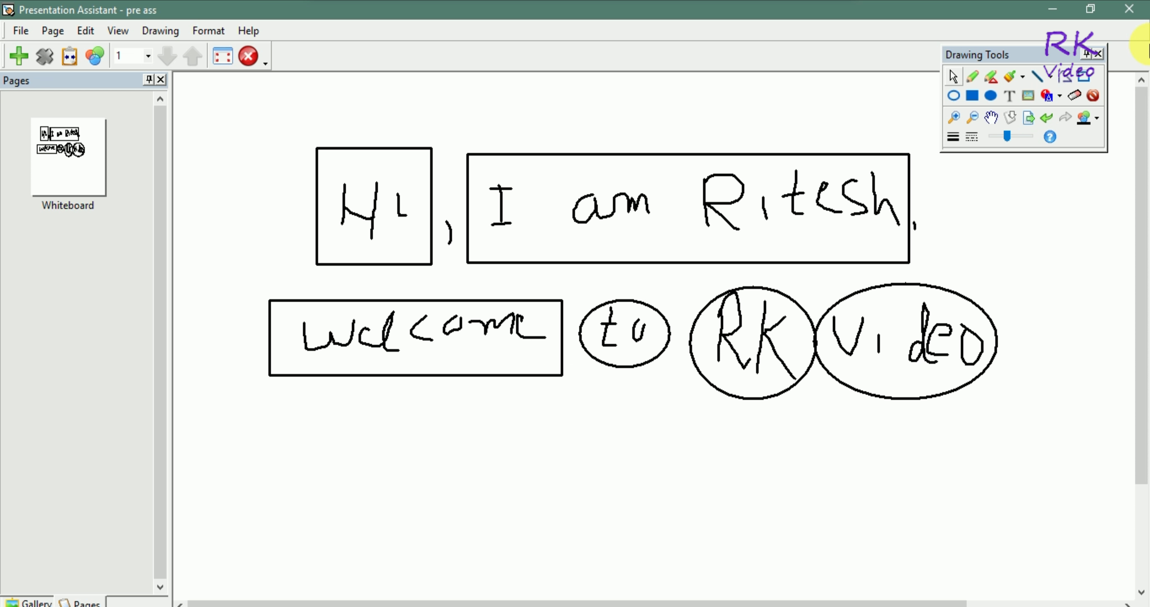
Close the drawing board and bring the Presentation Assistant main window back up on the desktop
left_click(1131, 13)
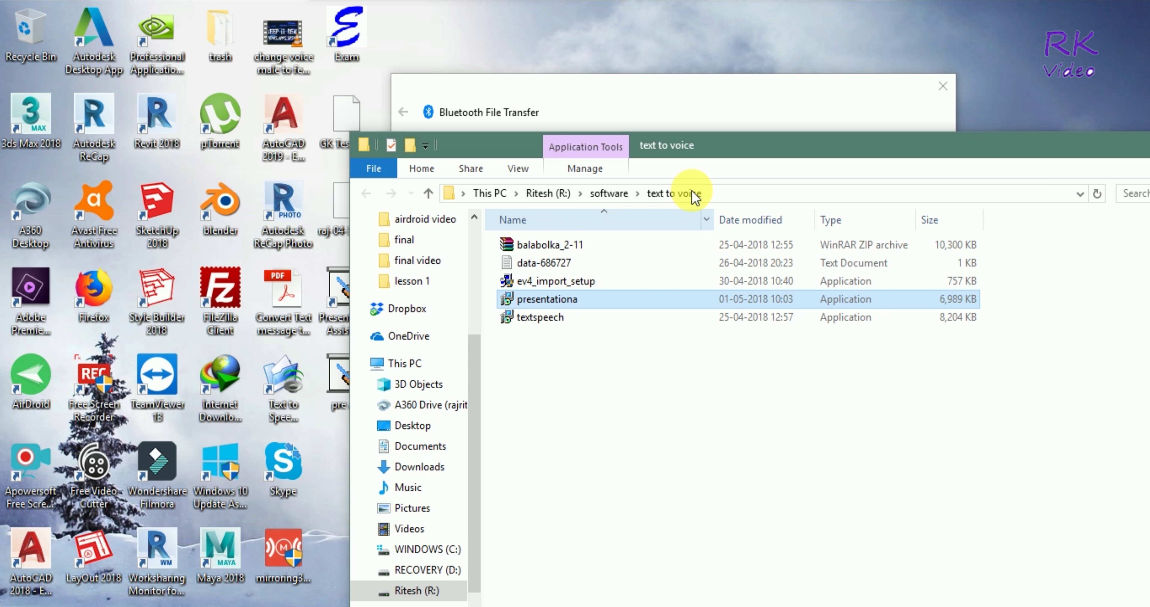
left_click_drag(720, 149, 784, 141)
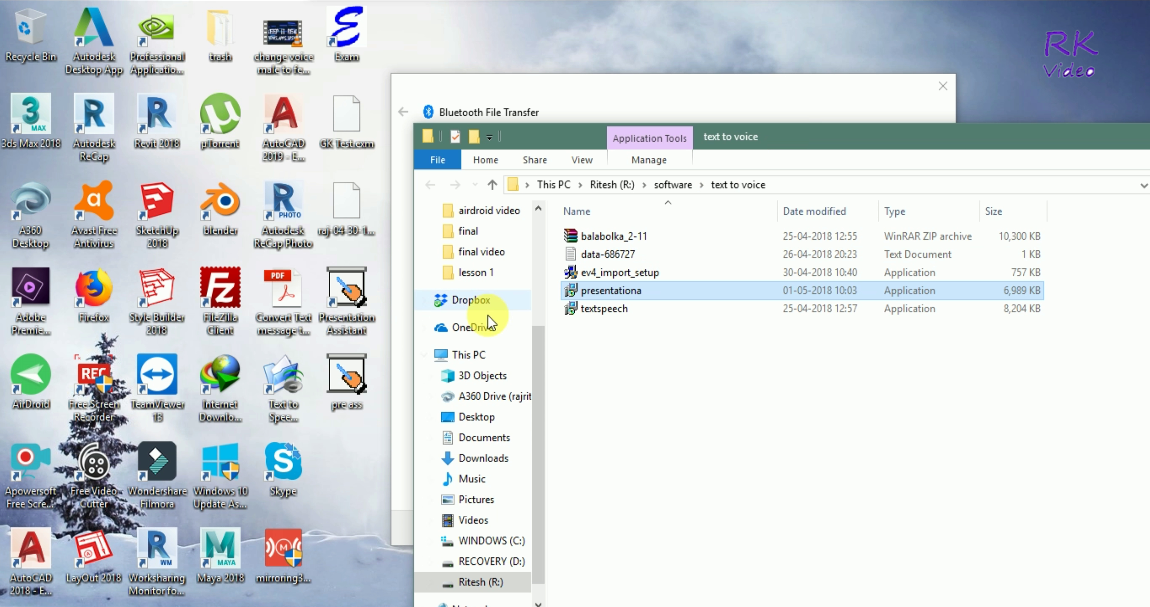
double_click(357, 300)
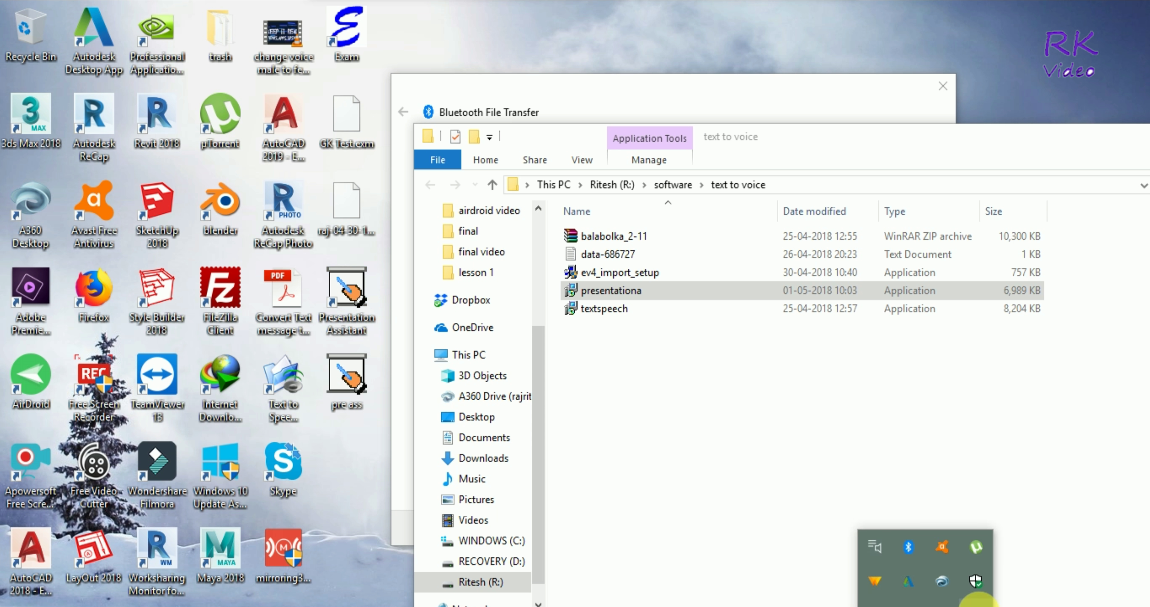
right_click(975, 581)
left_click(1026, 575)
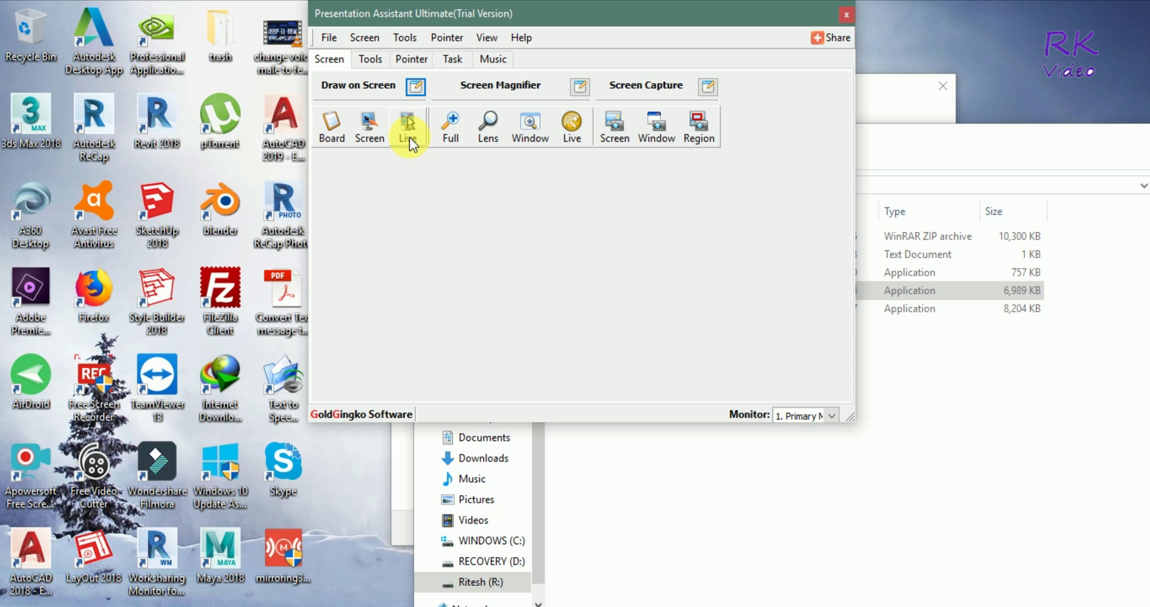
Start drawing directly on the screen and add the text "hey" below the file list in the open folder window
left_click(372, 129)
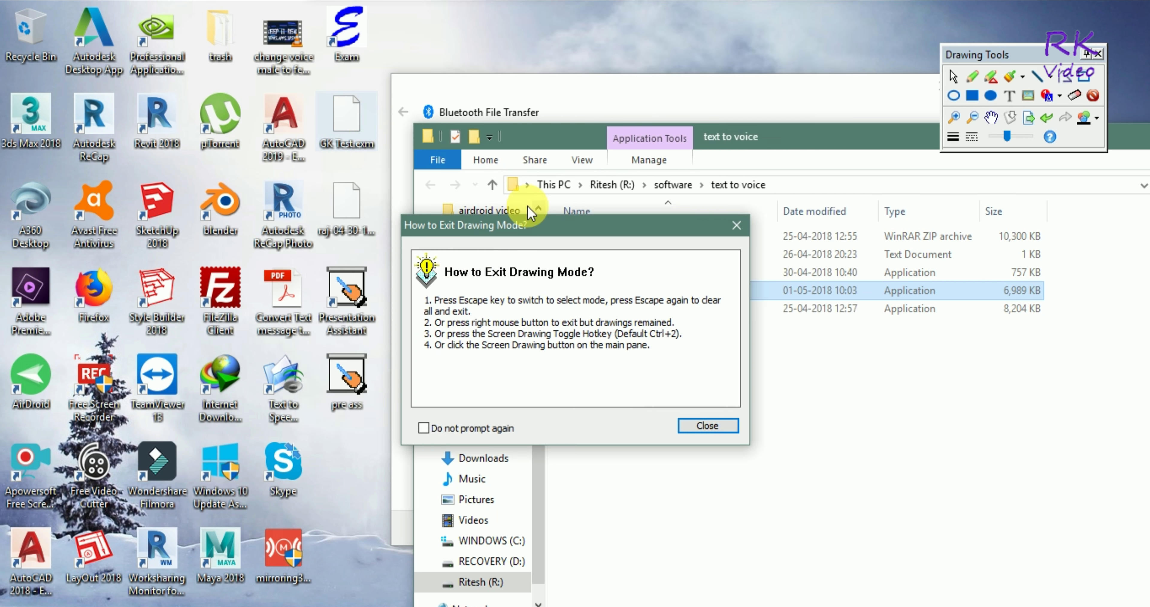
left_click(690, 427)
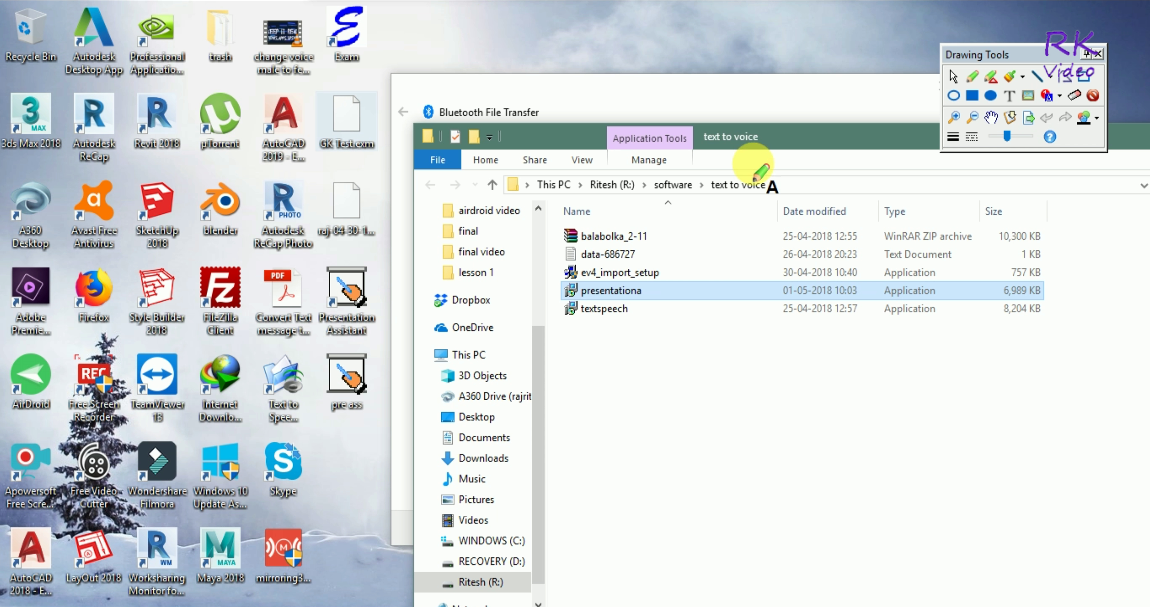
left_click(588, 385)
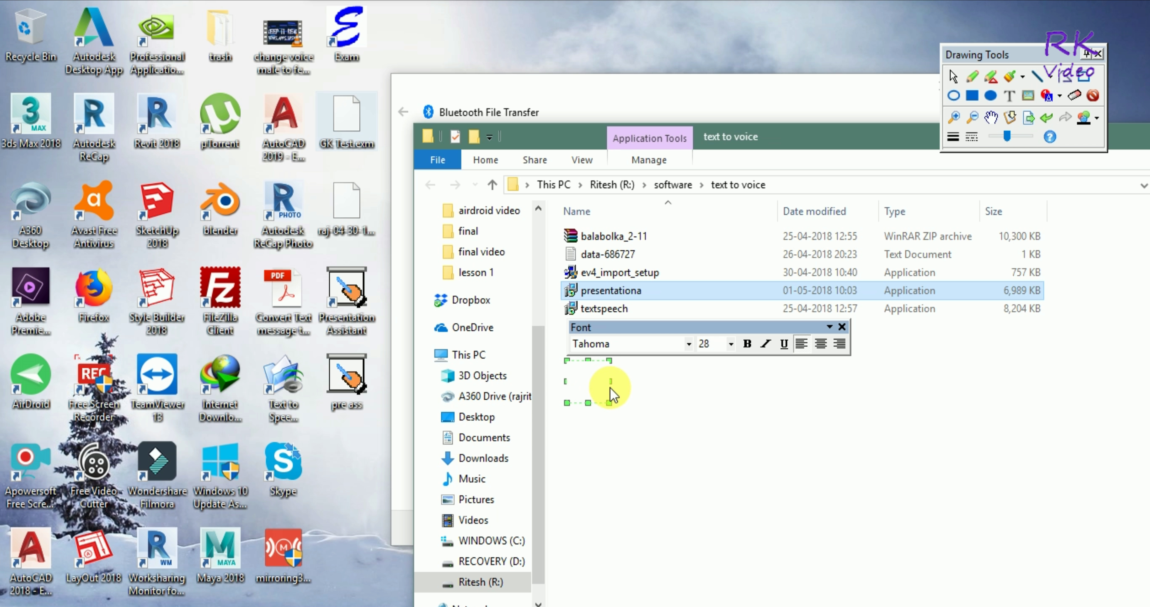
type("he")
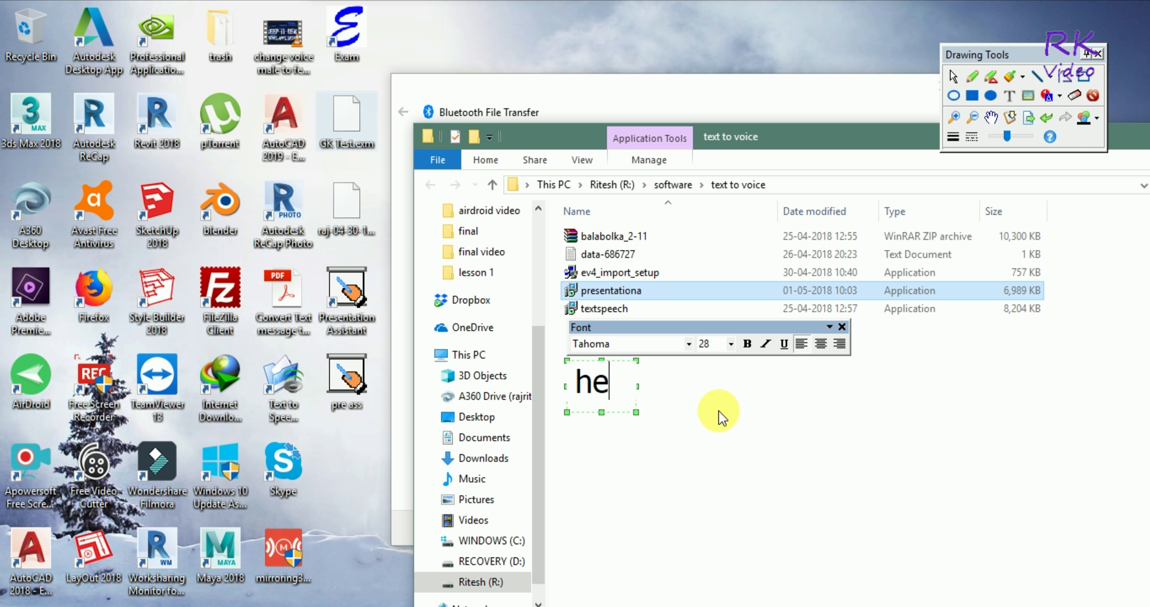
type("y")
left_click(846, 384)
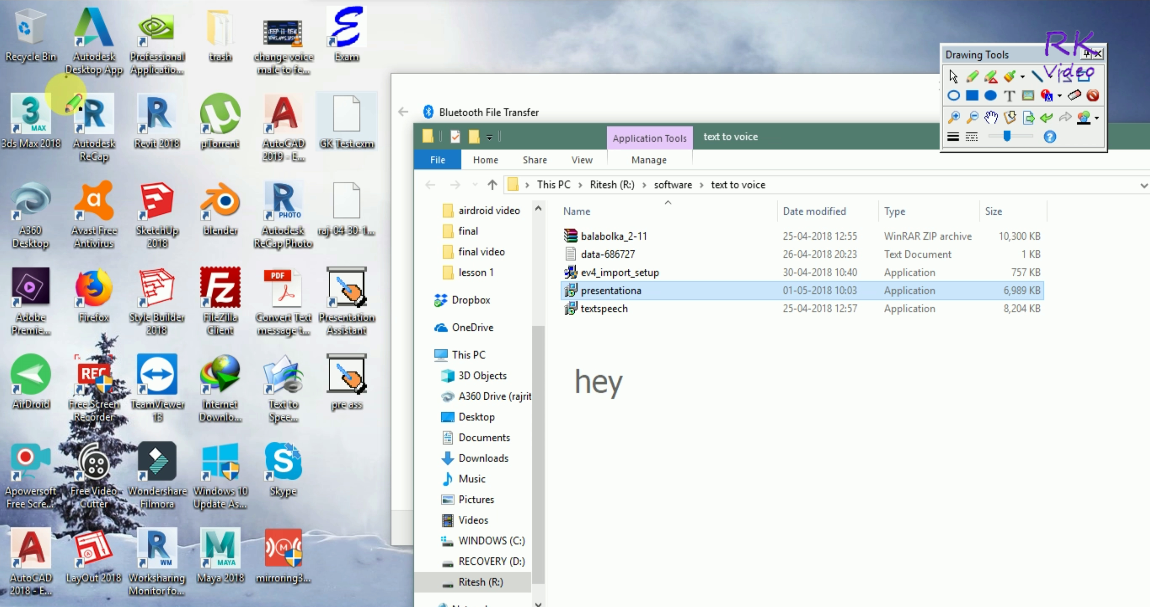
Handwrite "HEY Friend" in large letters across the upper part of the desktop
left_click_drag(66, 77, 61, 166)
left_click_drag(65, 108, 104, 125)
left_click_drag(111, 83, 99, 171)
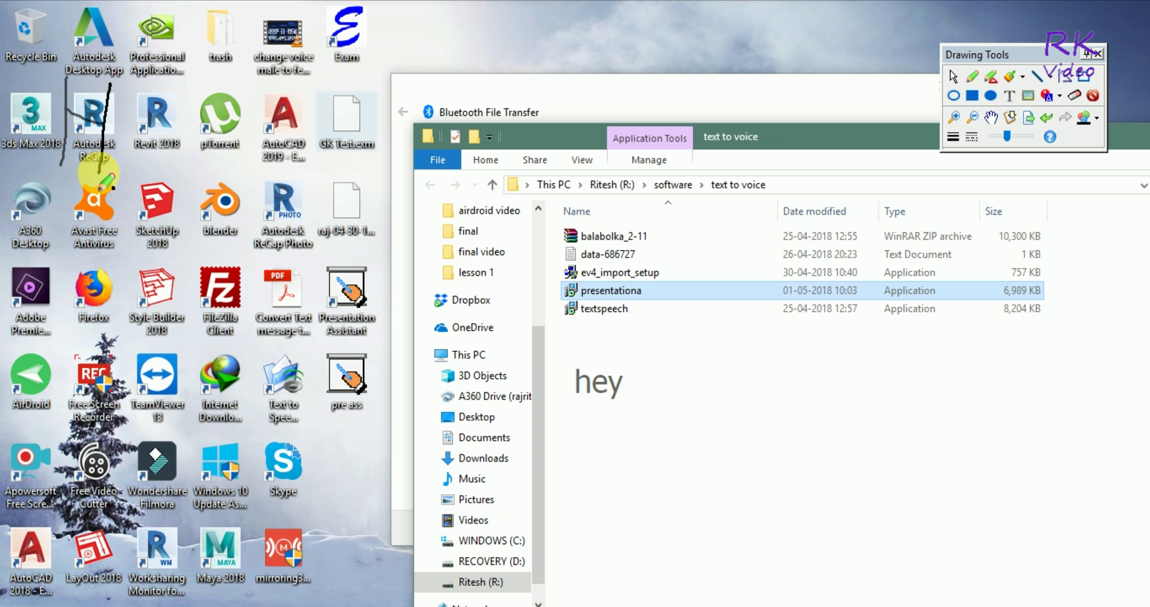
left_click_drag(163, 85, 156, 146)
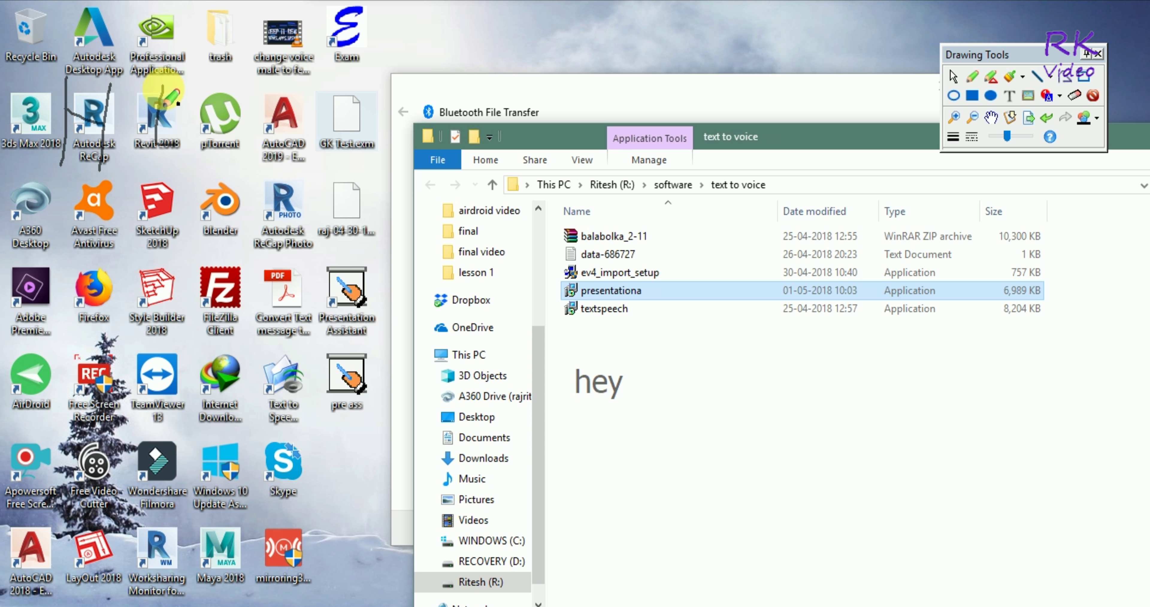
left_click_drag(174, 88, 249, 147)
left_click_drag(273, 93, 230, 199)
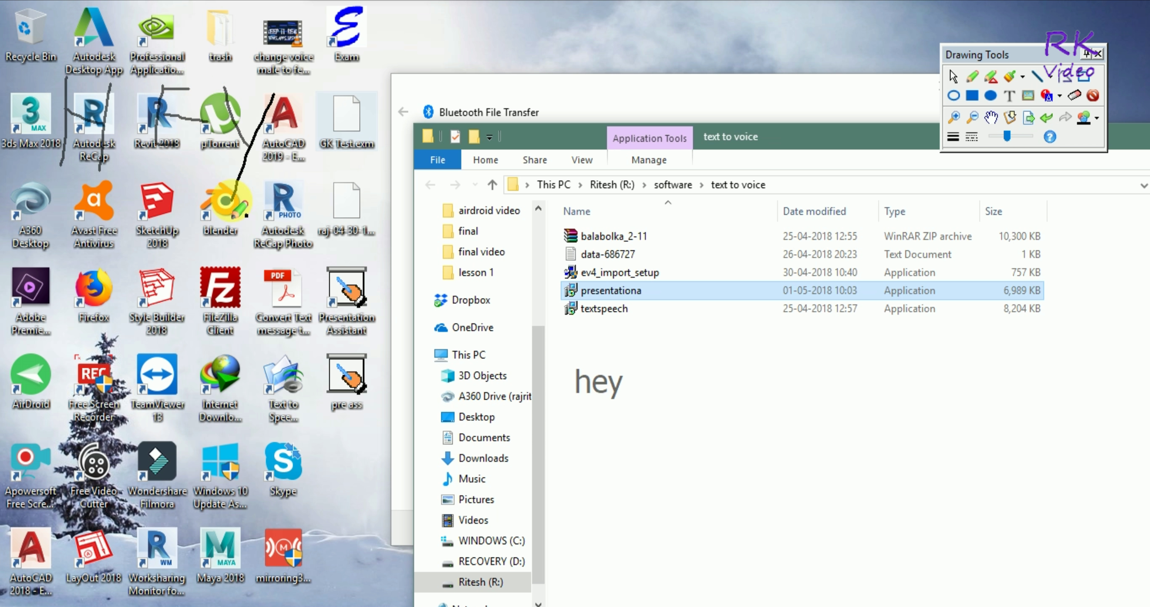
mouse_move(378, 84)
left_mouse_down()
mouse_move(330, 93)
mouse_move(325, 175)
left_mouse_up()
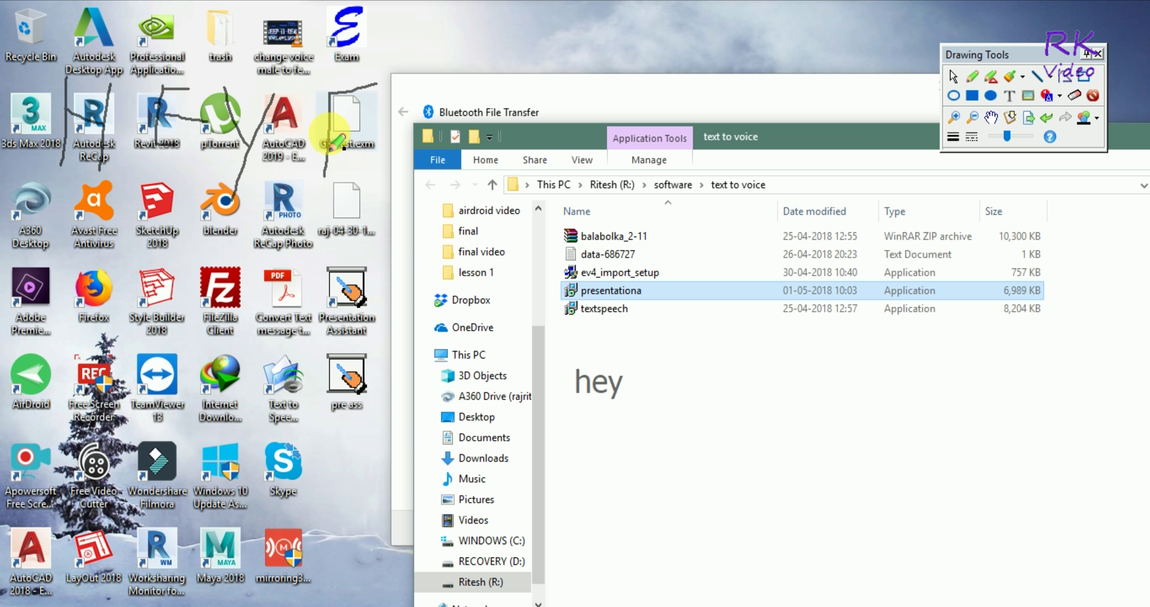
mouse_move(382, 112)
left_mouse_down()
mouse_move(444, 117)
mouse_move(476, 145)
left_mouse_up()
left_click(469, 84)
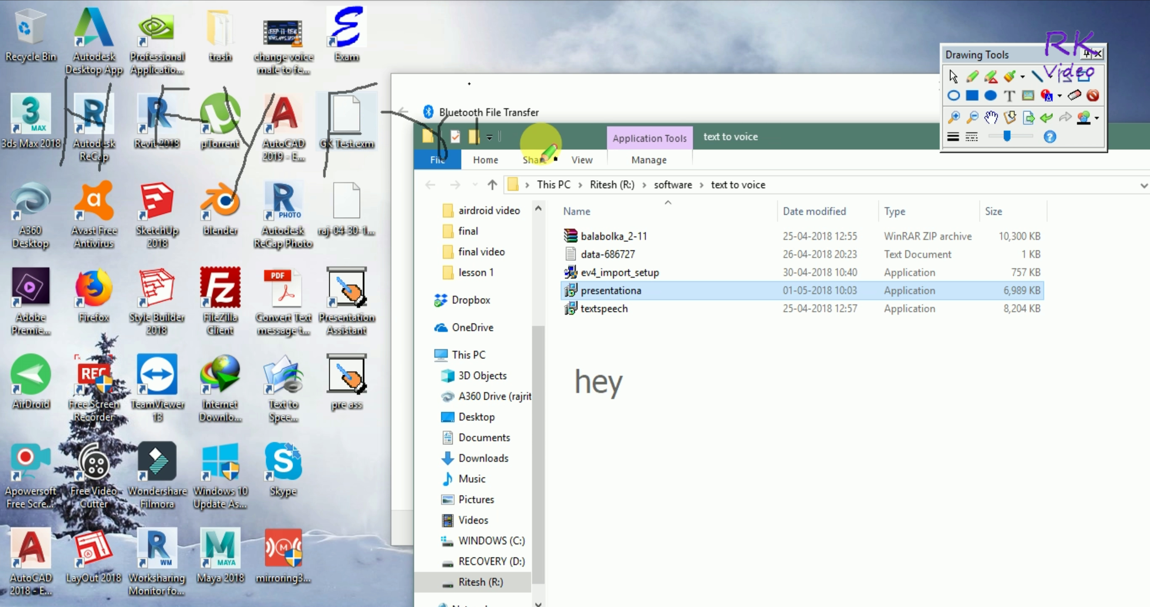
mouse_move(528, 119)
left_mouse_down()
mouse_move(529, 150)
mouse_move(570, 103)
mouse_move(629, 144)
mouse_move(679, 118)
mouse_move(686, 67)
mouse_move(699, 142)
left_mouse_up()
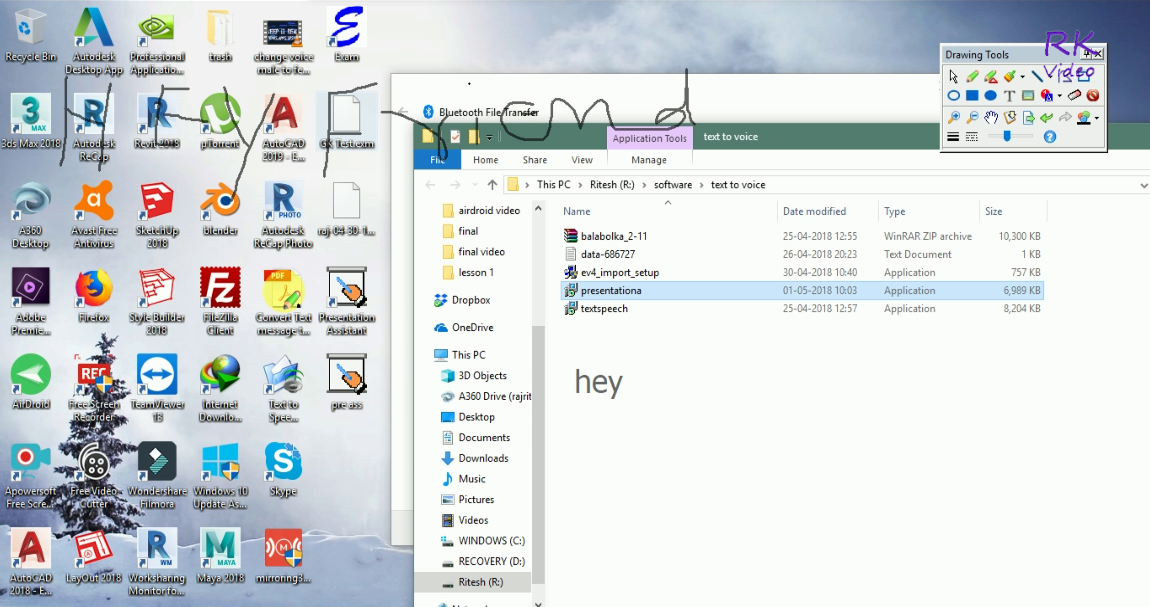
Handwrite "This is" followed by the presenter's first name on a second line across the desktop
mouse_move(201, 264)
left_mouse_down()
mouse_move(260, 256)
mouse_move(254, 359)
left_mouse_up()
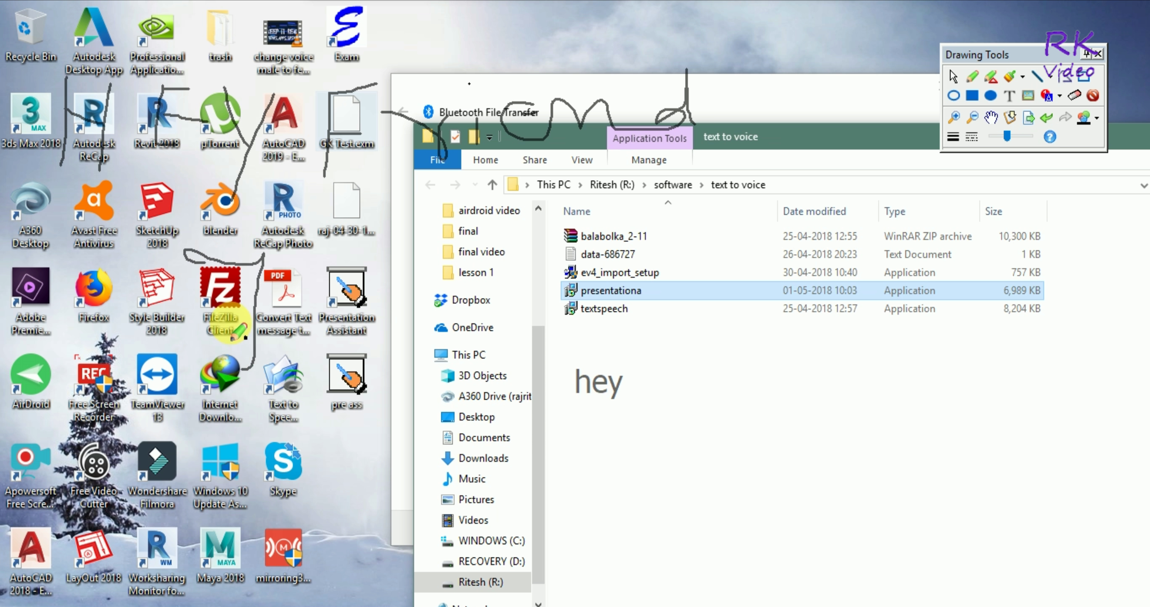
left_click_drag(250, 308, 314, 308)
mouse_move(329, 248)
left_mouse_down()
mouse_move(306, 357)
mouse_move(357, 332)
mouse_move(380, 288)
left_mouse_up()
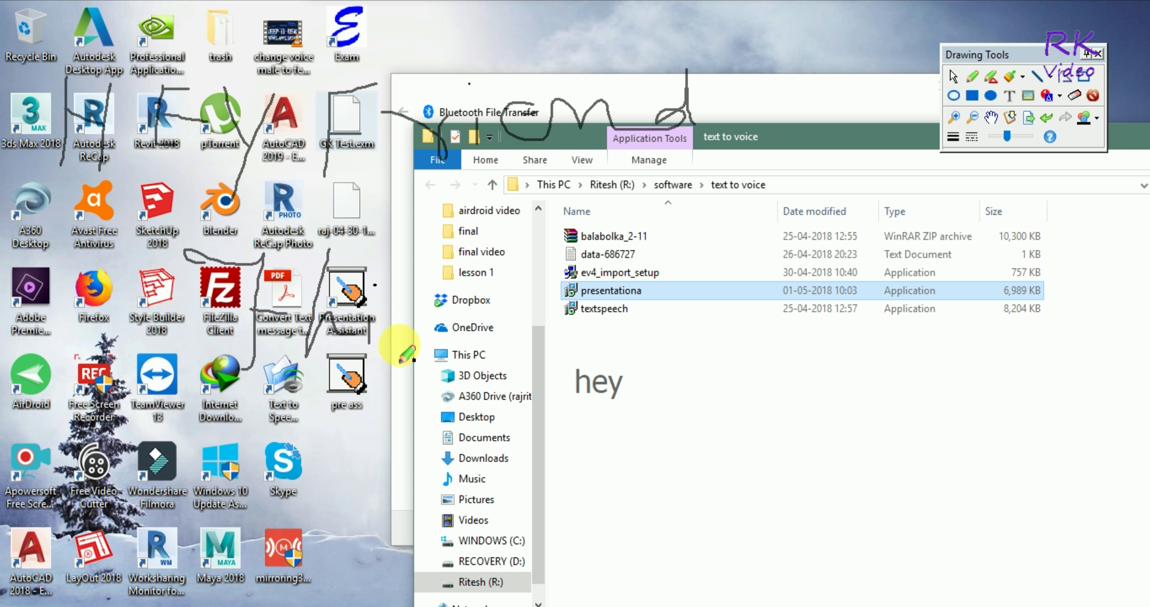
mouse_move(397, 346)
left_mouse_down()
mouse_move(435, 292)
mouse_move(447, 341)
left_mouse_up()
mouse_move(512, 318)
left_mouse_down()
mouse_move(518, 342)
mouse_move(560, 282)
mouse_move(554, 300)
mouse_move(584, 334)
left_mouse_up()
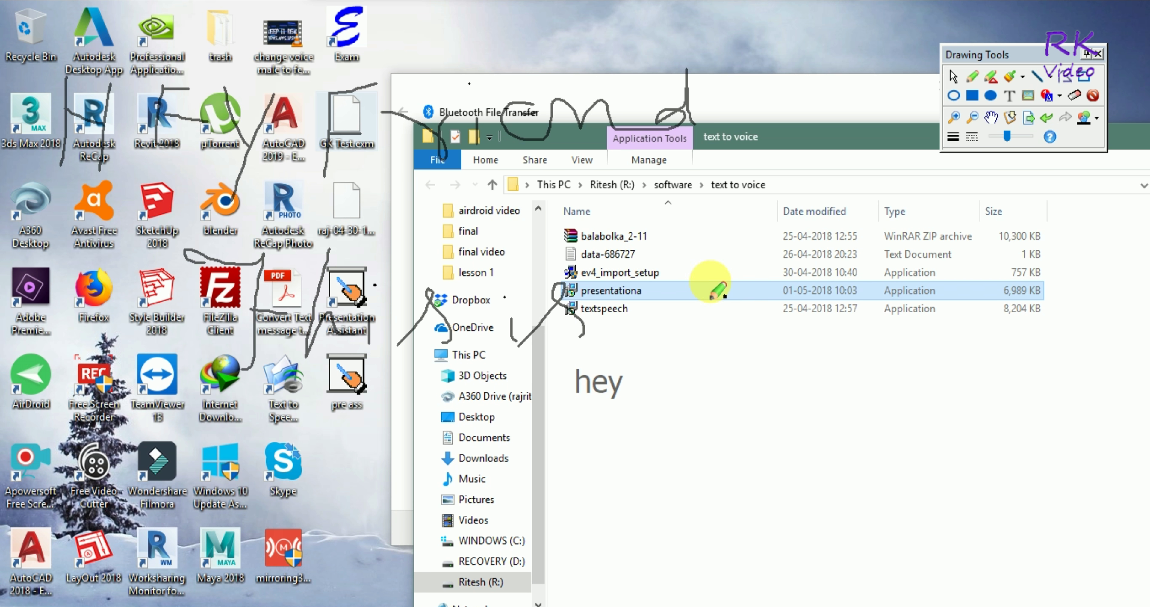
mouse_move(701, 263)
left_mouse_down()
mouse_move(701, 345)
mouse_move(724, 256)
mouse_move(711, 315)
mouse_move(746, 326)
left_mouse_up()
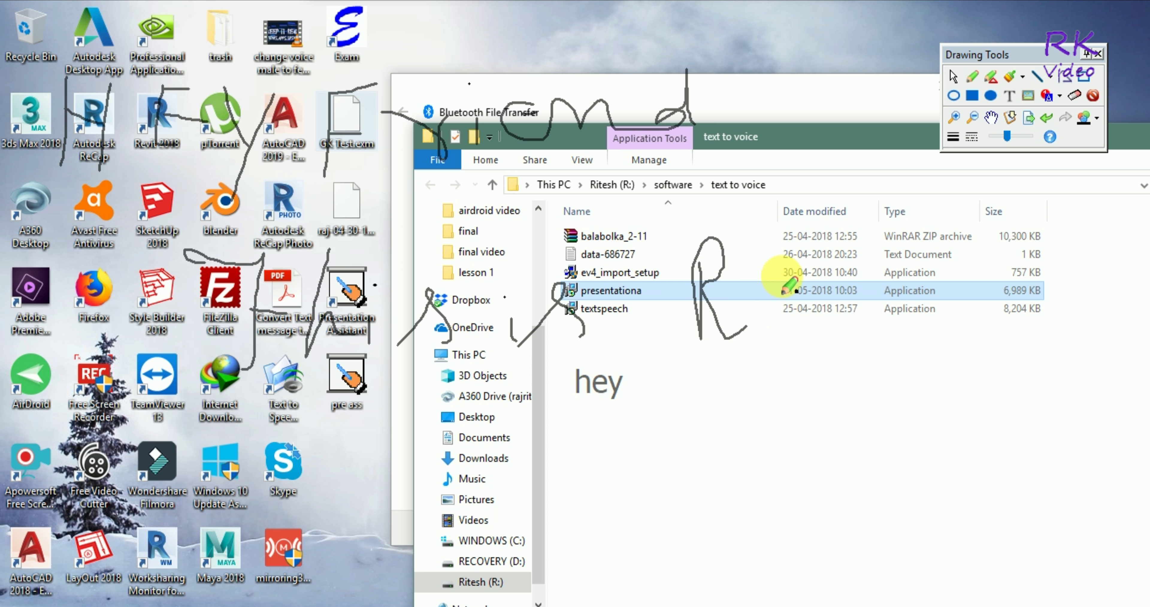
left_click_drag(749, 276, 753, 311)
mouse_move(811, 246)
left_mouse_down()
mouse_move(811, 314)
mouse_move(833, 313)
mouse_move(822, 287)
mouse_move(864, 258)
mouse_move(835, 274)
mouse_move(897, 292)
mouse_move(935, 240)
mouse_move(978, 295)
mouse_move(1008, 207)
mouse_move(1027, 256)
mouse_move(1058, 283)
mouse_move(1045, 273)
left_mouse_up()
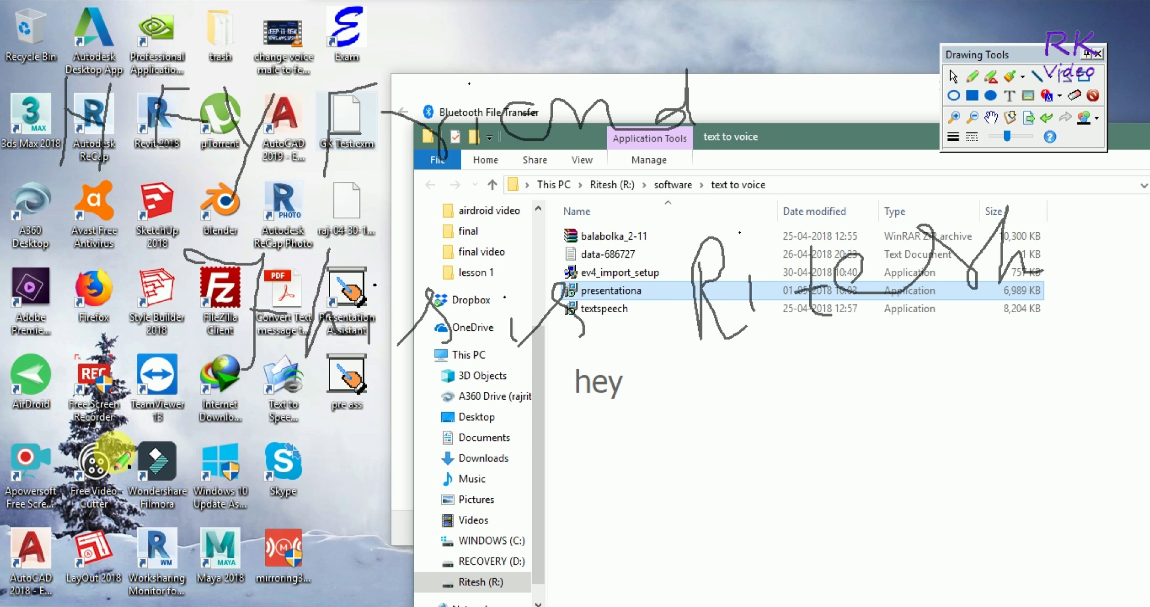
Handwrite "You are watching" on a third line across the desktop and folder window
mouse_move(111, 440)
left_mouse_down()
mouse_move(183, 449)
mouse_move(119, 529)
left_mouse_up()
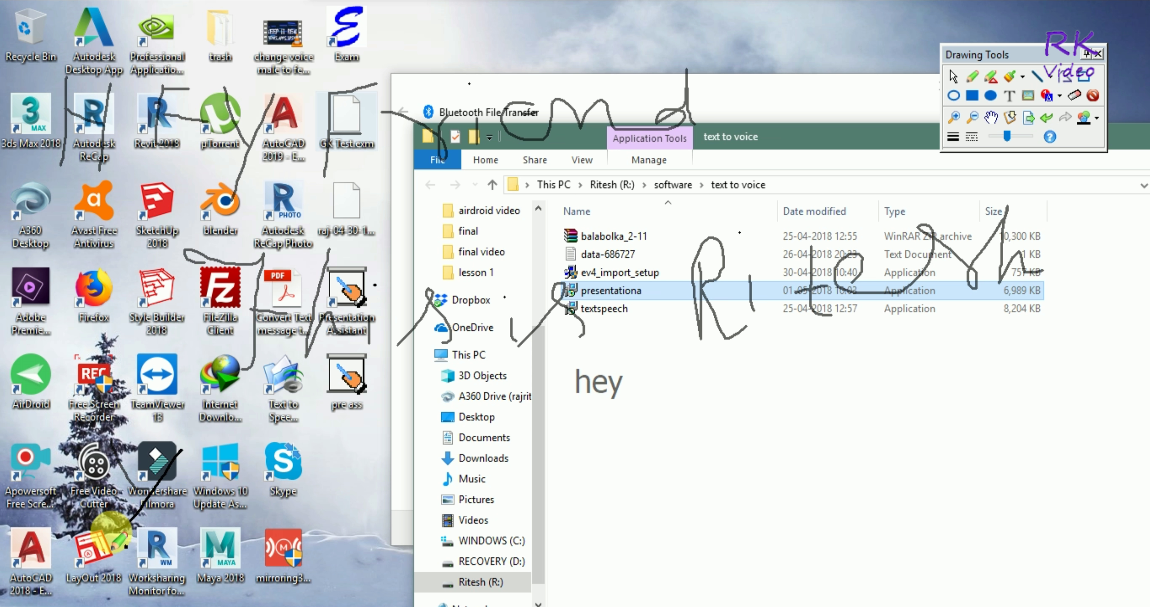
mouse_move(250, 468)
left_mouse_down()
mouse_move(288, 459)
mouse_move(275, 495)
mouse_move(333, 447)
mouse_move(362, 479)
left_mouse_up()
mouse_move(462, 474)
left_mouse_down()
mouse_move(436, 487)
mouse_move(527, 449)
mouse_move(656, 485)
left_mouse_up()
mouse_move(714, 447)
left_mouse_down()
mouse_move(732, 460)
mouse_move(813, 464)
mouse_move(819, 451)
mouse_move(871, 446)
mouse_move(879, 409)
mouse_move(903, 451)
left_mouse_up()
mouse_move(863, 415)
left_mouse_down()
mouse_move(903, 414)
mouse_move(934, 457)
mouse_move(947, 441)
left_mouse_up()
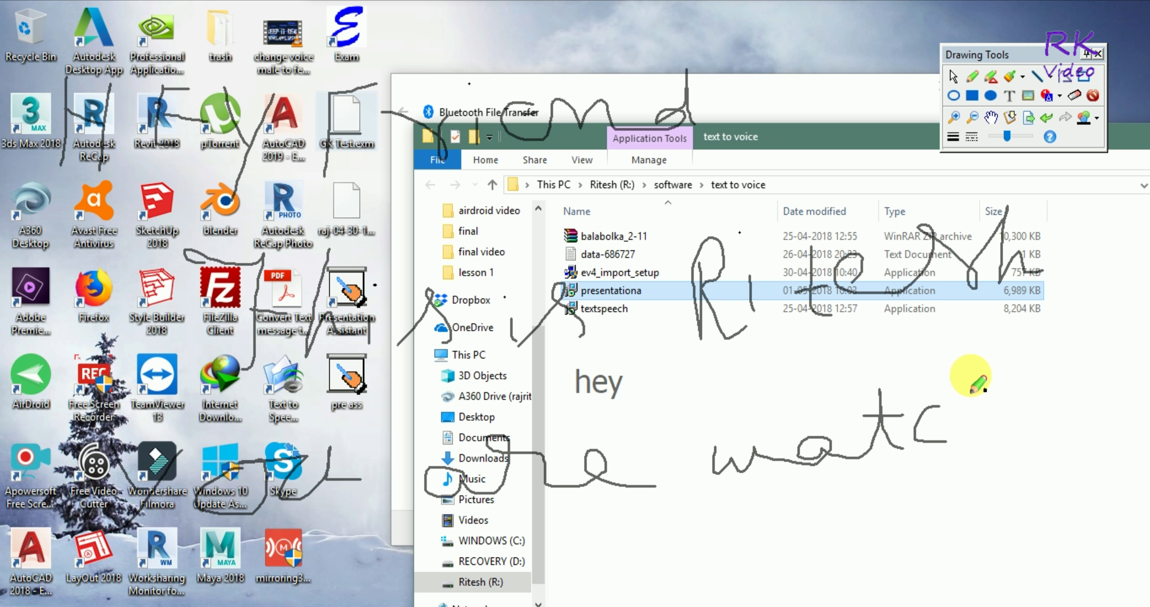
mouse_move(969, 375)
left_mouse_down()
mouse_move(982, 404)
mouse_move(1018, 428)
mouse_move(1117, 400)
mouse_move(1126, 489)
mouse_move(1148, 389)
left_mouse_up()
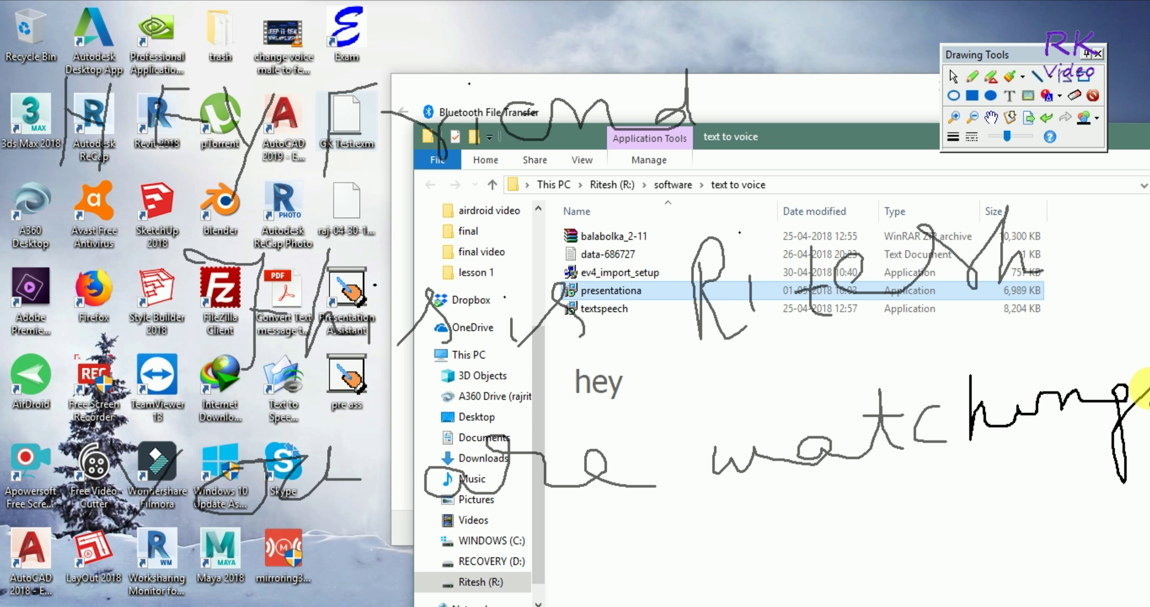
left_click(1016, 399)
Handwrite "RK Video" on a fourth line below "You are watching"
mouse_move(330, 603)
left_mouse_down()
mouse_move(369, 537)
mouse_move(348, 582)
mouse_move(377, 600)
left_mouse_up()
left_click_drag(414, 527, 406, 594)
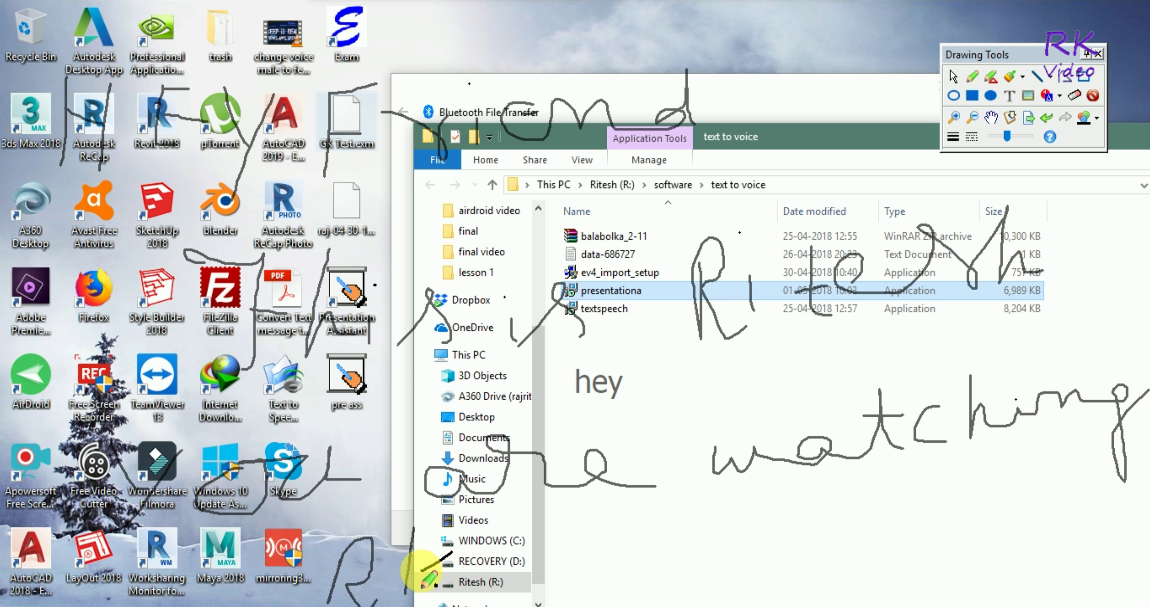
left_click_drag(451, 553, 452, 586)
mouse_move(496, 557)
left_mouse_down()
mouse_move(500, 578)
mouse_move(538, 560)
mouse_move(566, 579)
mouse_move(638, 588)
mouse_move(636, 573)
mouse_move(670, 587)
mouse_move(744, 546)
mouse_move(745, 559)
mouse_move(740, 527)
left_mouse_up()
left_click(575, 551)
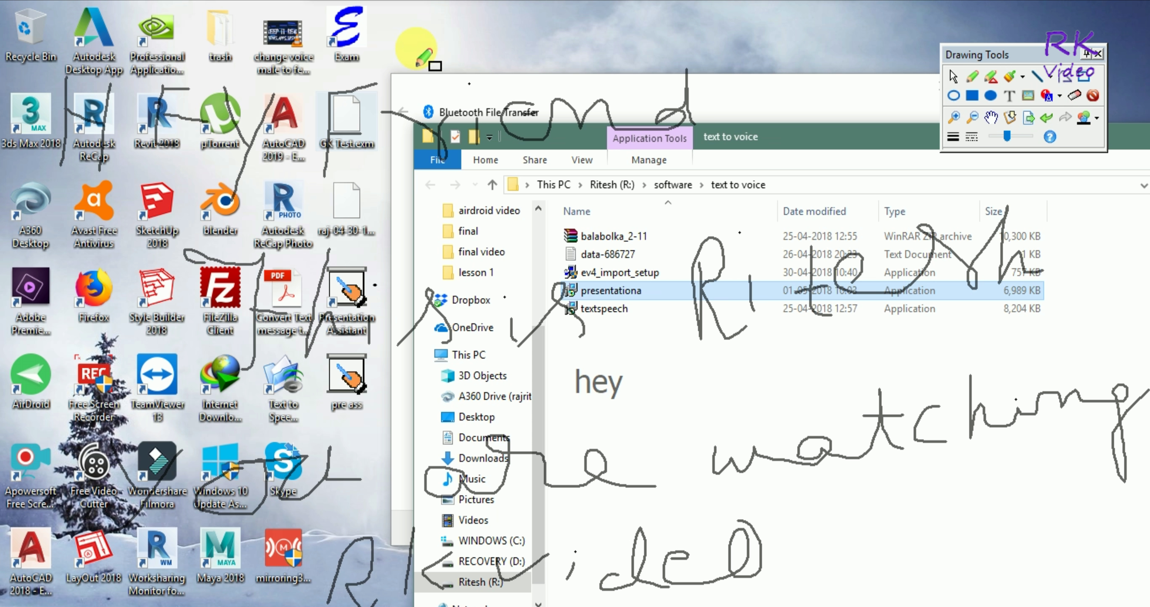
Draw a wide, flat rectangle above the handwritten greeting and add the text "dear" inside it
left_click_drag(415, 18, 807, 52)
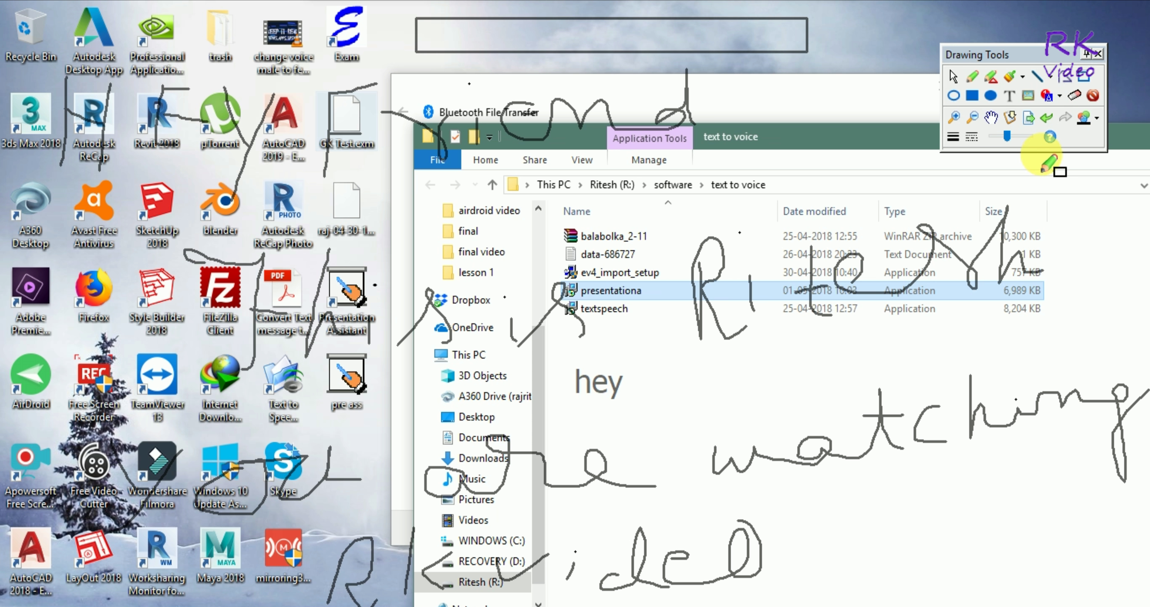
left_click(1009, 95)
left_click(488, 34)
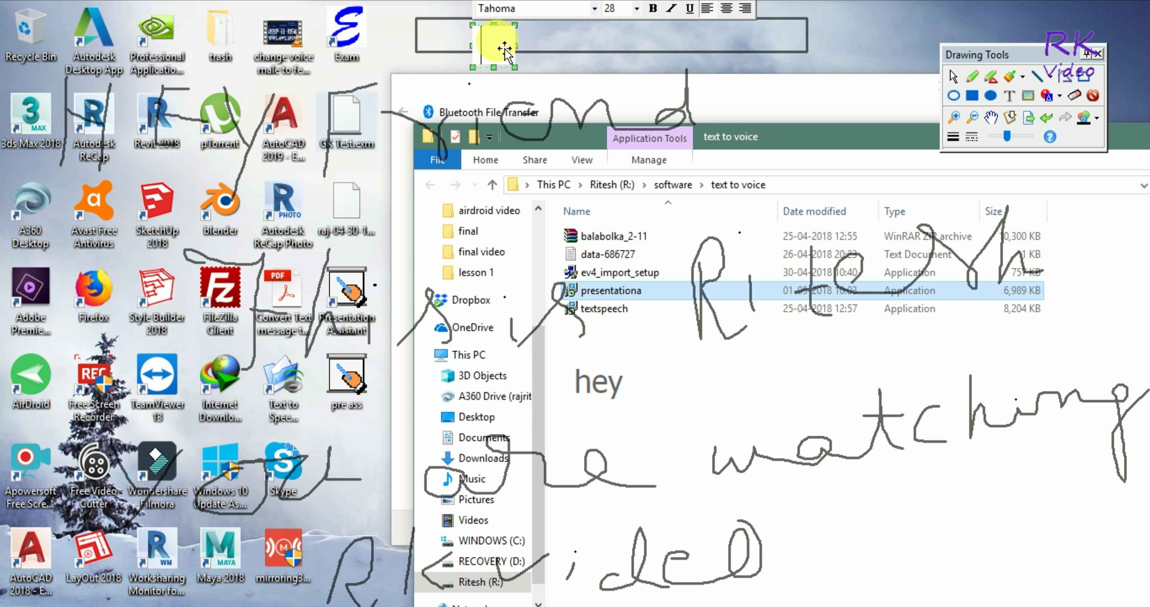
type("dear")
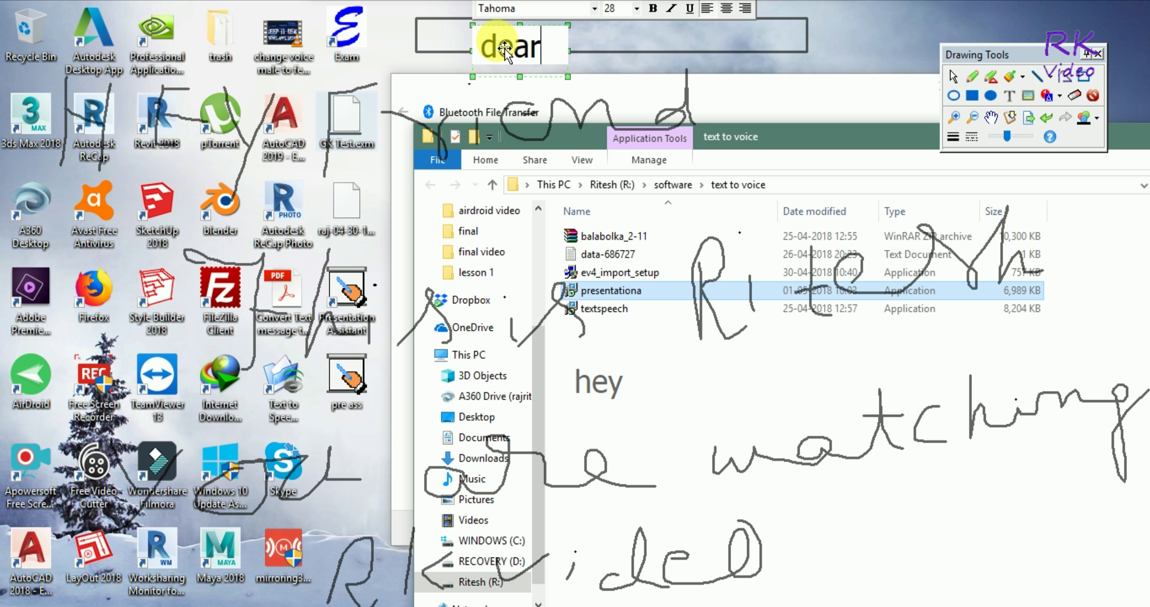
left_click(778, 63)
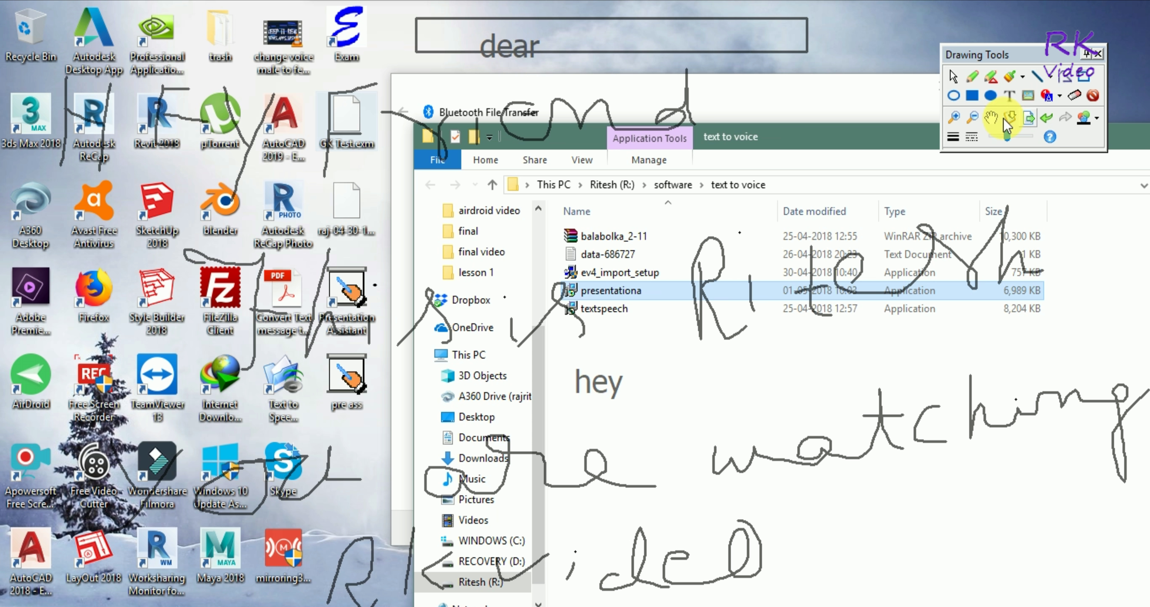
Select the "dear" text and move it slightly right and up within the rectangle
left_click(991, 119)
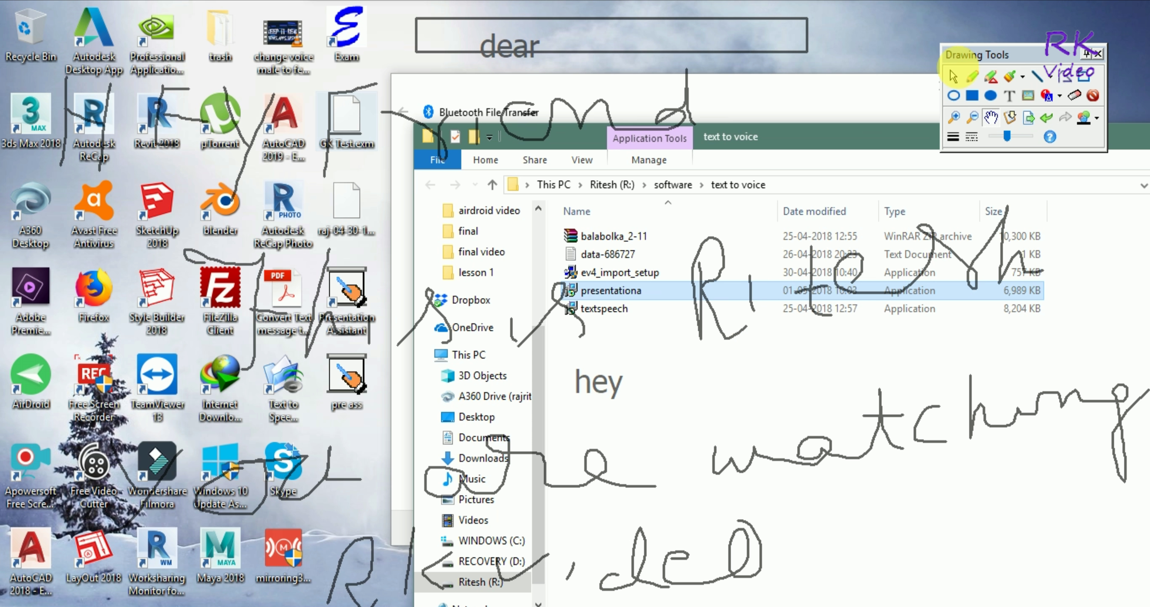
left_click(954, 77)
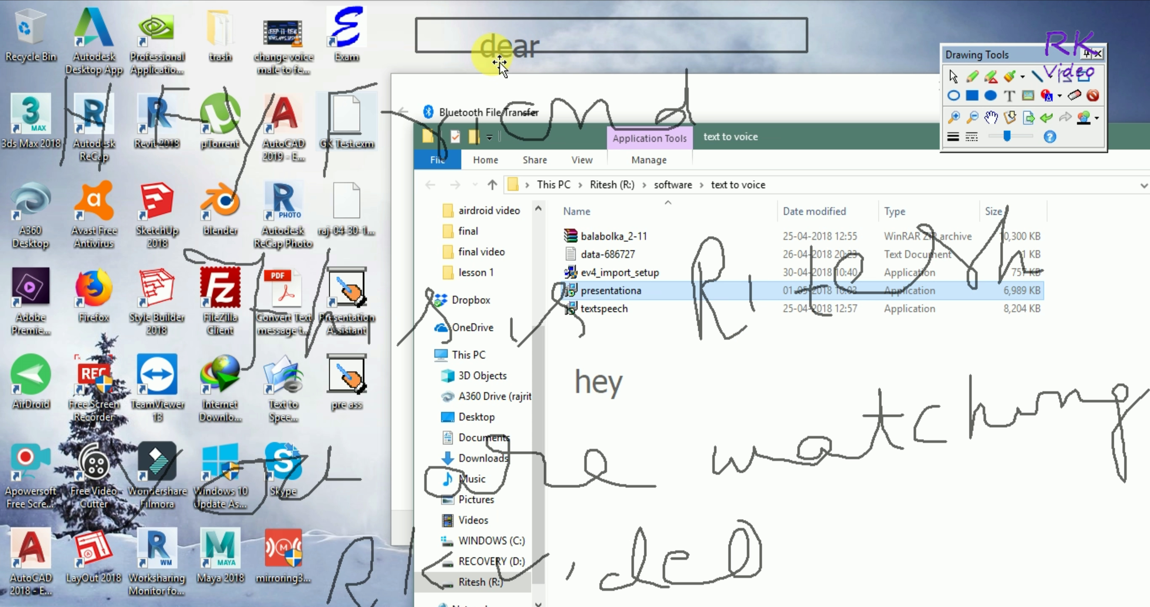
left_click(504, 53)
left_click_drag(504, 47, 527, 43)
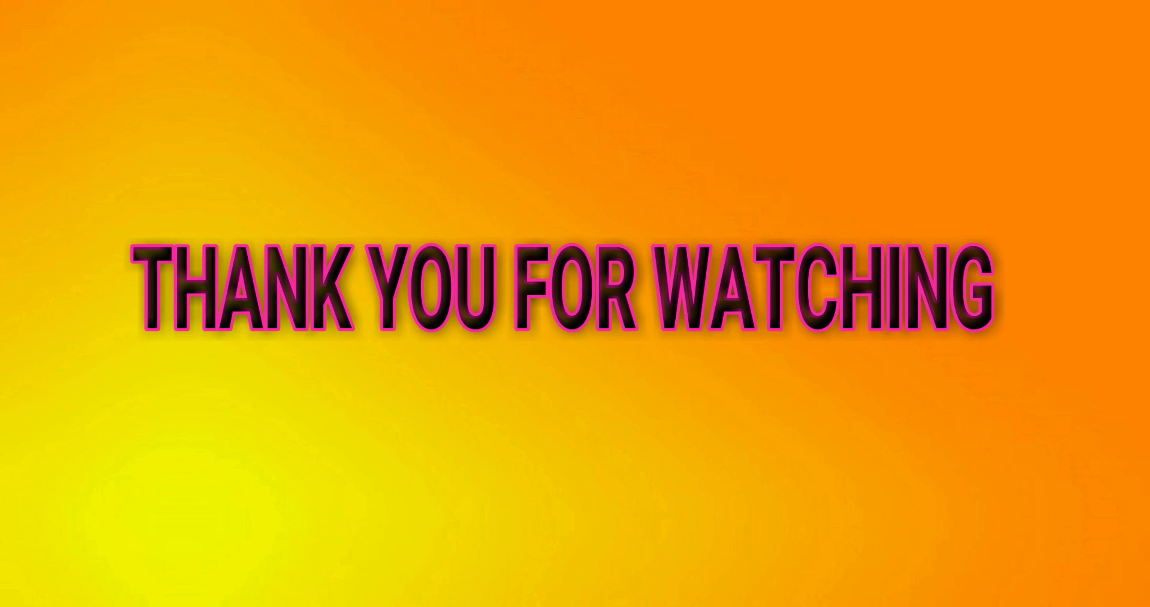